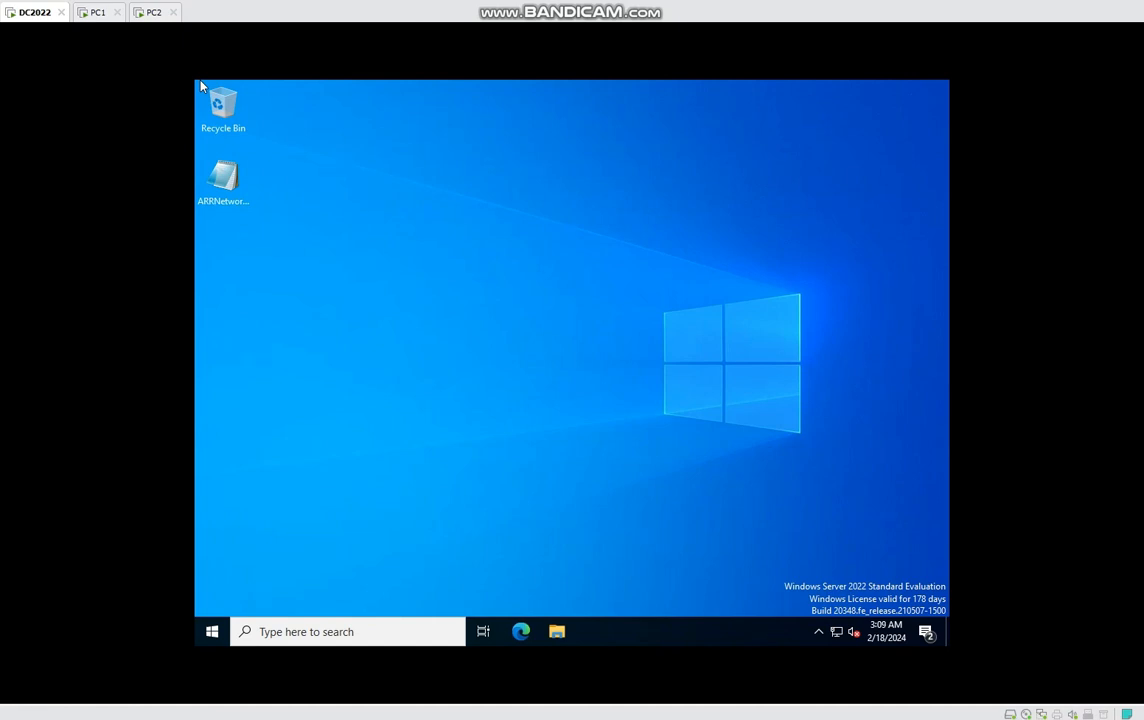
Look over the PC1 and PC2 virtual machines, and return to the DC2022 domain controller.
{"action": "left_click", "coordinate": [98, 12]}
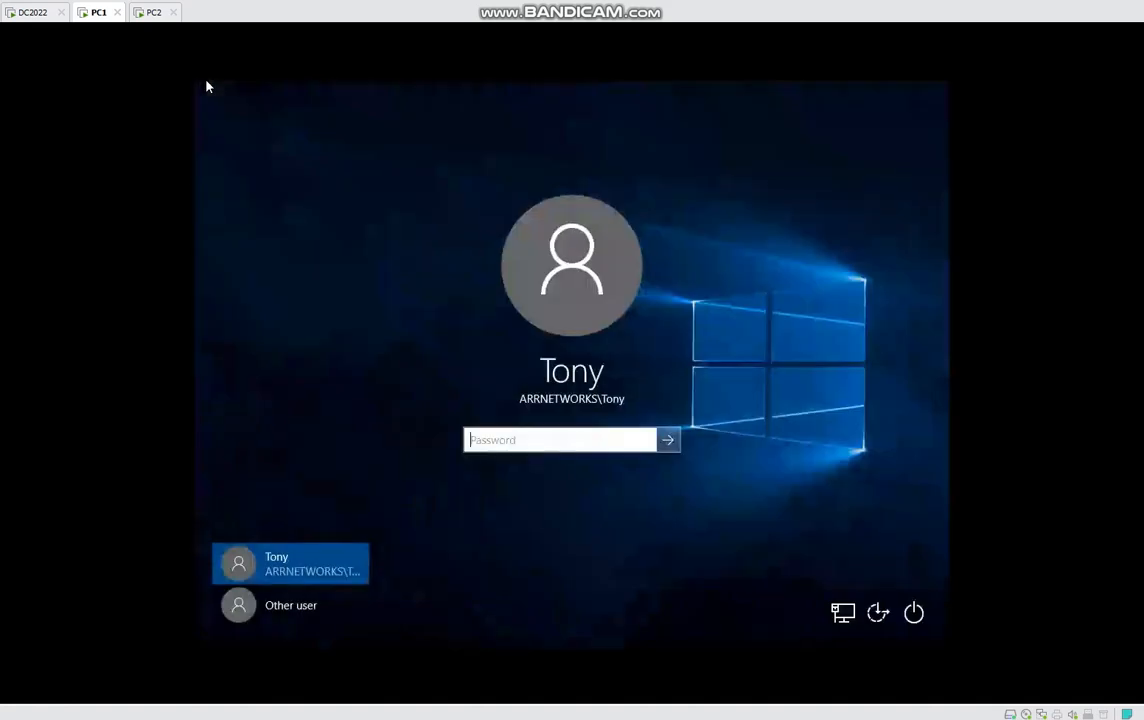
{"action": "left_click", "coordinate": [153, 12]}
{"action": "key", "text": "ctrl+Tab"}
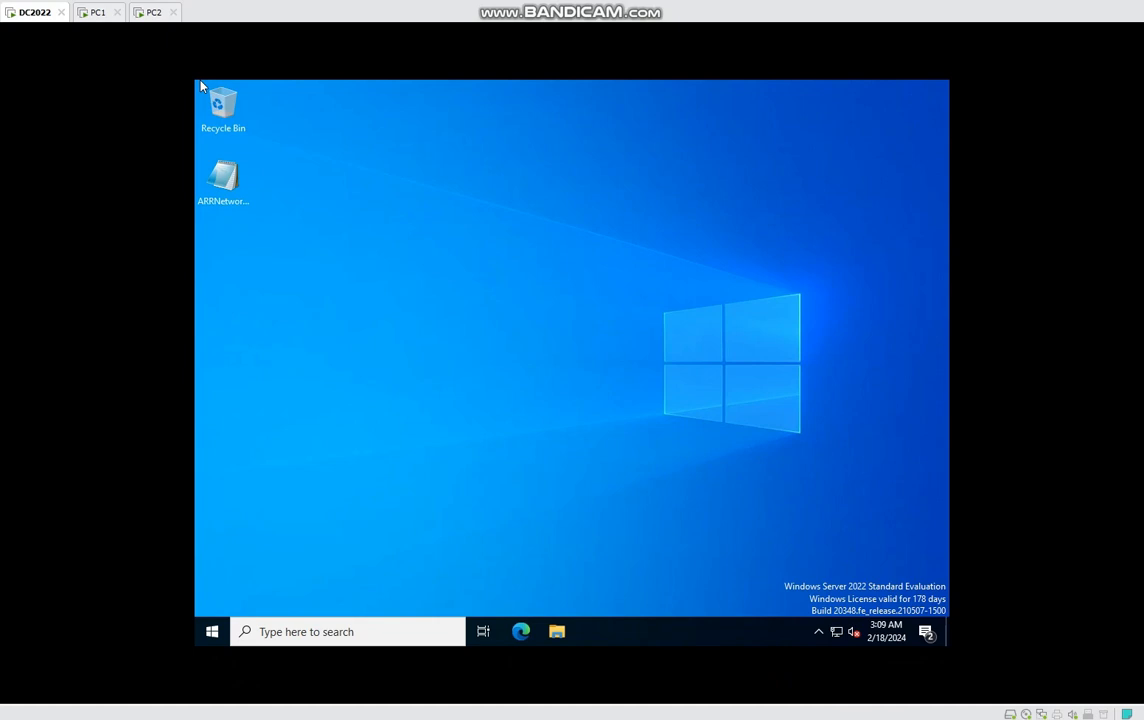
Open the C:\Windows\SYSVOL folder in a maximized File Explorer window.
{"action": "left_click", "coordinate": [557, 632]}
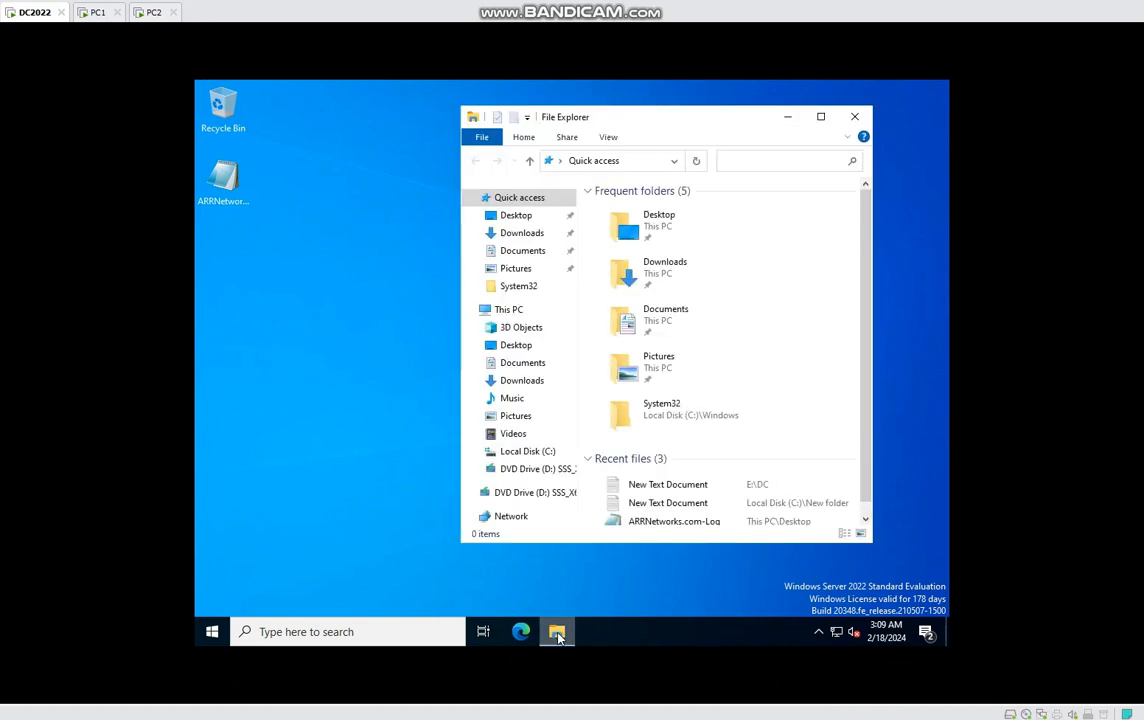
{"action": "left_click", "coordinate": [820, 117]}
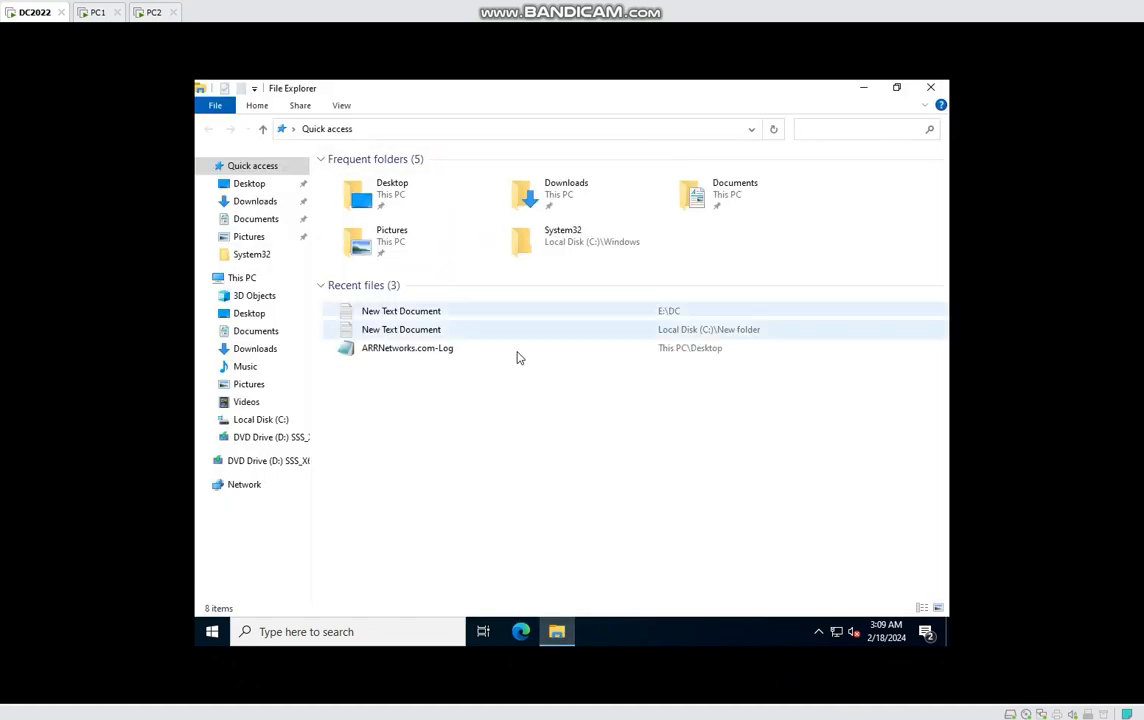
{"action": "left_click", "coordinate": [268, 420]}
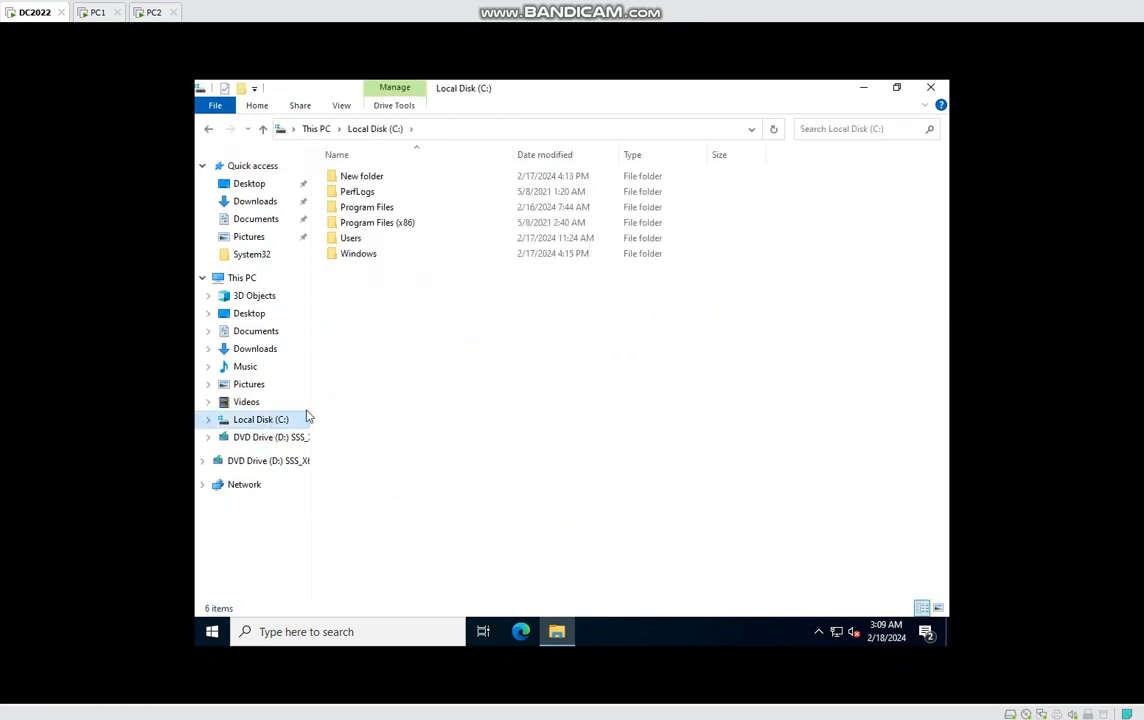
{"action": "double_click", "coordinate": [359, 255]}
{"action": "left_click", "coordinate": [363, 332]}
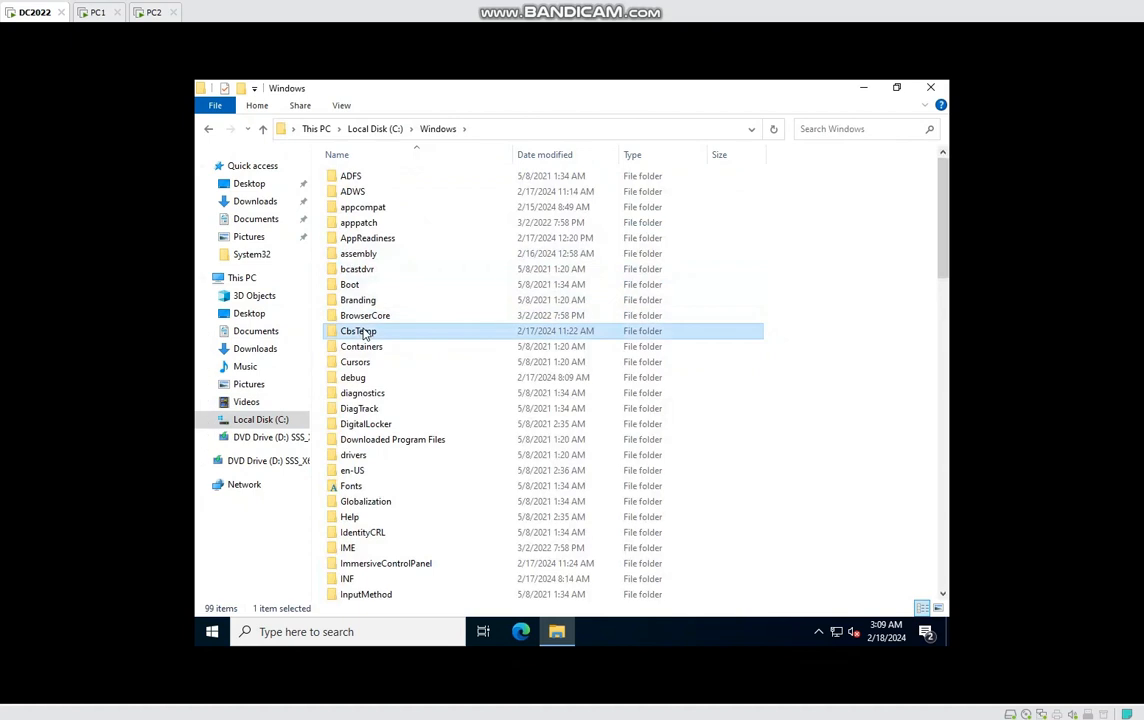
{"action": "key", "text": "s"}
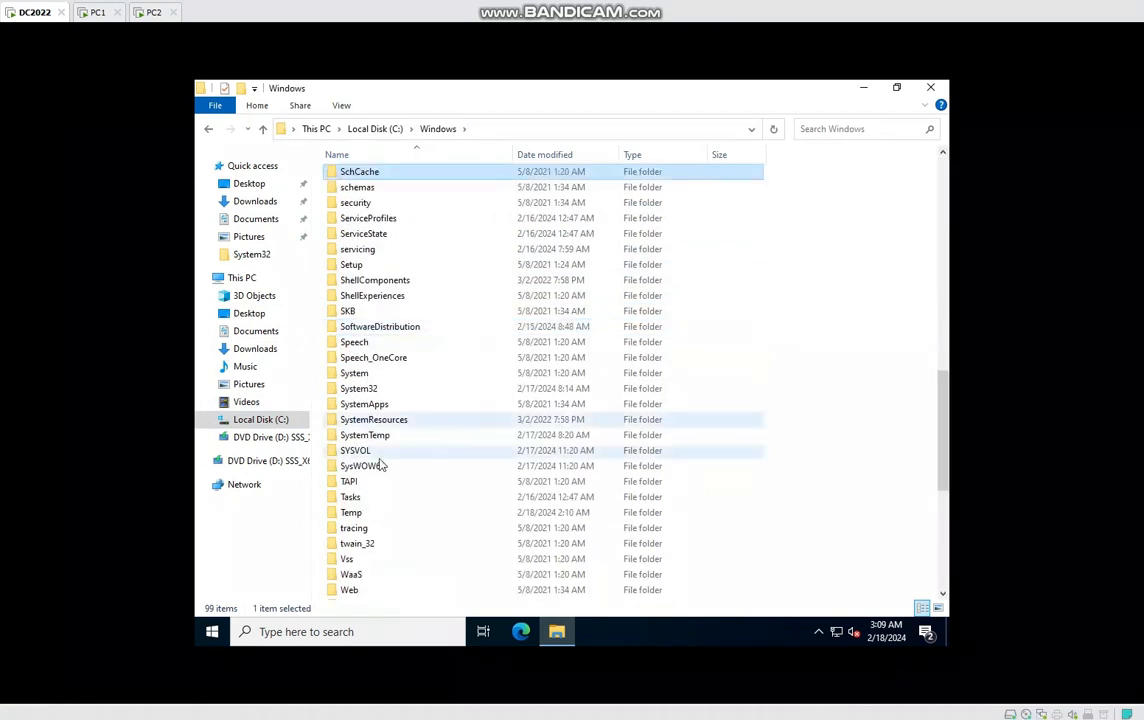
{"action": "double_click", "coordinate": [358, 450]}
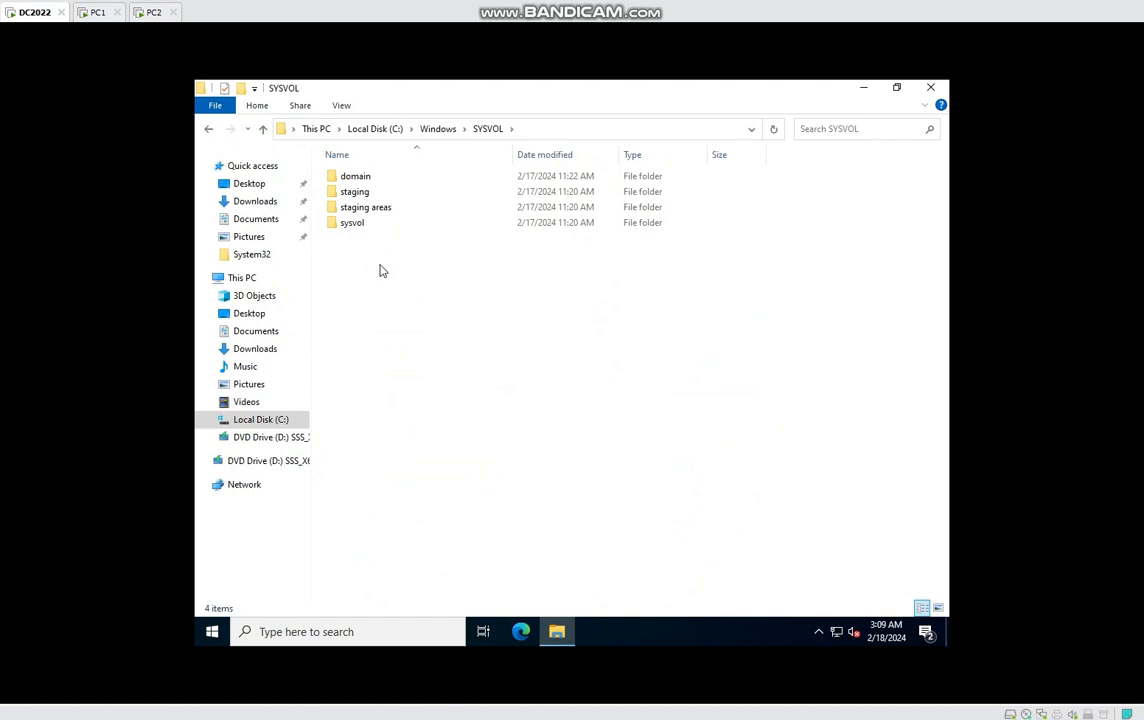
Examine the sharing properties and network path of the inner sysvol folder, leaving them unmodified.
{"action": "right_click", "coordinate": [352, 228]}
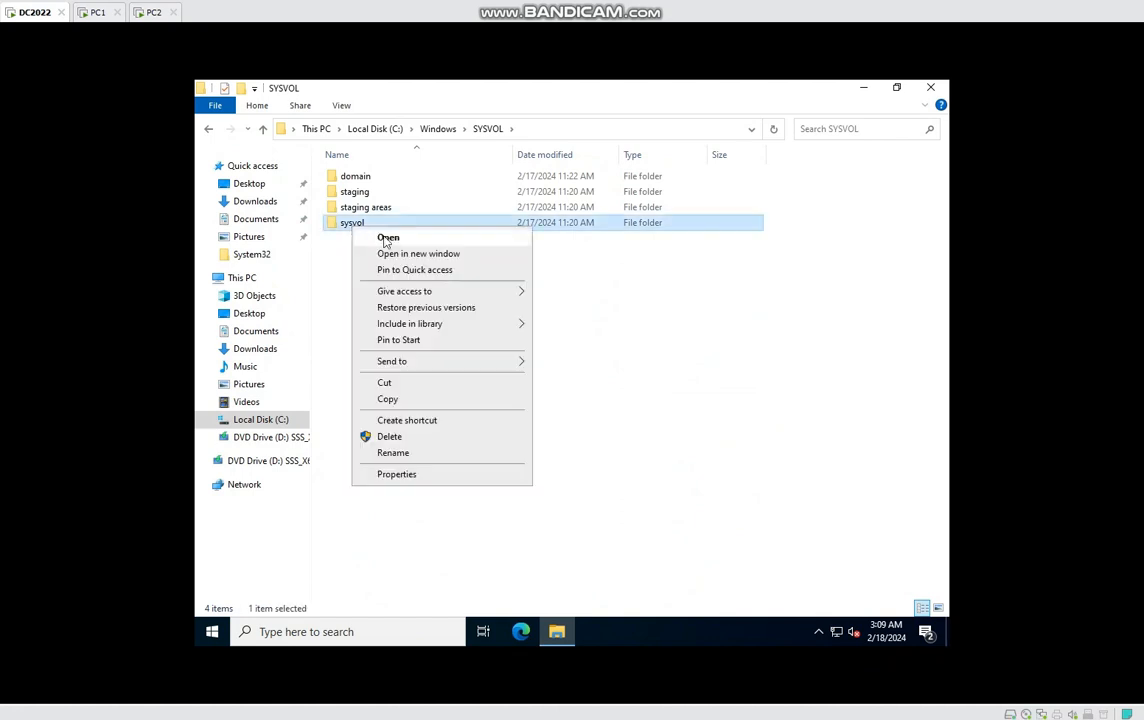
{"action": "left_click", "coordinate": [394, 475]}
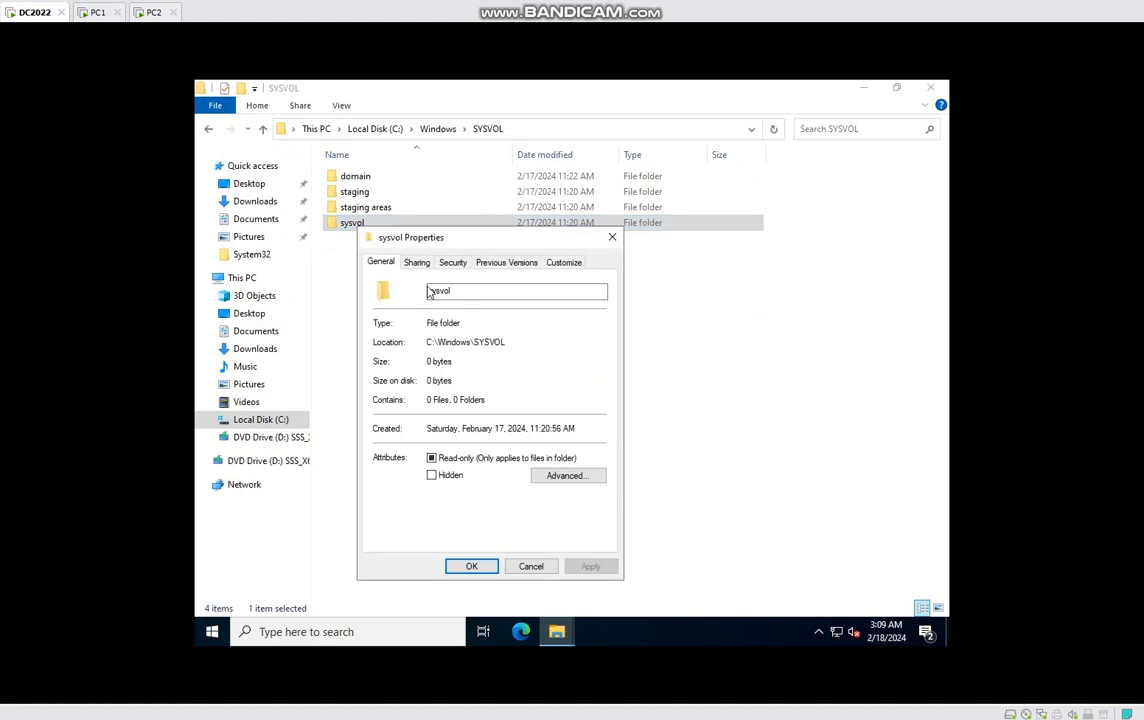
{"action": "left_click", "coordinate": [416, 263]}
{"action": "left_click_drag", "start_coordinate": [436, 244], "coordinate": [455, 145]}
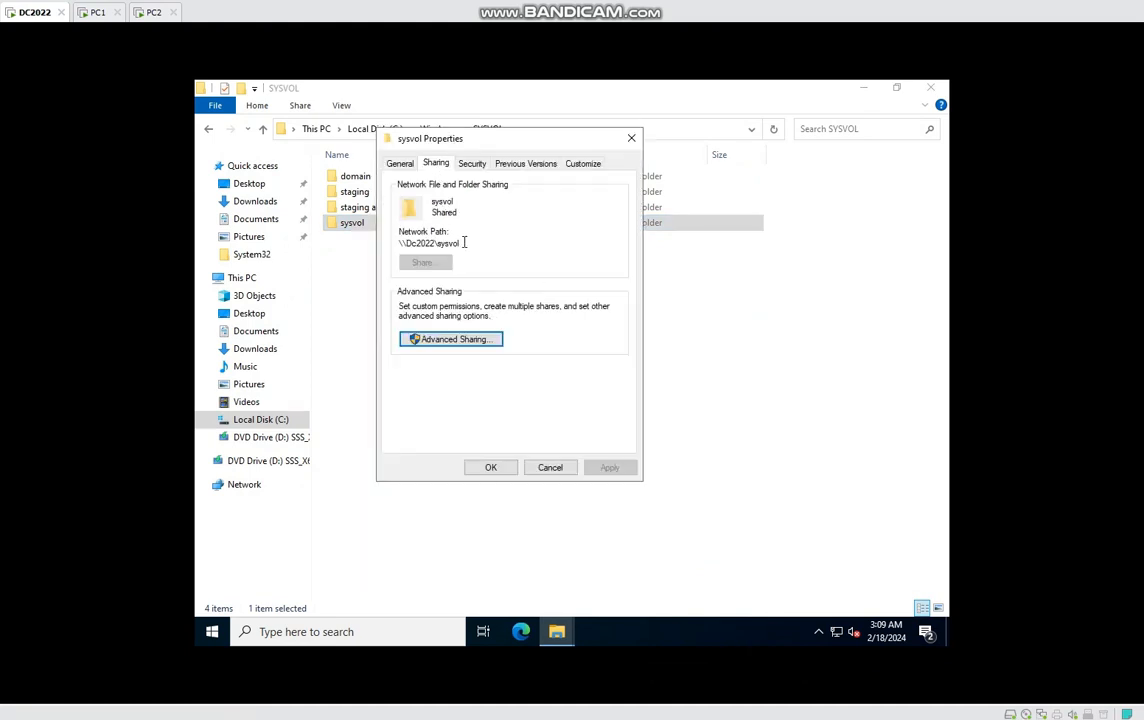
{"action": "left_click_drag", "start_coordinate": [396, 244], "coordinate": [462, 244]}
{"action": "left_click", "coordinate": [550, 468]}
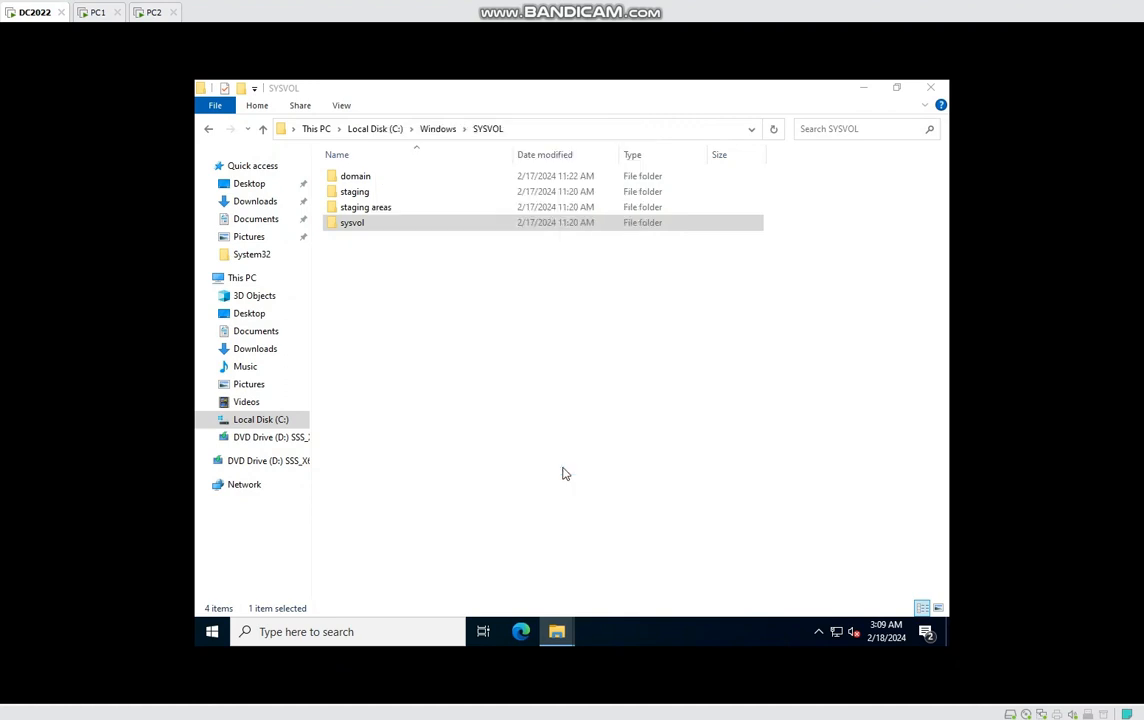
Browse through sysvol and ARRNetworks.com into the Policies folder, and restore the File Explorer window to its smaller size.
{"action": "double_click", "coordinate": [365, 224]}
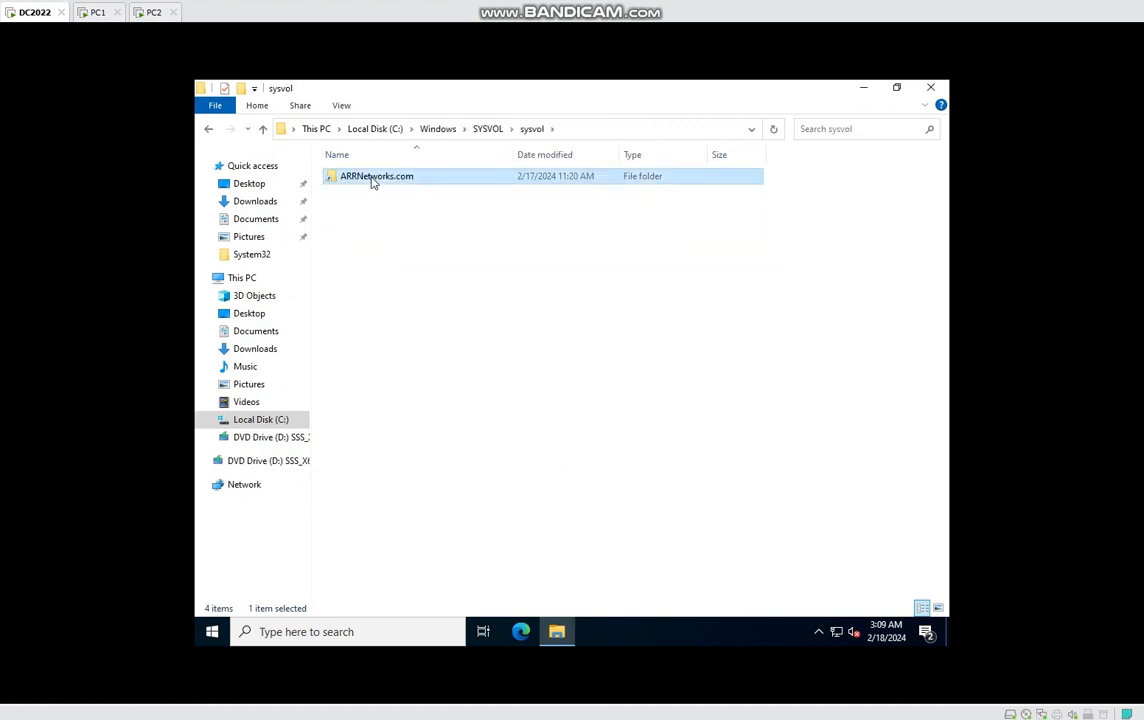
{"action": "double_click", "coordinate": [372, 180]}
{"action": "double_click", "coordinate": [366, 180]}
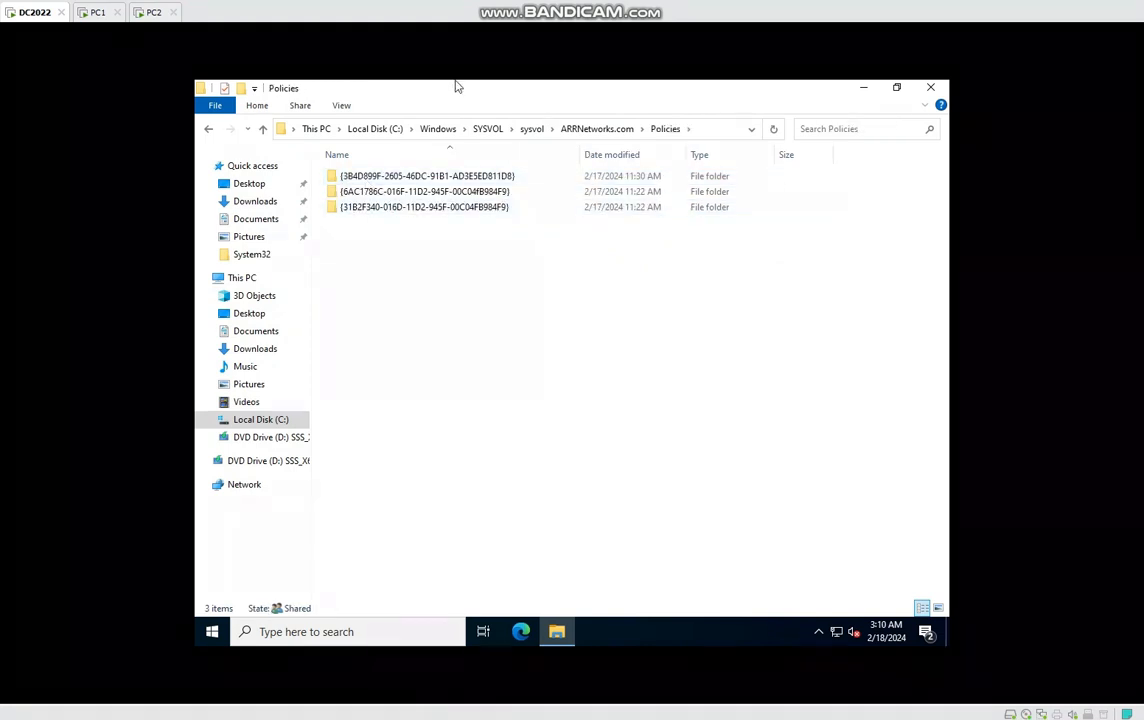
{"action": "left_click_drag", "start_coordinate": [532, 92], "coordinate": [652, 92]}
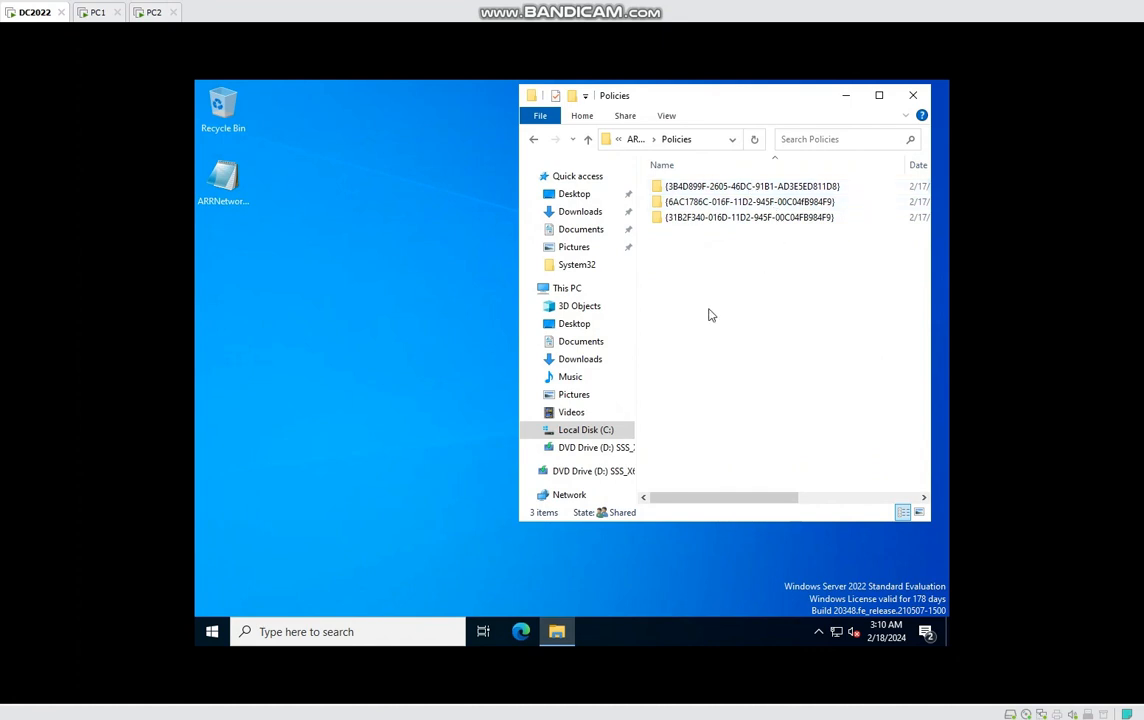
Launch the Group Policy Management console with gpmc.msc and move its window partly clear of File Explorer.
{"action": "left_click", "coordinate": [224, 632]}
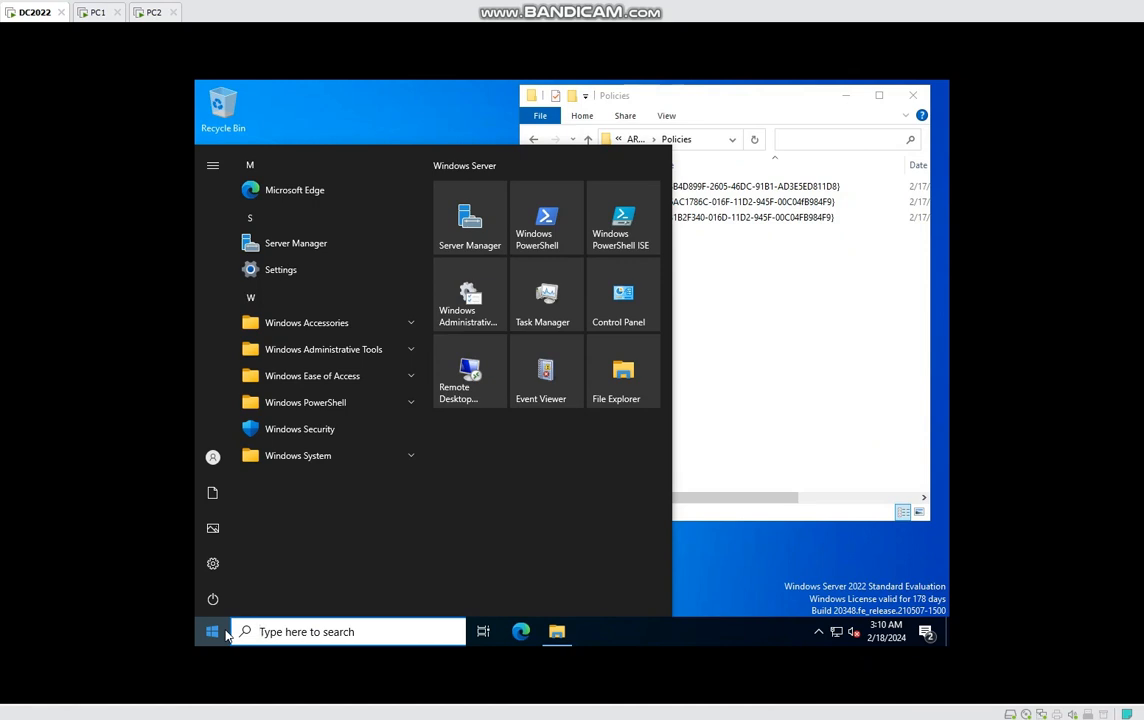
{"action": "type", "text": "gpm"}
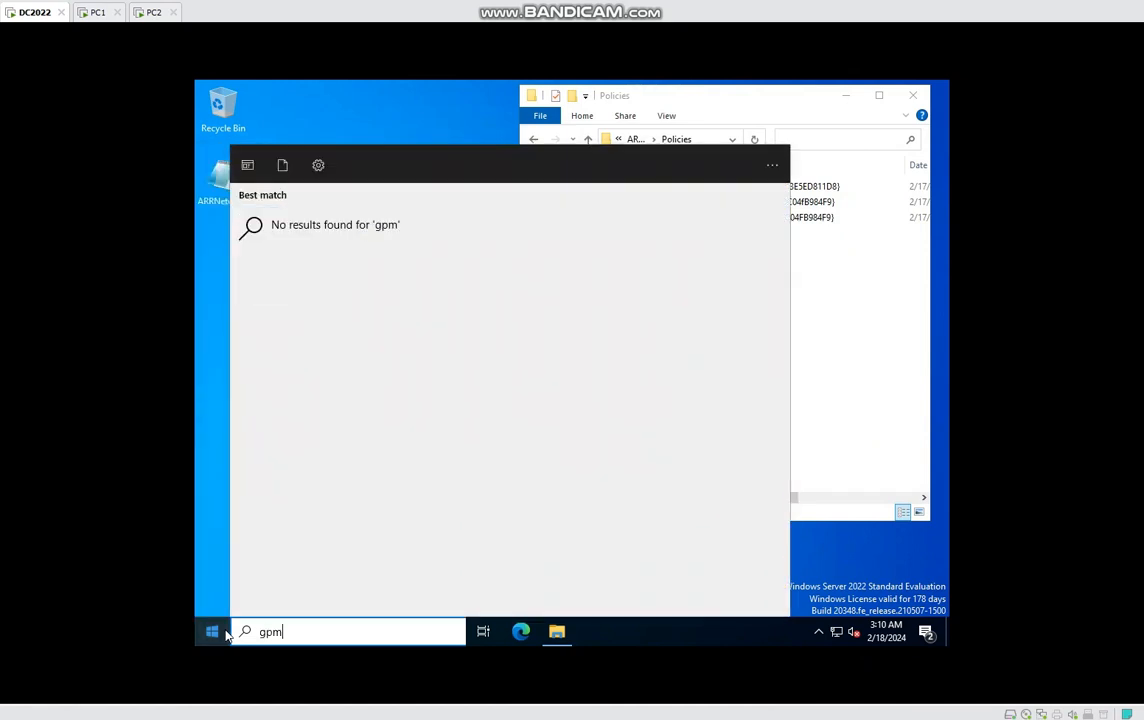
{"action": "type", "text": "c.msc"}
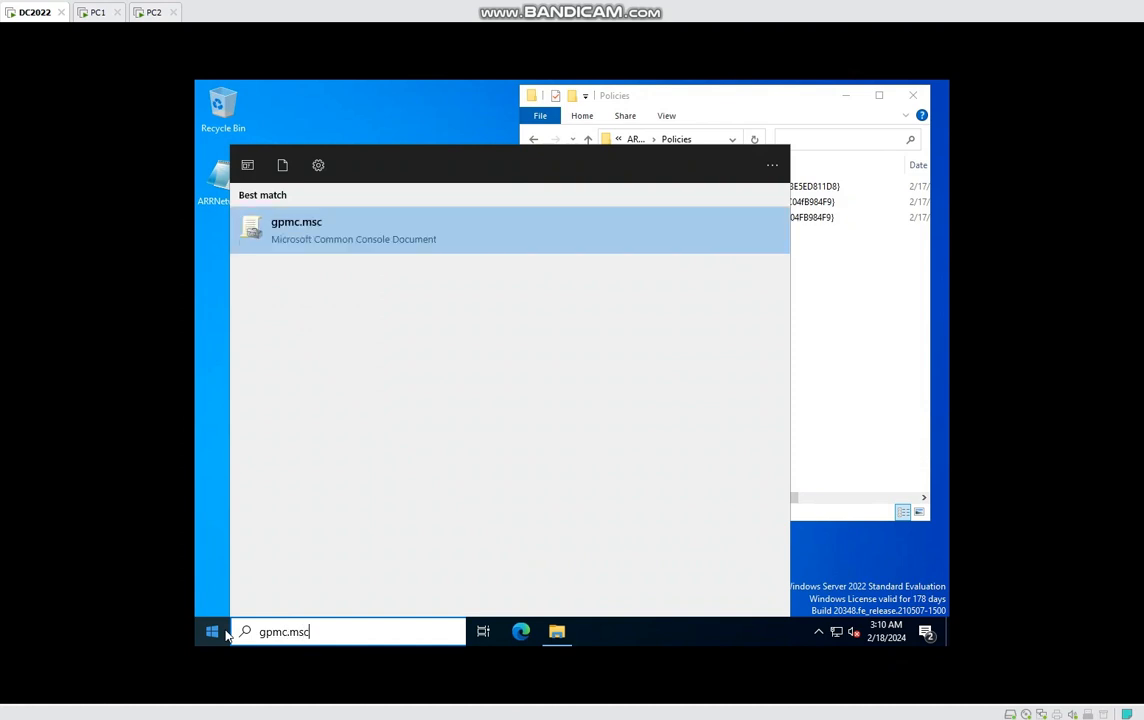
{"action": "key", "text": "Return"}
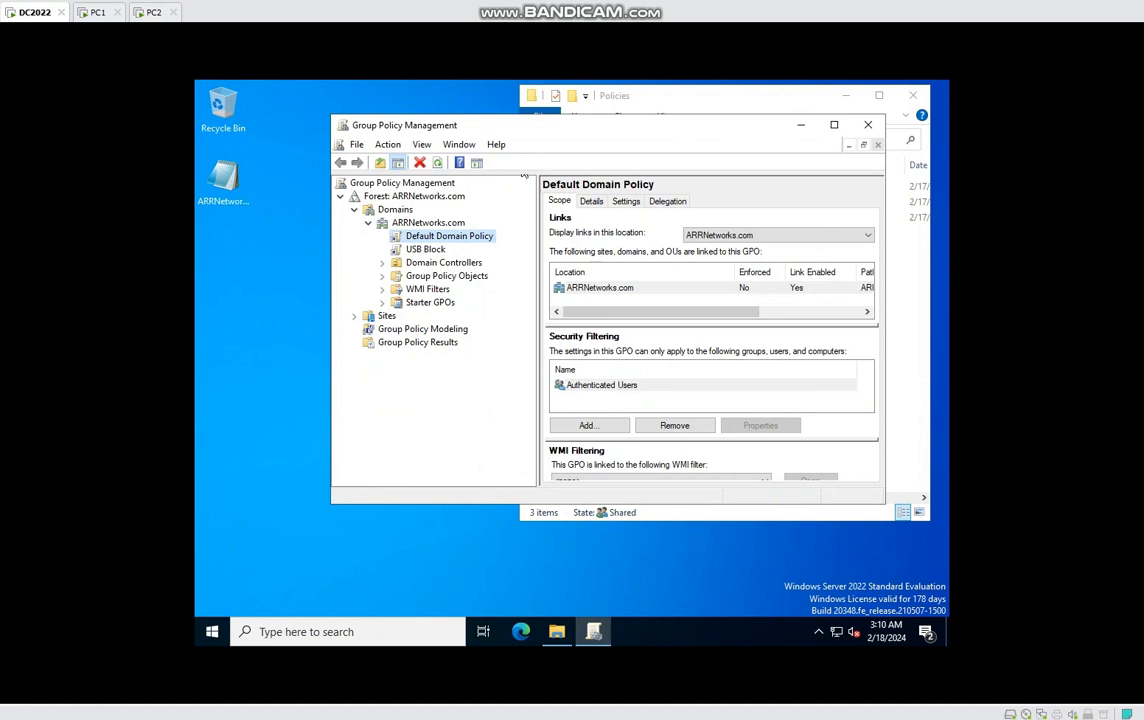
{"action": "left_click_drag", "start_coordinate": [560, 124], "coordinate": [457, 106]}
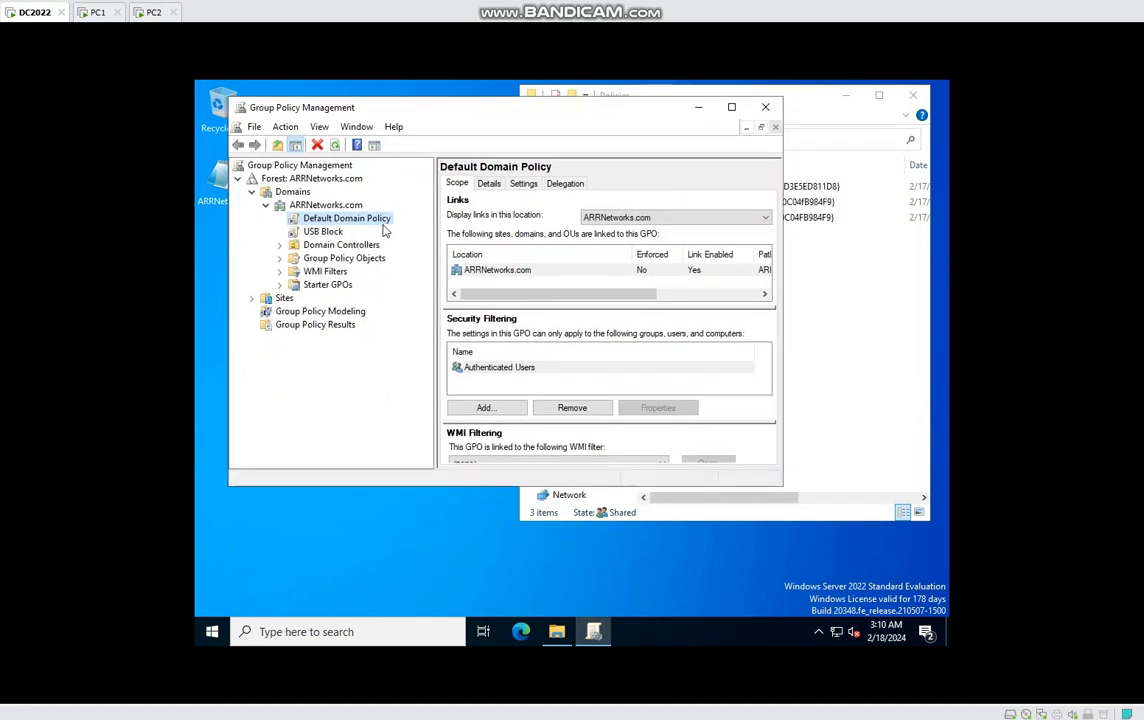
Show the details of the Default Domain Policy and examine its unique ID.
{"action": "left_click", "coordinate": [488, 183]}
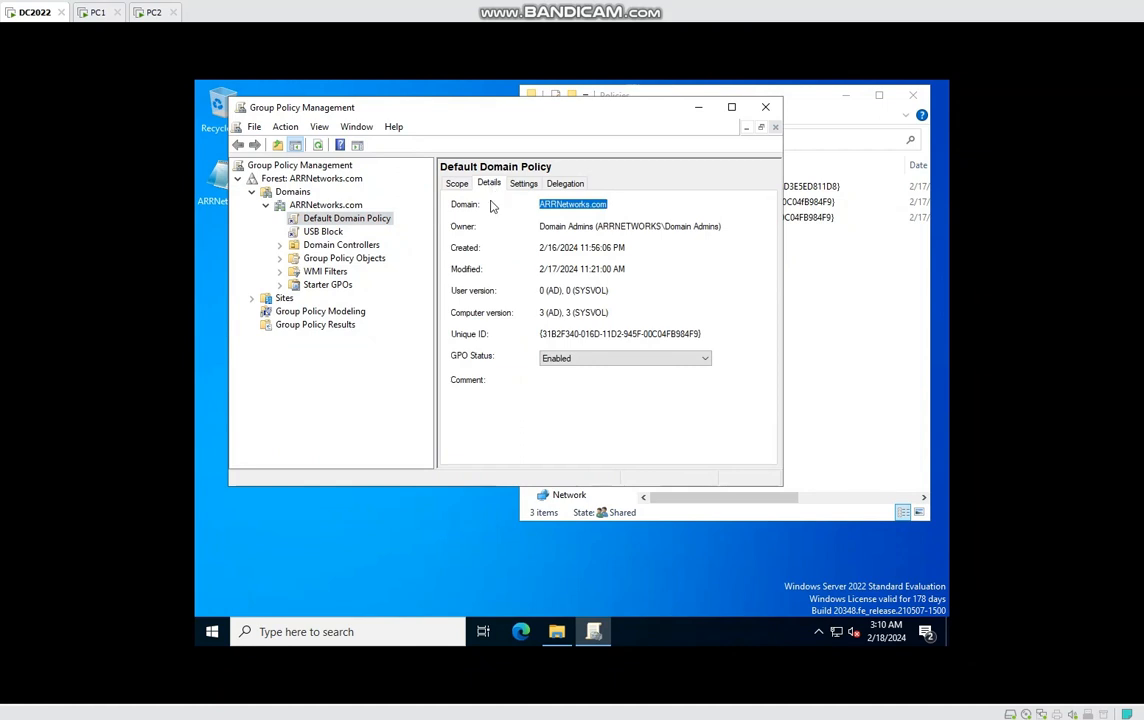
{"action": "left_click_drag", "start_coordinate": [540, 333], "coordinate": [709, 336]}
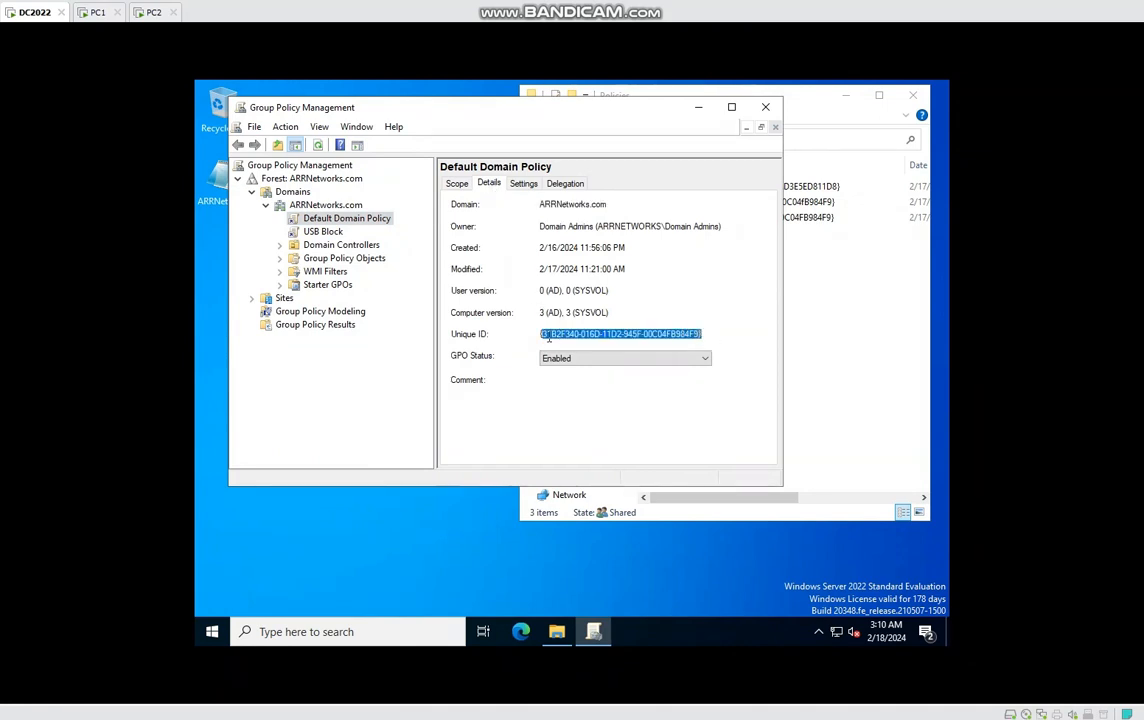
{"action": "left_click", "coordinate": [812, 327]}
{"action": "left_click", "coordinate": [432, 126]}
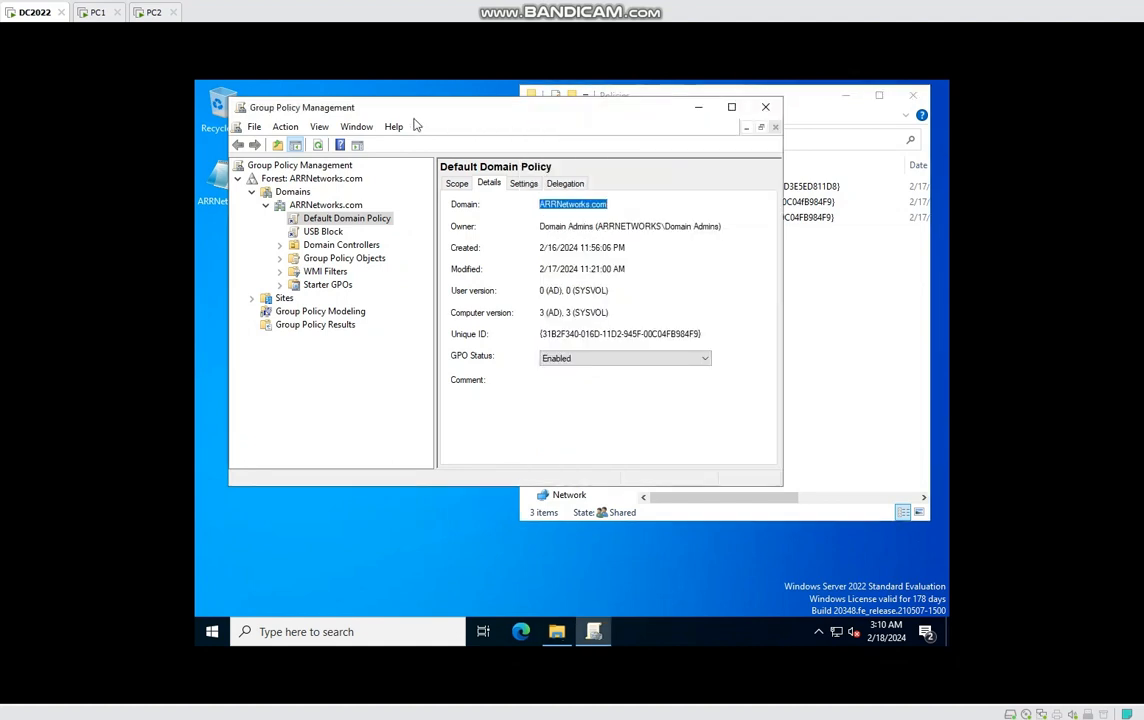
Arrange the windows to compare the Default Domain Policy's unique ID with the {31B2F340-016D-11D2-945F-00C04FB984F9} folder in Policies.
{"action": "left_click_drag", "start_coordinate": [545, 118], "coordinate": [371, 104]}
{"action": "left_click", "coordinate": [702, 100]}
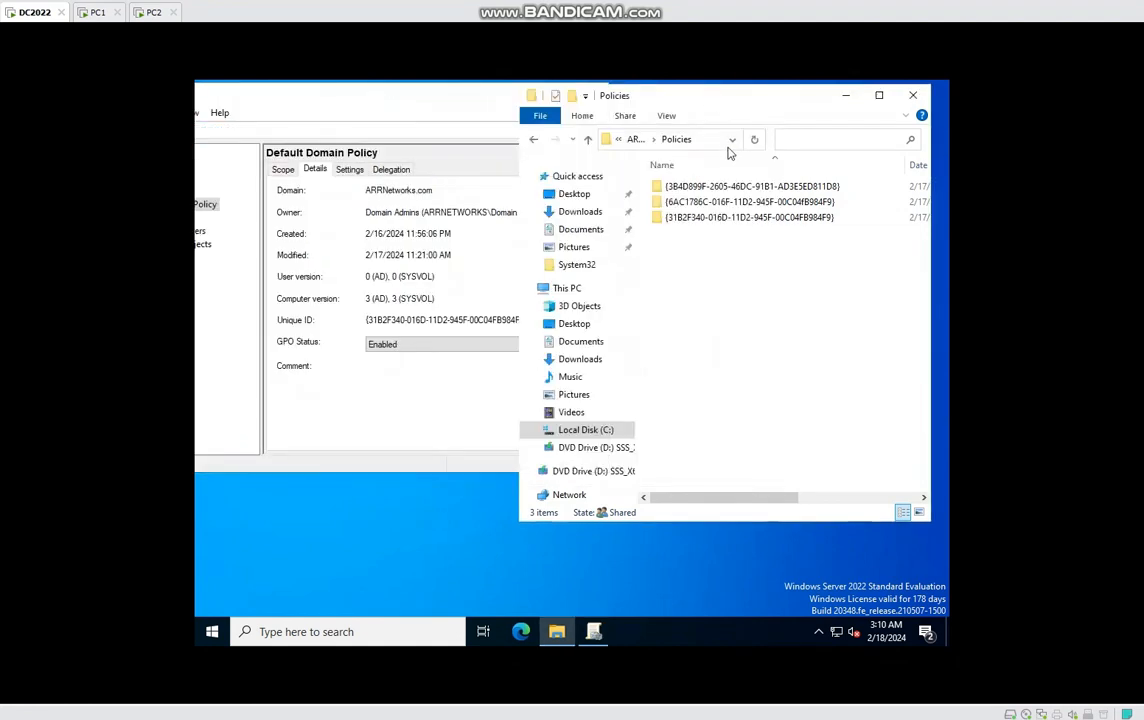
{"action": "left_click", "coordinate": [698, 219]}
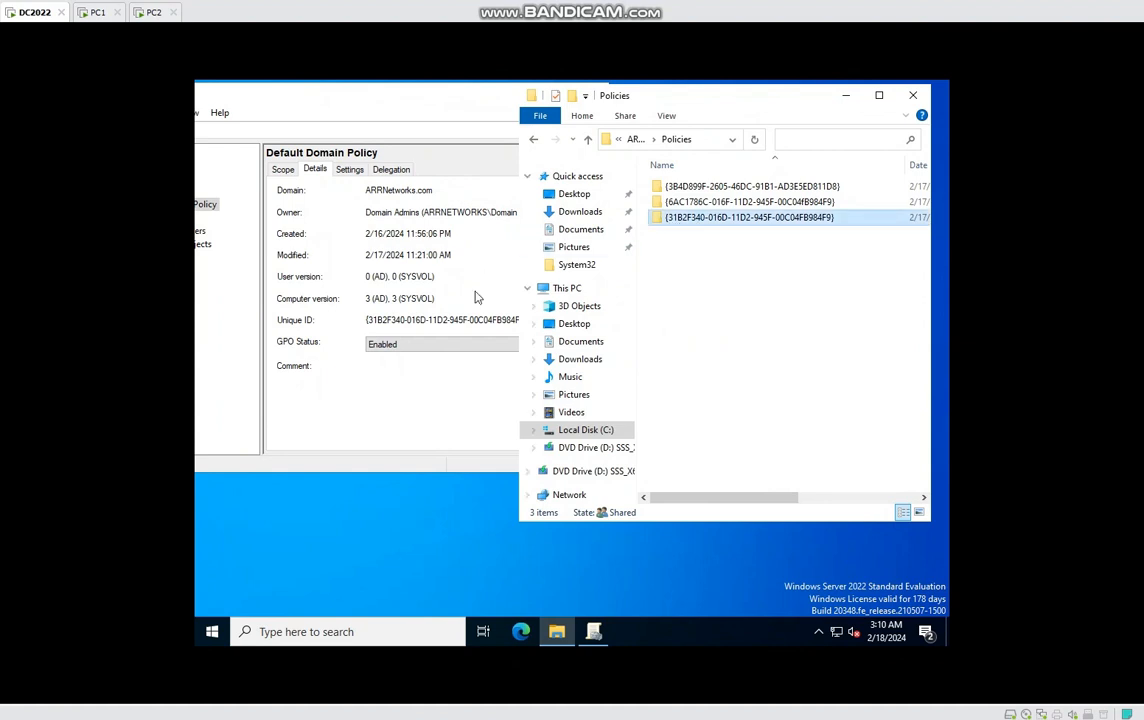
{"action": "left_click", "coordinate": [395, 317]}
{"action": "left_click_drag", "start_coordinate": [366, 320], "coordinate": [531, 320]}
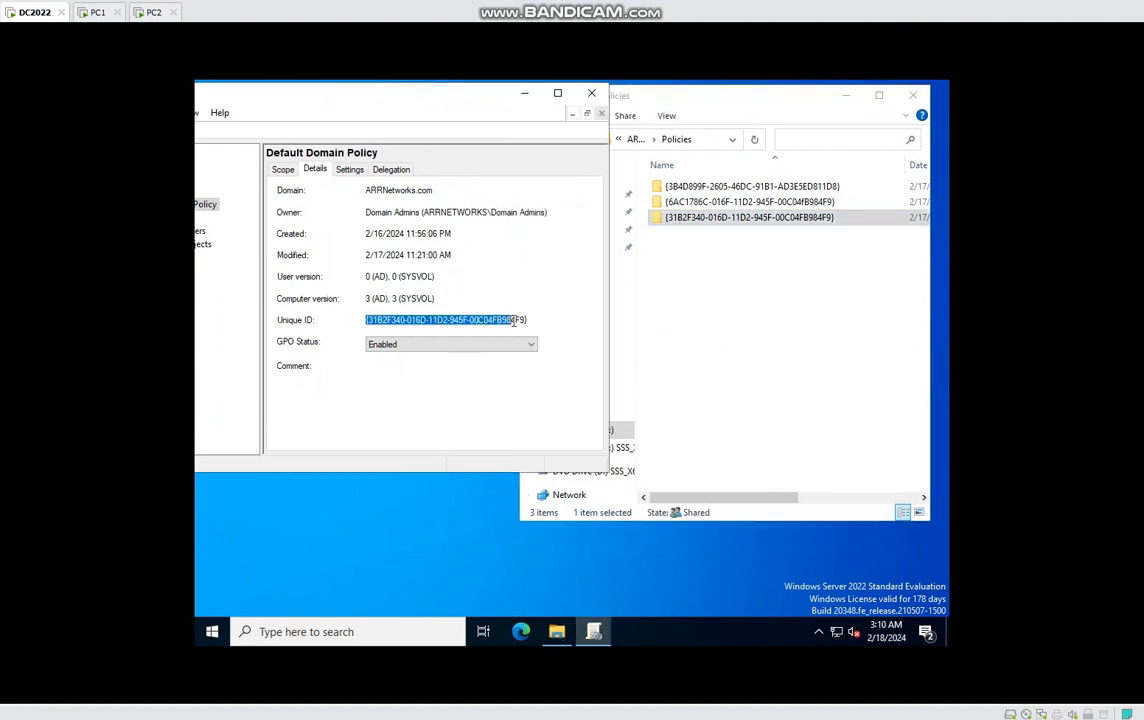
{"action": "left_click_drag", "start_coordinate": [340, 94], "coordinate": [550, 107]}
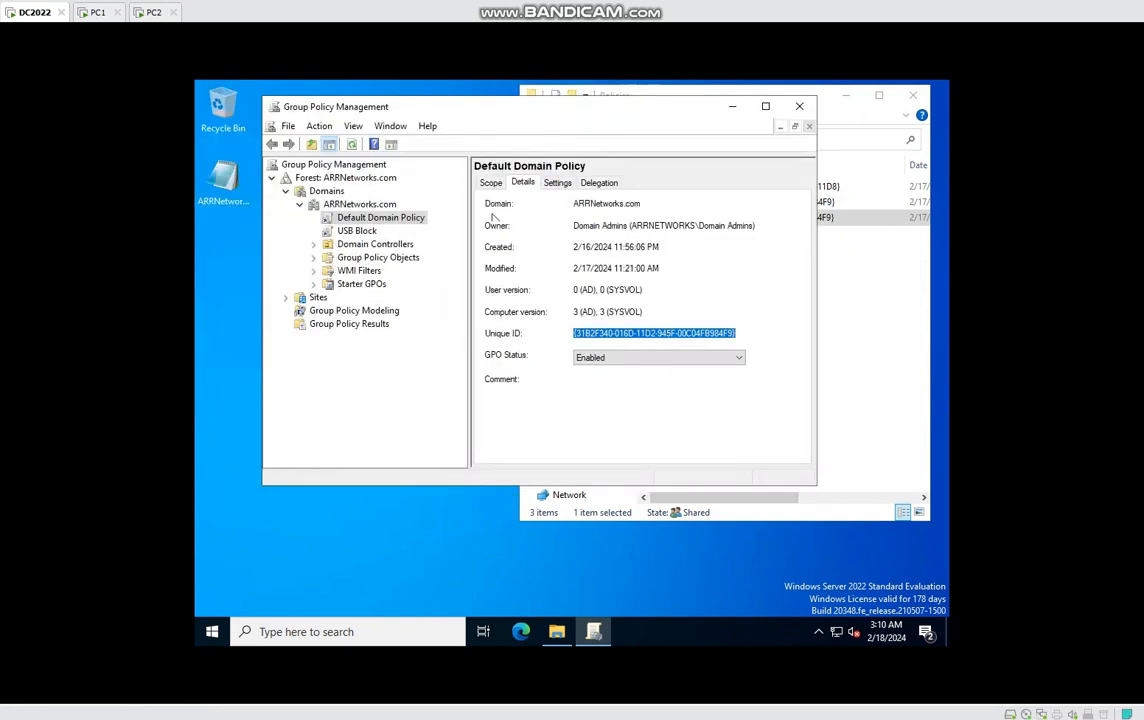
{"action": "left_click", "coordinate": [884, 286]}
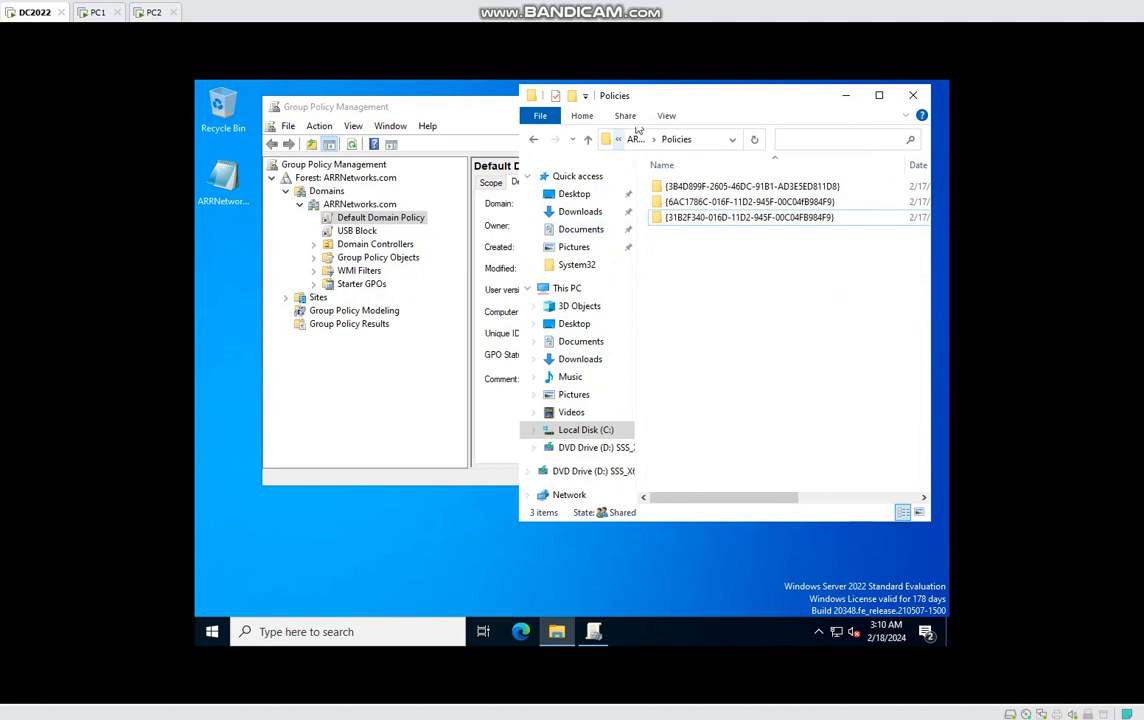
{"action": "left_click", "coordinate": [432, 105]}
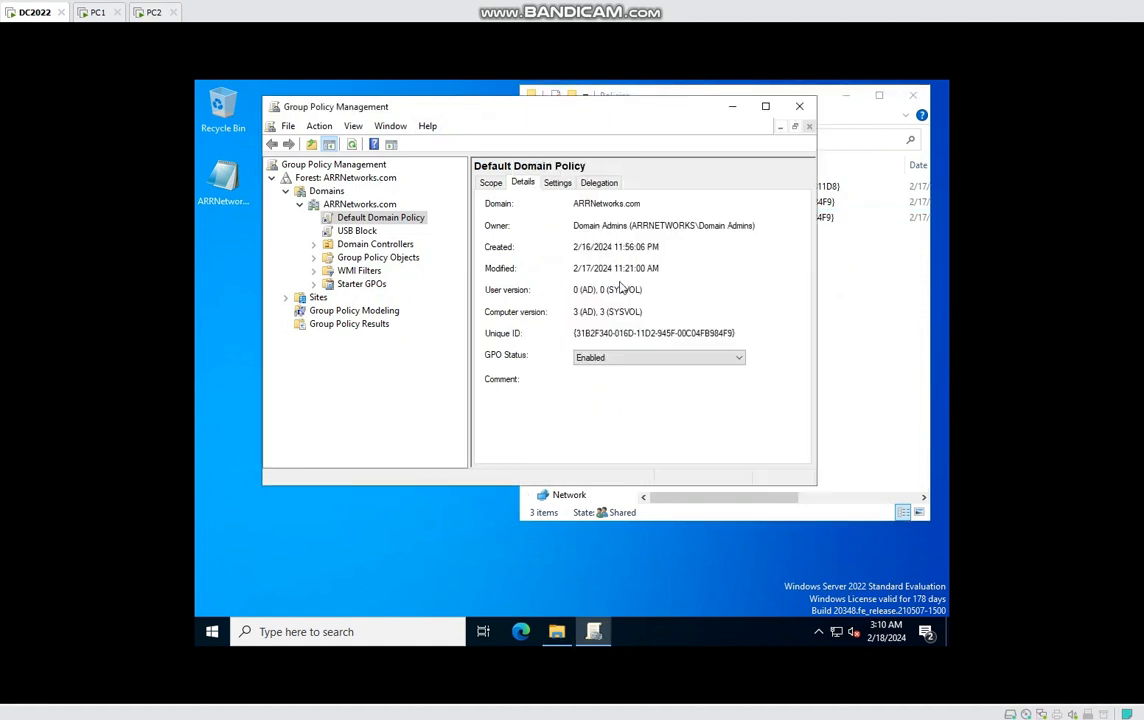
Launch the Active Directory Users and Computers console with dsa.msc.
{"action": "left_click", "coordinate": [210, 632]}
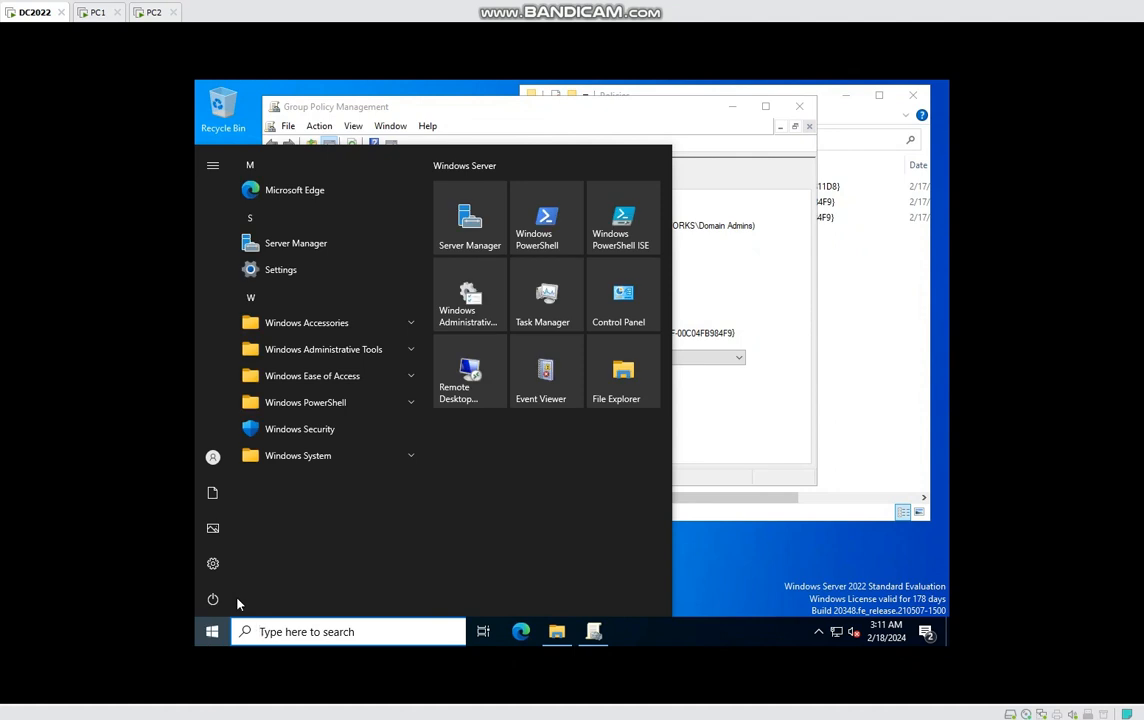
{"action": "type", "text": "d"}
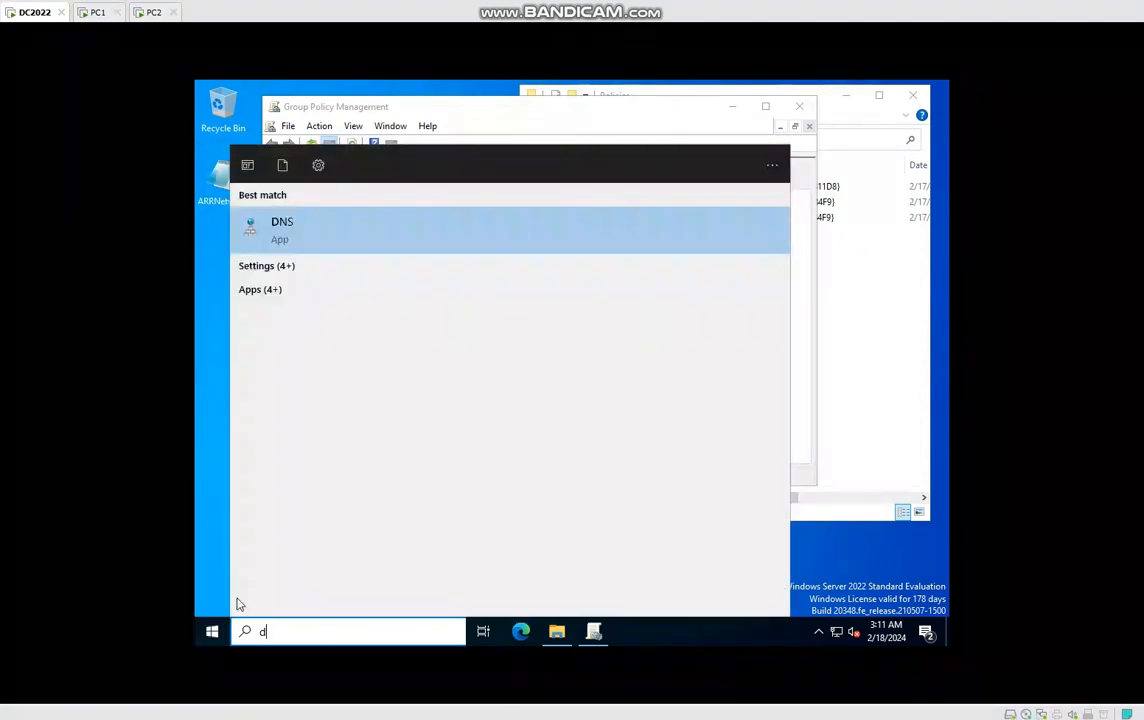
{"action": "type", "text": "sa."}
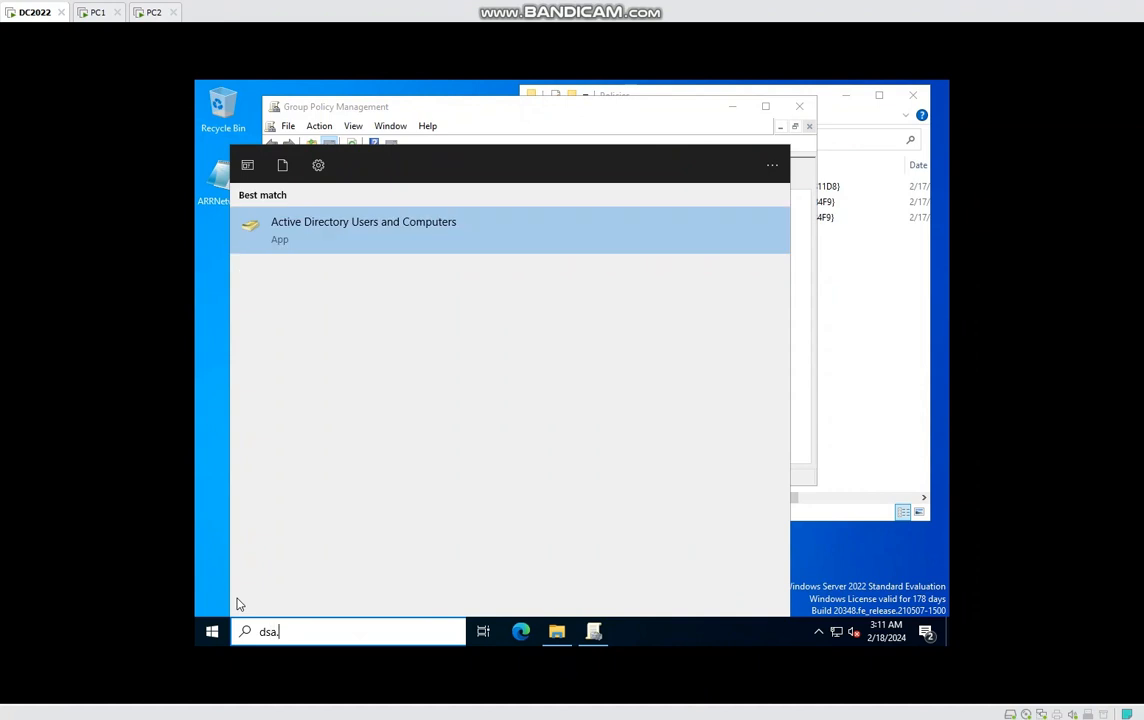
{"action": "type", "text": "msc"}
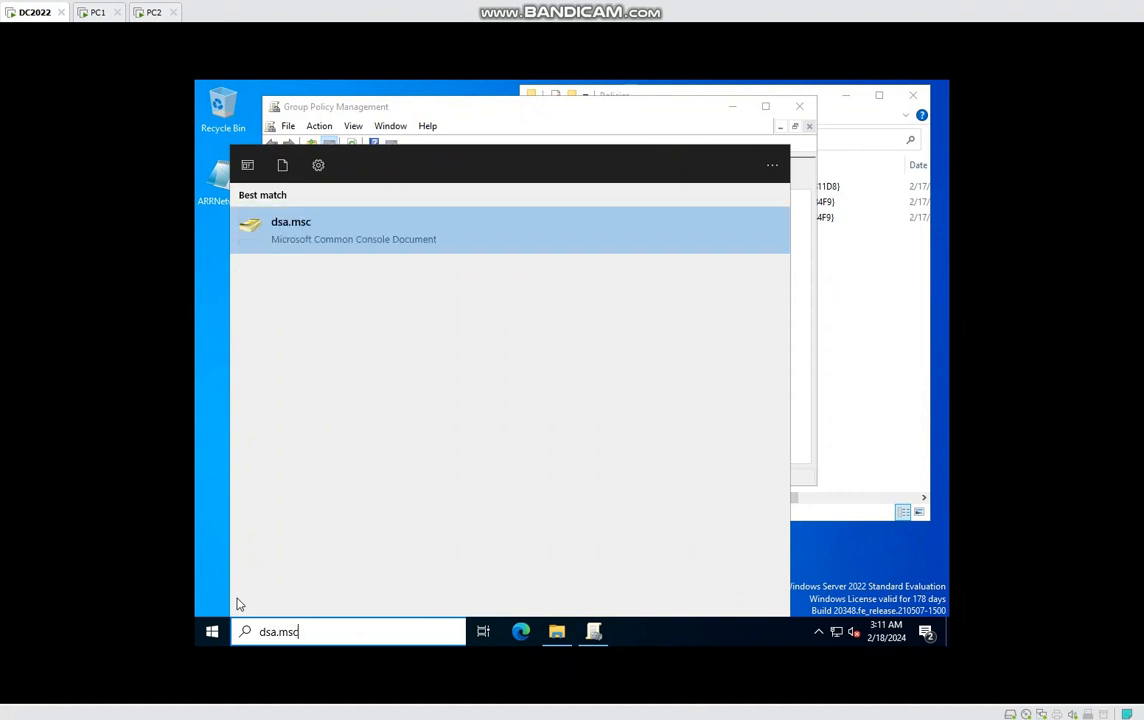
{"action": "key", "text": "Return"}
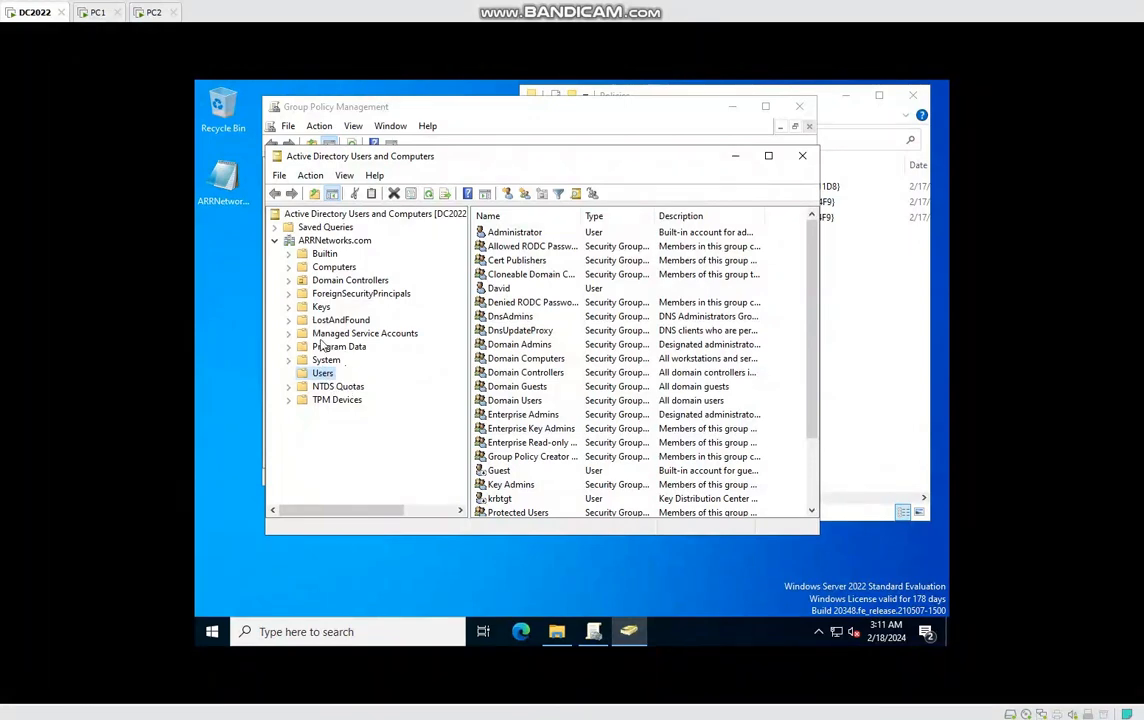
Create an organizational unit named HR directly under ARRNetworks.com, protected from accidental deletion.
{"action": "left_click", "coordinate": [325, 241]}
{"action": "right_click", "coordinate": [322, 243]}
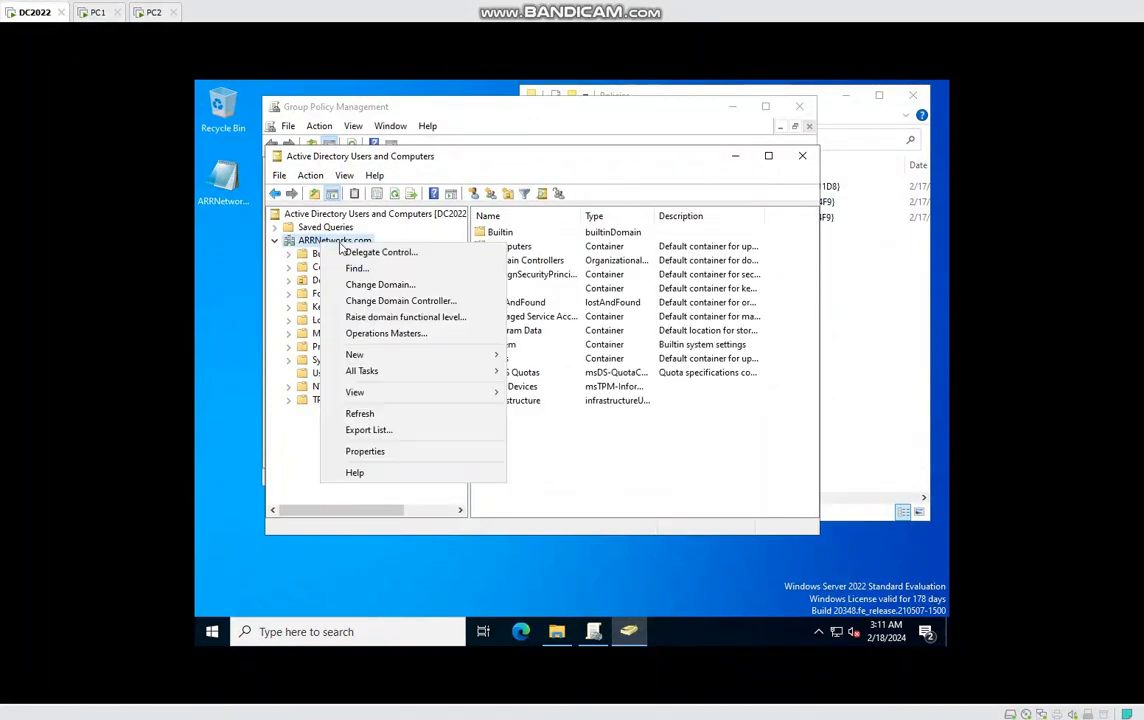
{"action": "mouse_move", "coordinate": [380, 355]}
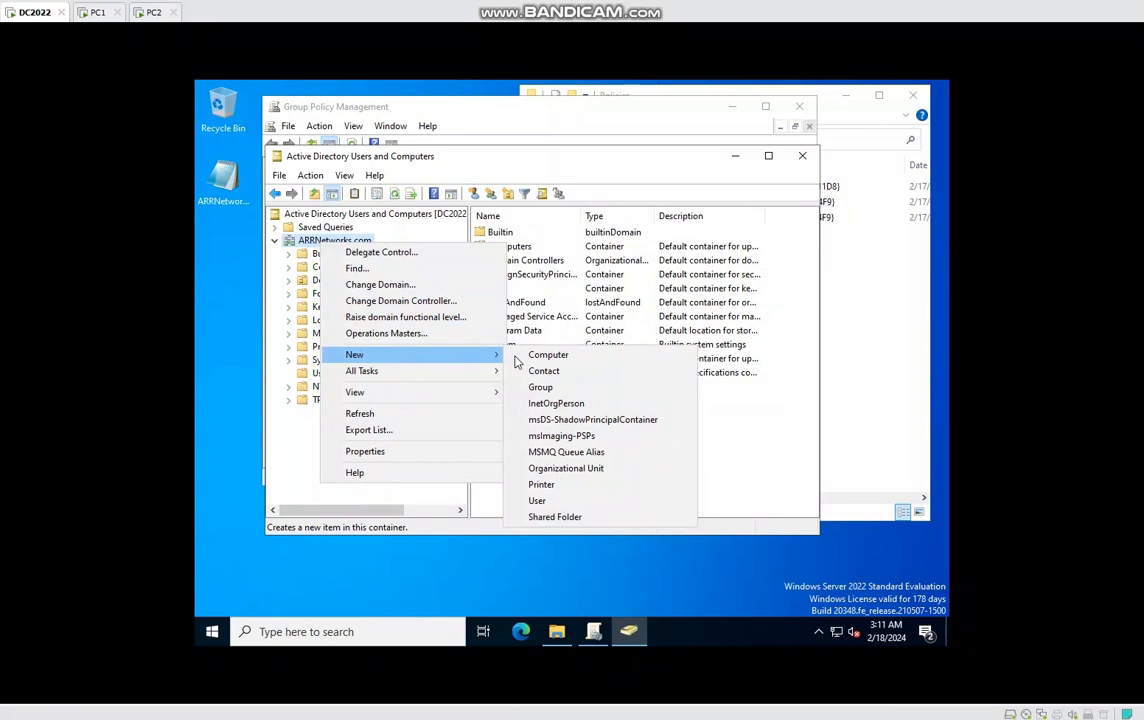
{"action": "left_click", "coordinate": [566, 468]}
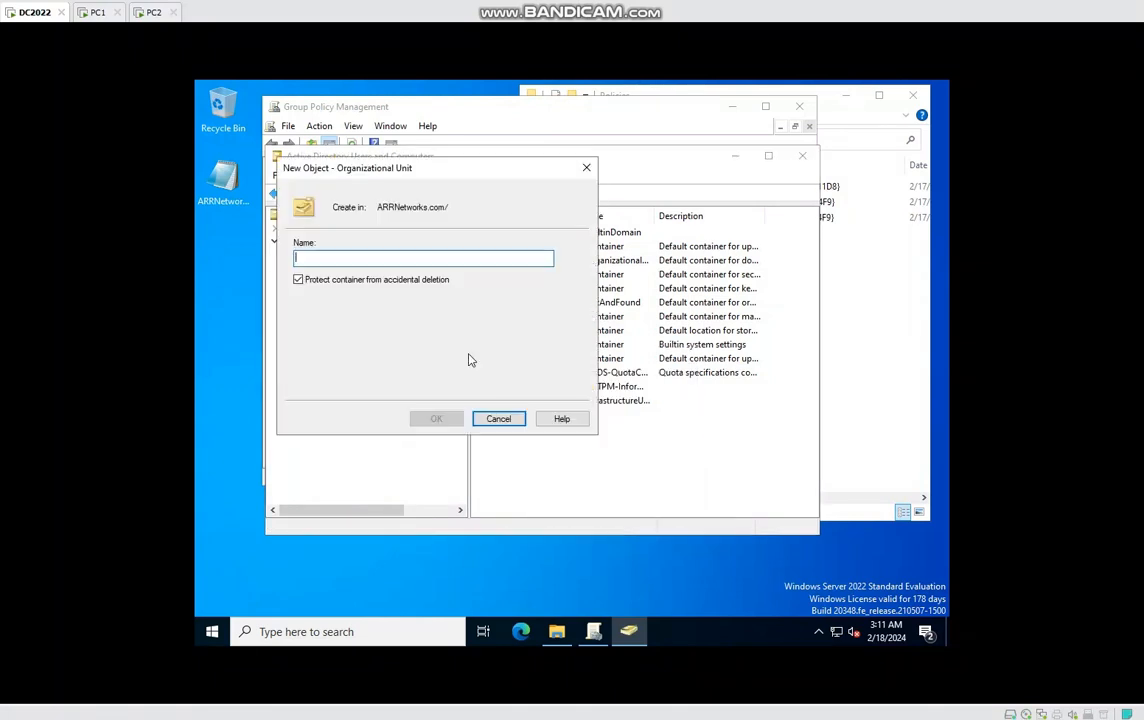
{"action": "type", "text": "HR"}
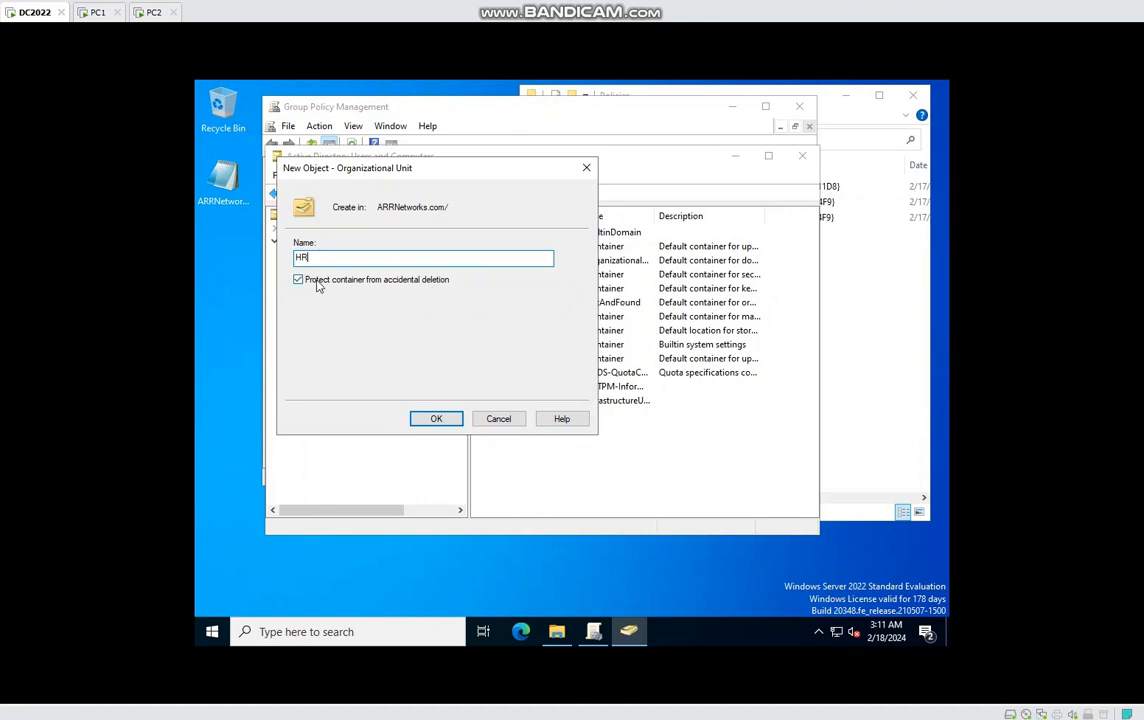
{"action": "left_click", "coordinate": [436, 419]}
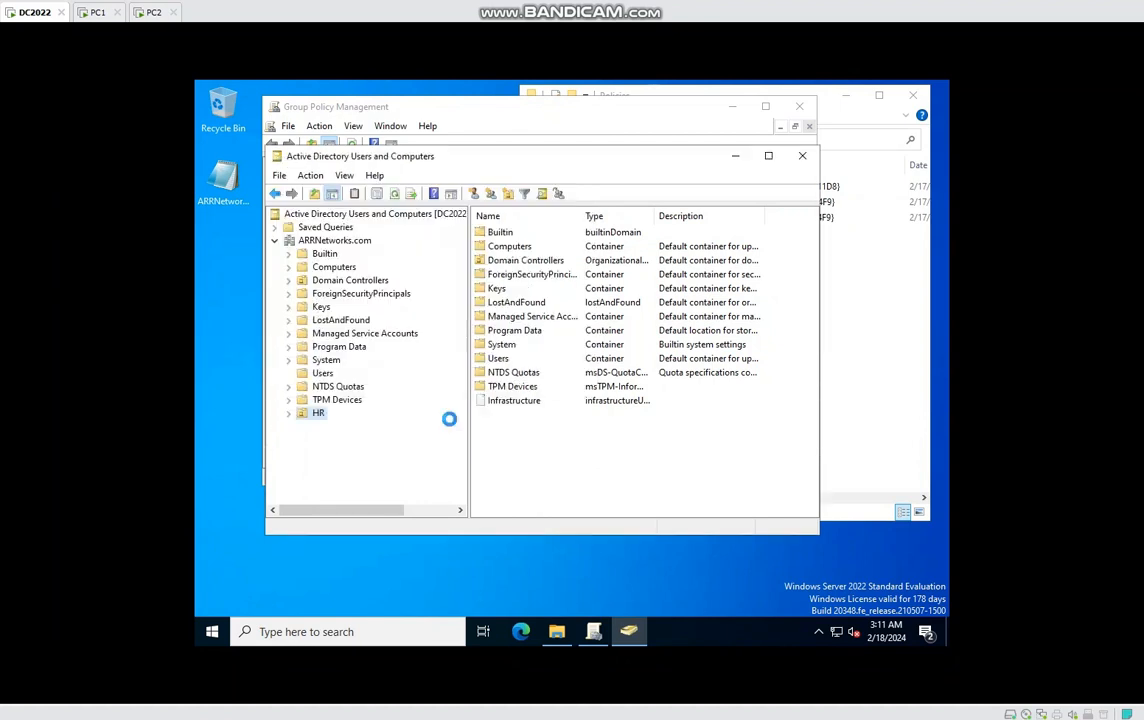
Try to delete the HR organizational unit.
{"action": "right_click", "coordinate": [318, 416]}
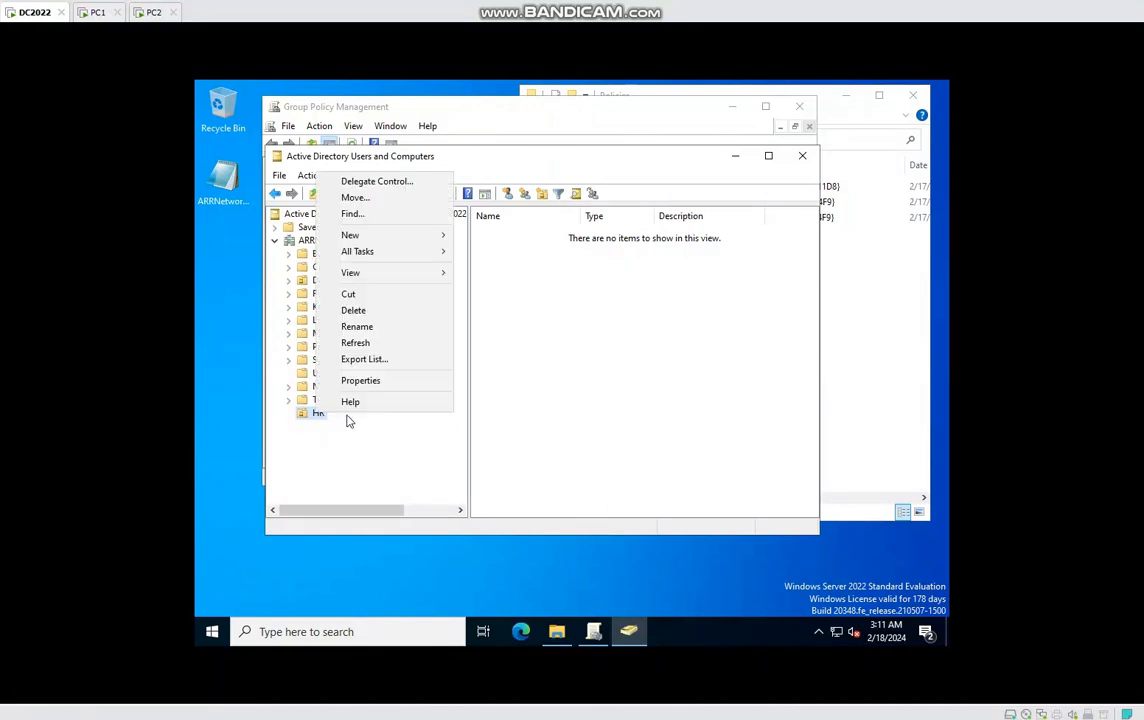
{"action": "left_click", "coordinate": [354, 310]}
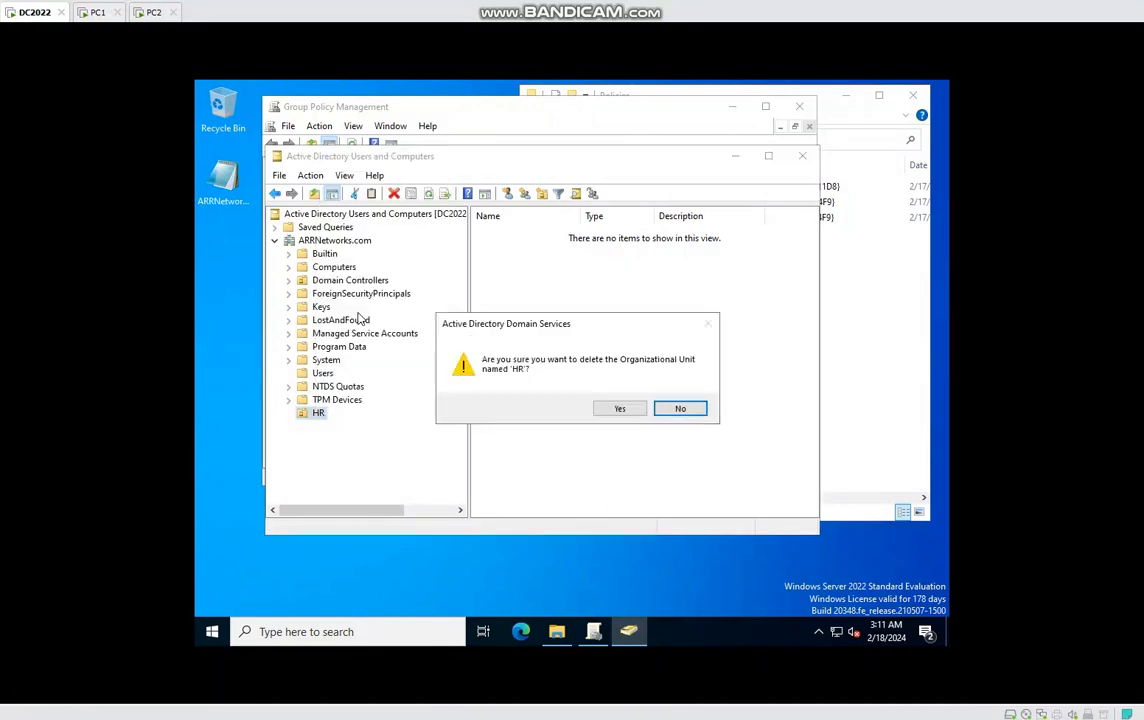
{"action": "left_click", "coordinate": [624, 410]}
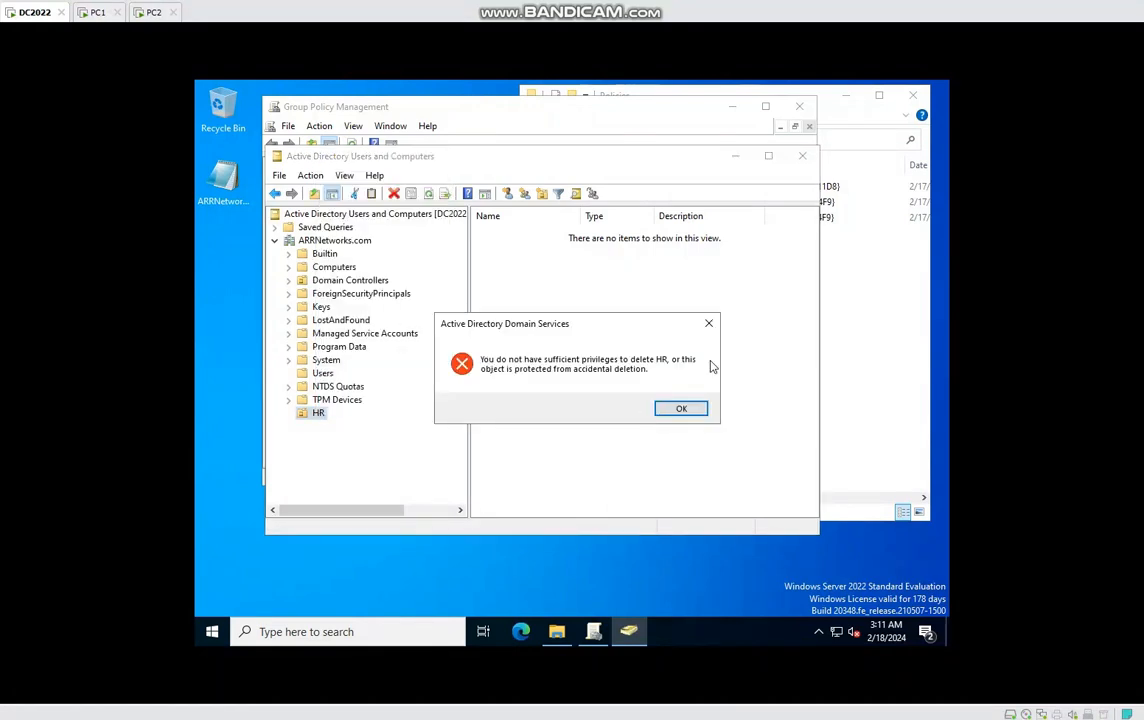
{"action": "left_click", "coordinate": [687, 412]}
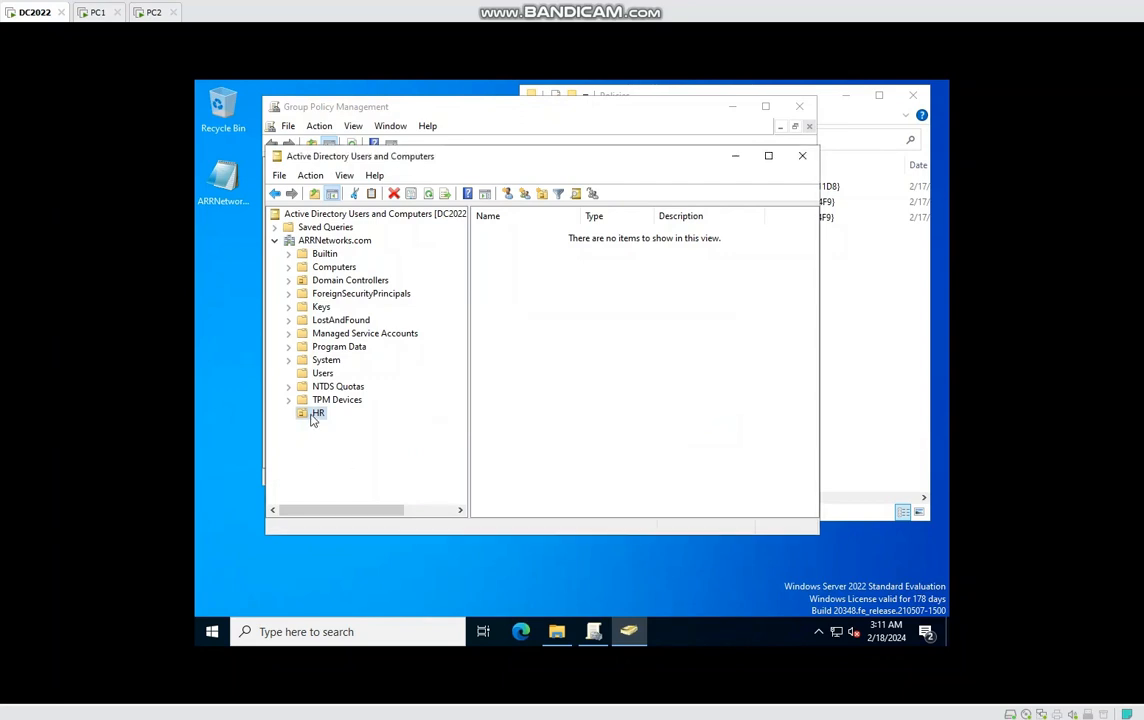
Create a nested organizational unit named HR users inside HR, with accidental deletion protection enabled.
{"action": "right_click", "coordinate": [314, 414]}
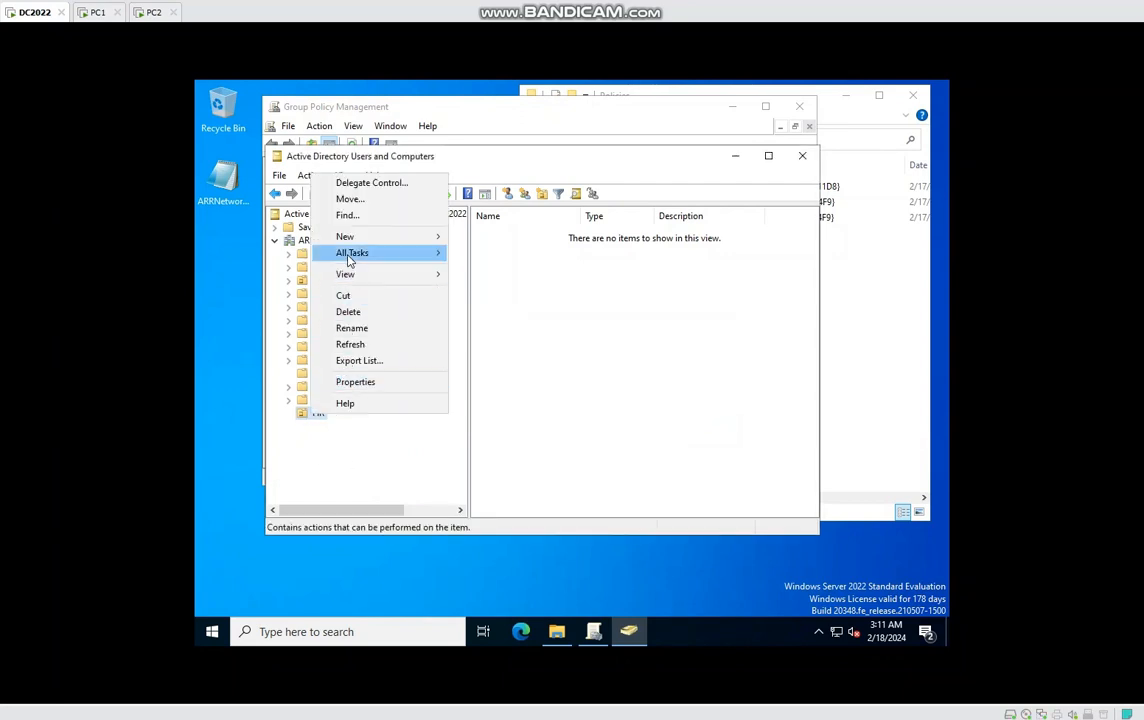
{"action": "mouse_move", "coordinate": [350, 237]}
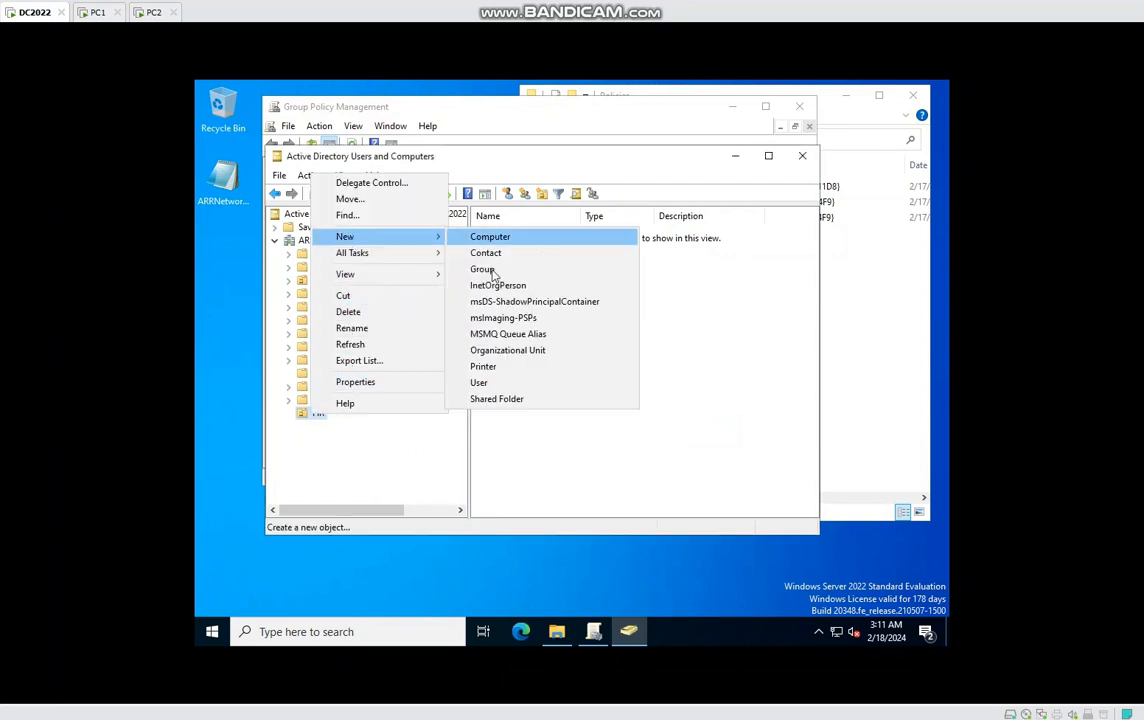
{"action": "left_click", "coordinate": [507, 350]}
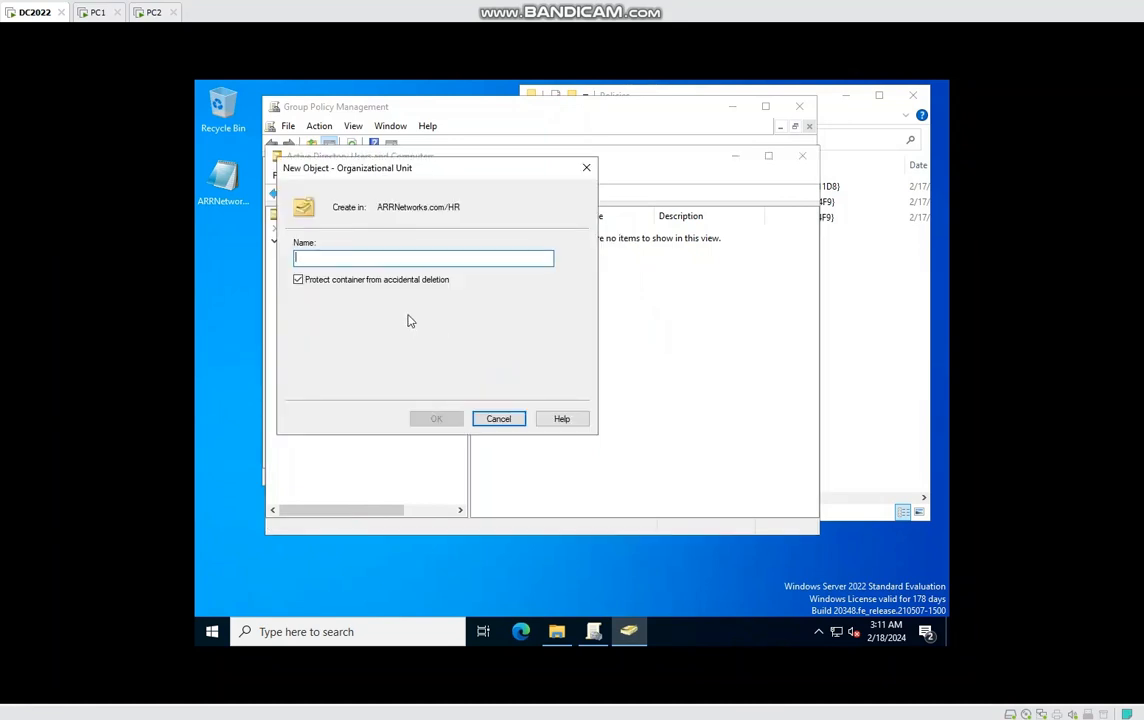
{"action": "type", "text": "HR user"}
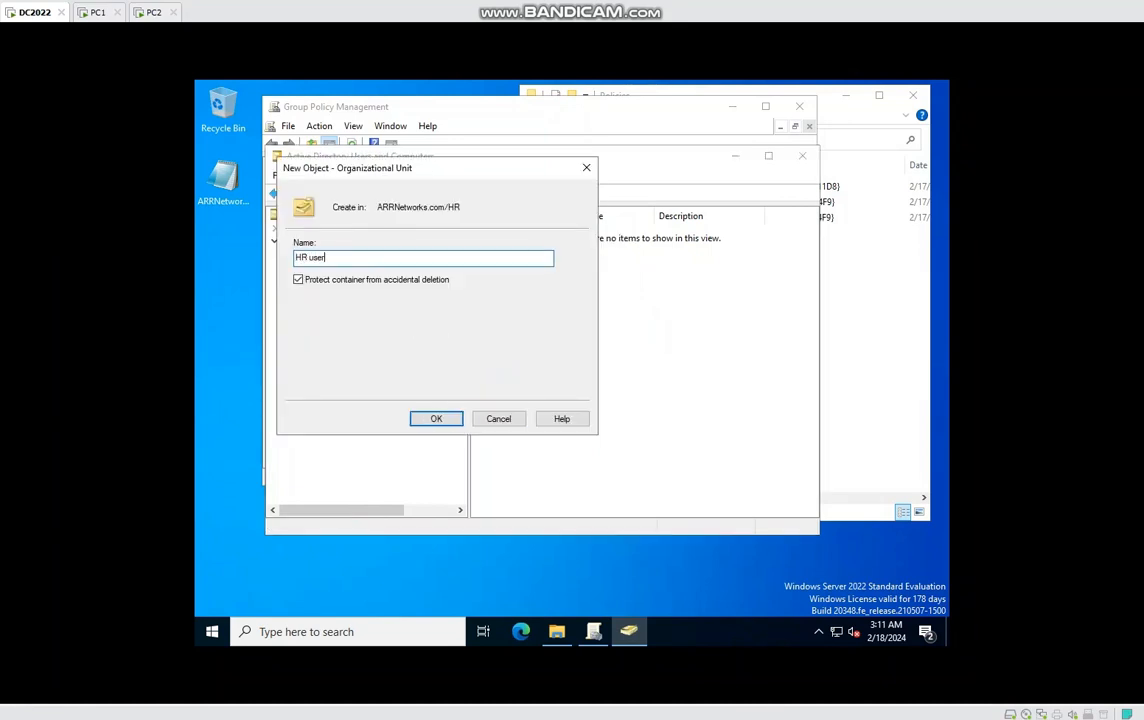
{"action": "left_click", "coordinate": [440, 418]}
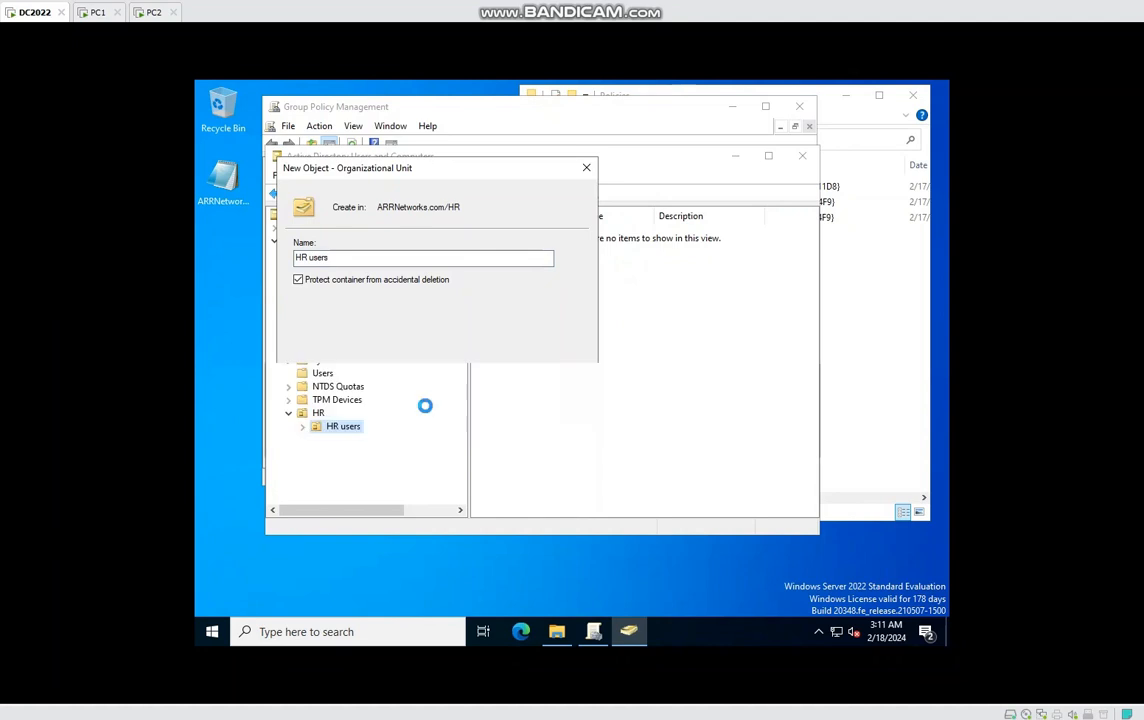
Create a second nested organizational unit named HR Computers inside HR, protected from accidental deletion.
{"action": "right_click", "coordinate": [308, 412]}
{"action": "mouse_move", "coordinate": [366, 277]}
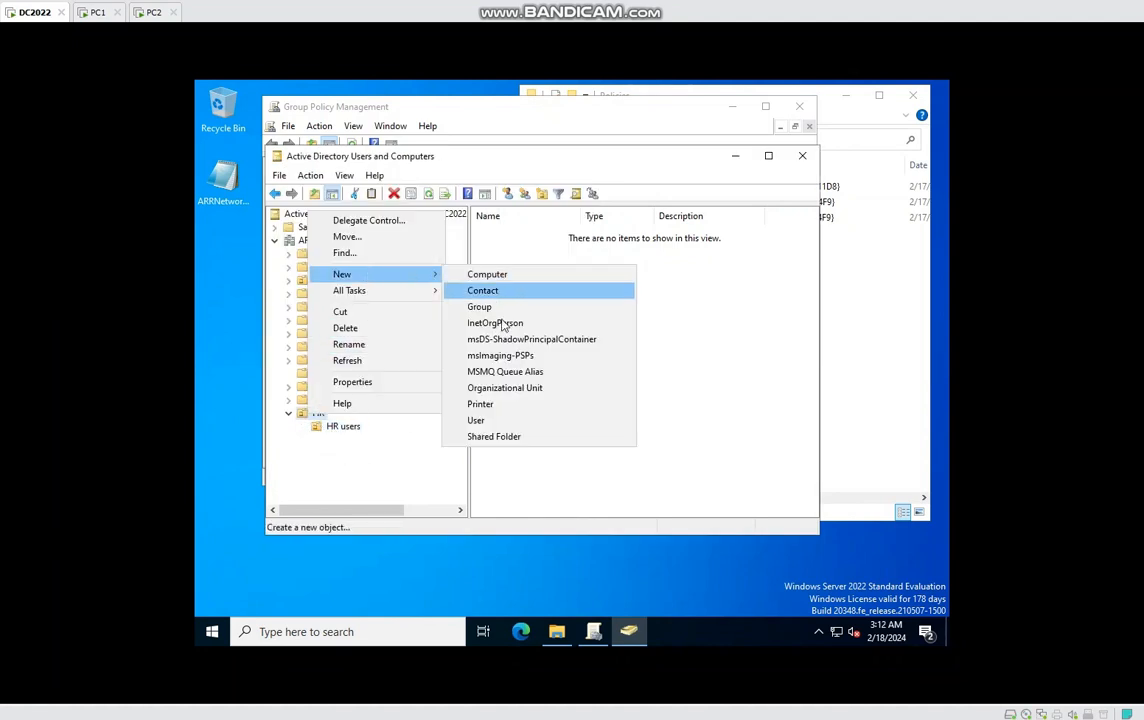
{"action": "left_click", "coordinate": [504, 389]}
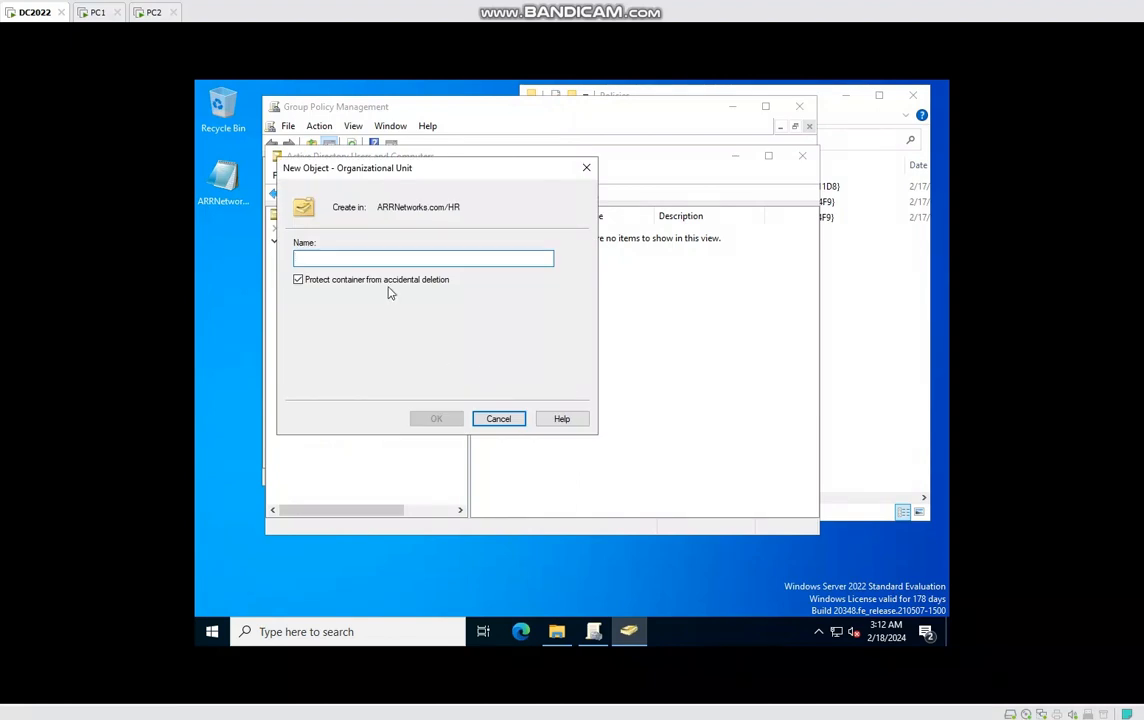
{"action": "type", "text": "HR"}
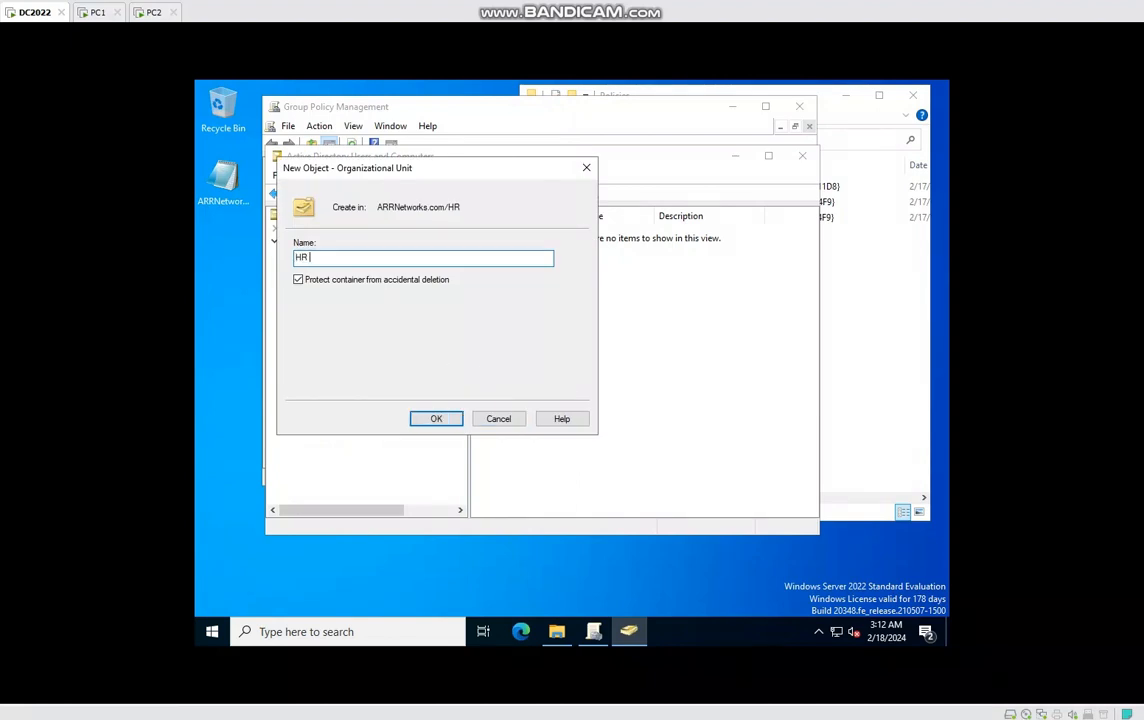
{"action": "type", "text": " Computers"}
{"action": "left_click", "coordinate": [440, 418]}
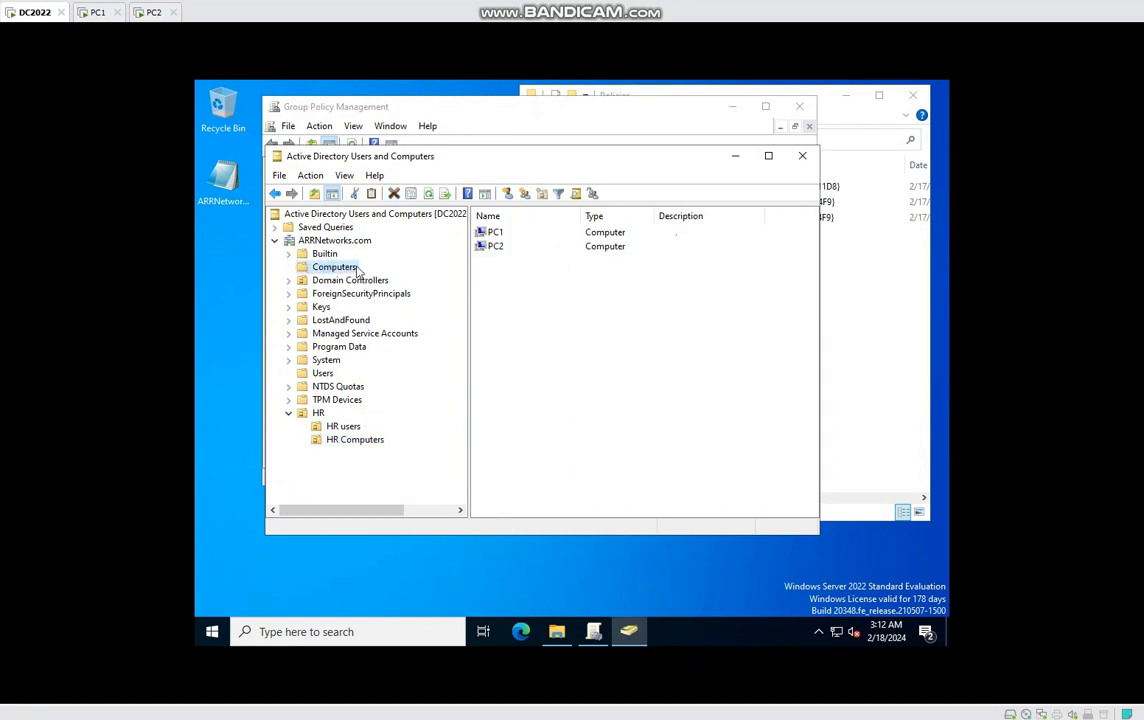
Check the sign-in screen of the PC1 machine, and move the PC1 computer account from Computers to HR Computers.
{"action": "left_click", "coordinate": [97, 12]}
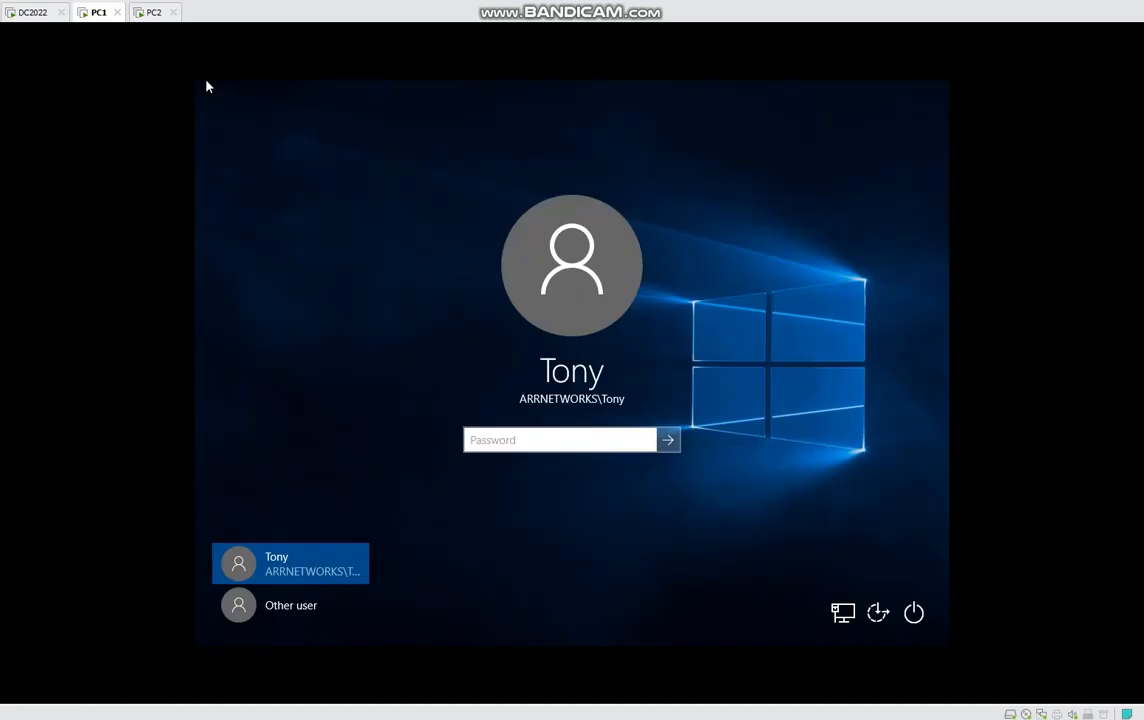
{"action": "key", "text": "ctrl+shift+Tab"}
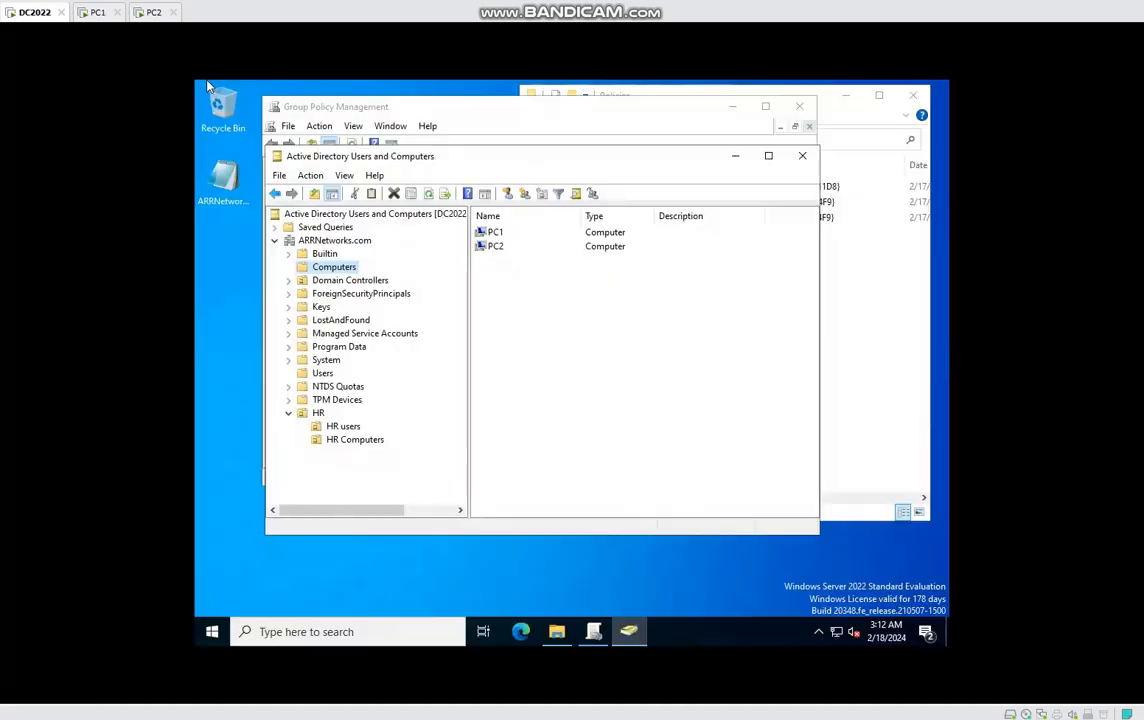
{"action": "left_click", "coordinate": [494, 233]}
{"action": "left_click_drag", "start_coordinate": [365, 428], "coordinate": [358, 449]}
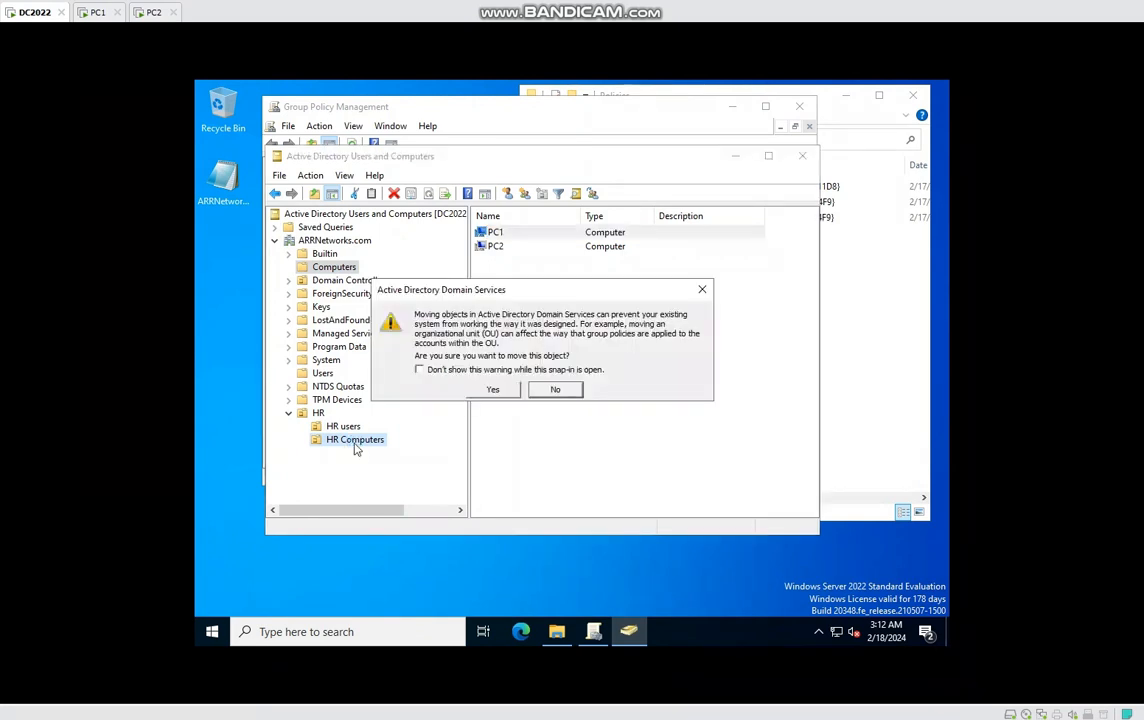
{"action": "left_click", "coordinate": [495, 390]}
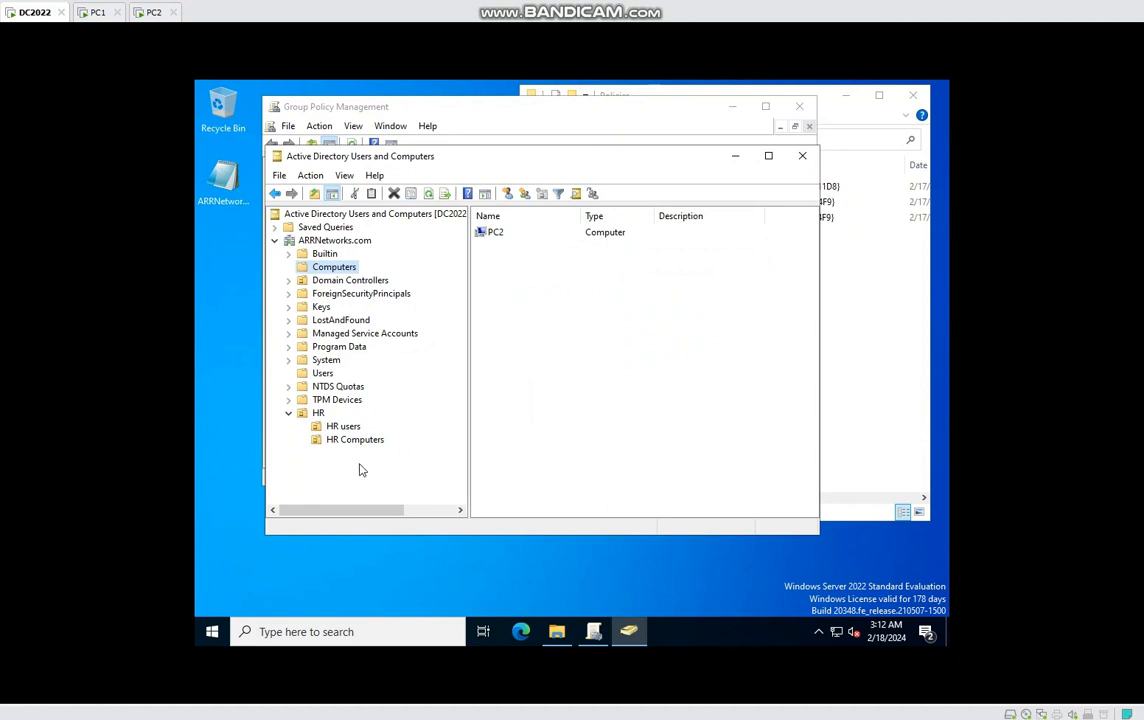
Enlarge the console window and move the user account shown on PC1's sign-in screen from the Users container to HR users.
{"action": "left_click", "coordinate": [319, 375]}
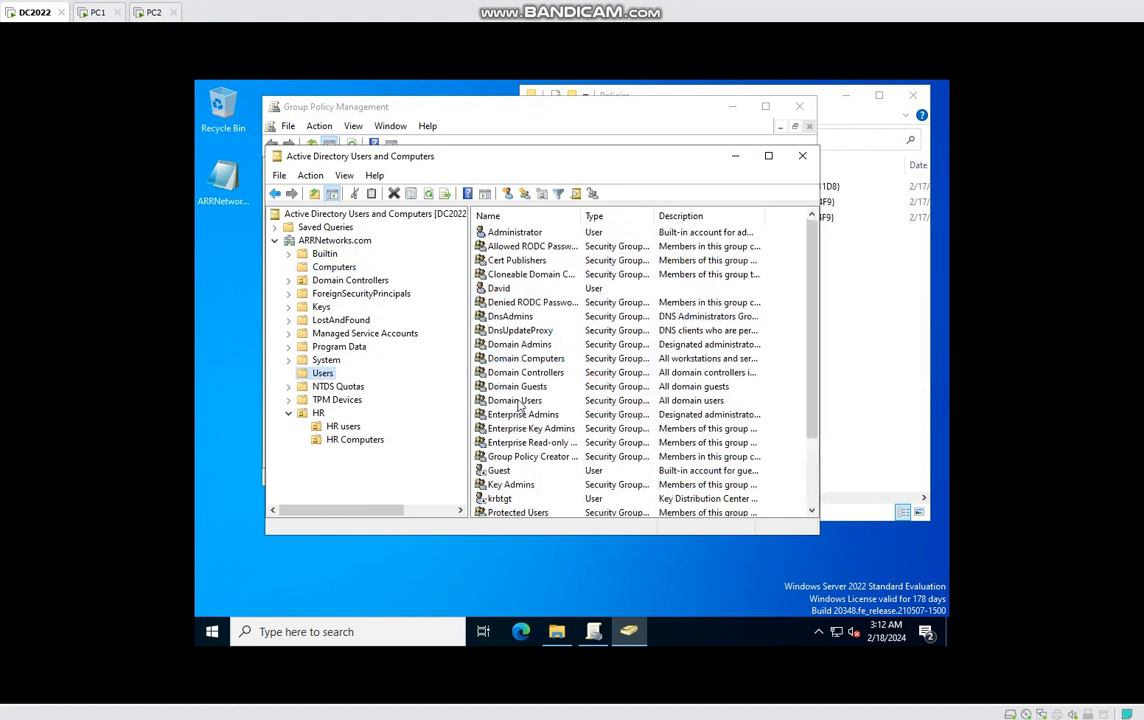
{"action": "scroll", "coordinate": [524, 474], "scroll_direction": "down", "scroll_amount": 2}
{"action": "left_click", "coordinate": [499, 486]}
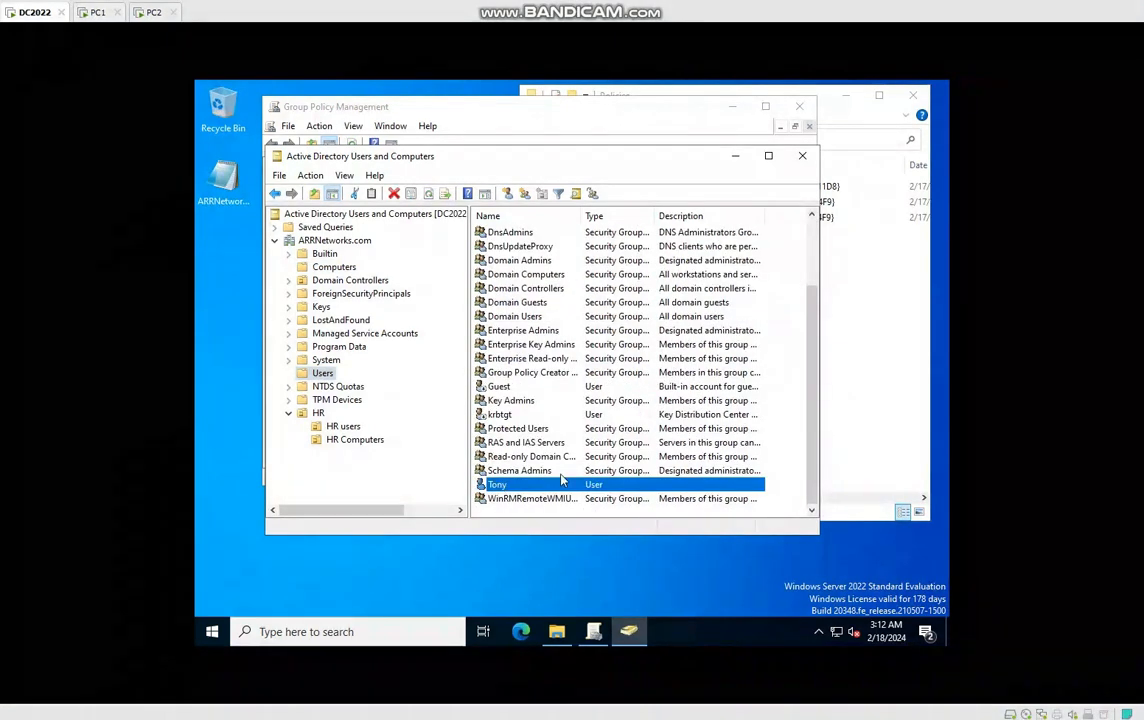
{"action": "scroll", "coordinate": [573, 350], "scroll_direction": "up", "scroll_amount": 2}
{"action": "left_click", "coordinate": [499, 288]}
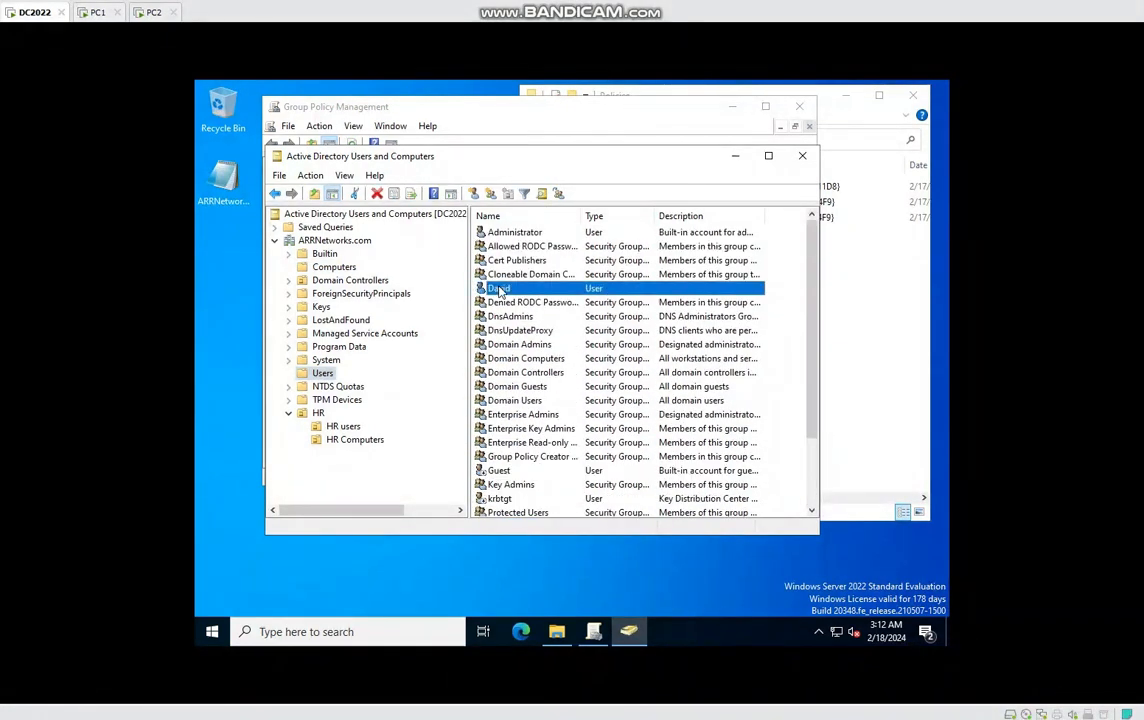
{"action": "scroll", "coordinate": [585, 360], "scroll_direction": "down", "scroll_amount": 2}
{"action": "scroll", "coordinate": [575, 398], "scroll_direction": "up", "scroll_amount": 1}
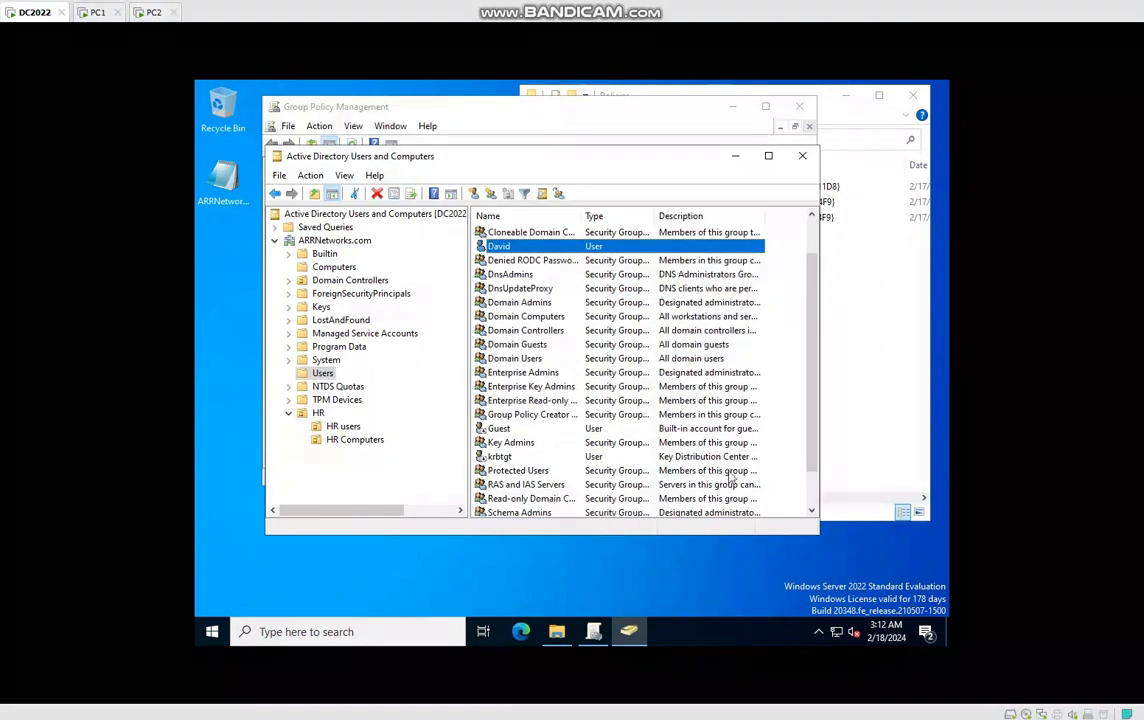
{"action": "left_click_drag", "start_coordinate": [818, 537], "coordinate": [891, 607]}
{"action": "double_click", "coordinate": [493, 568]}
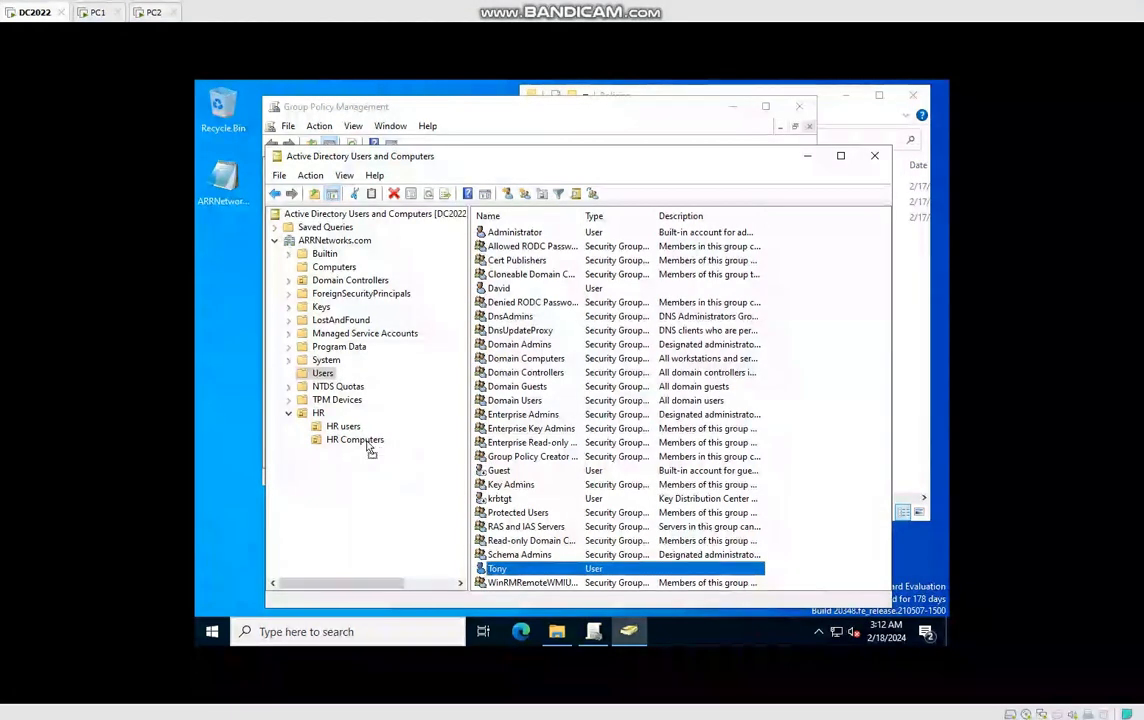
{"action": "left_click_drag", "start_coordinate": [351, 432], "coordinate": [351, 434]}
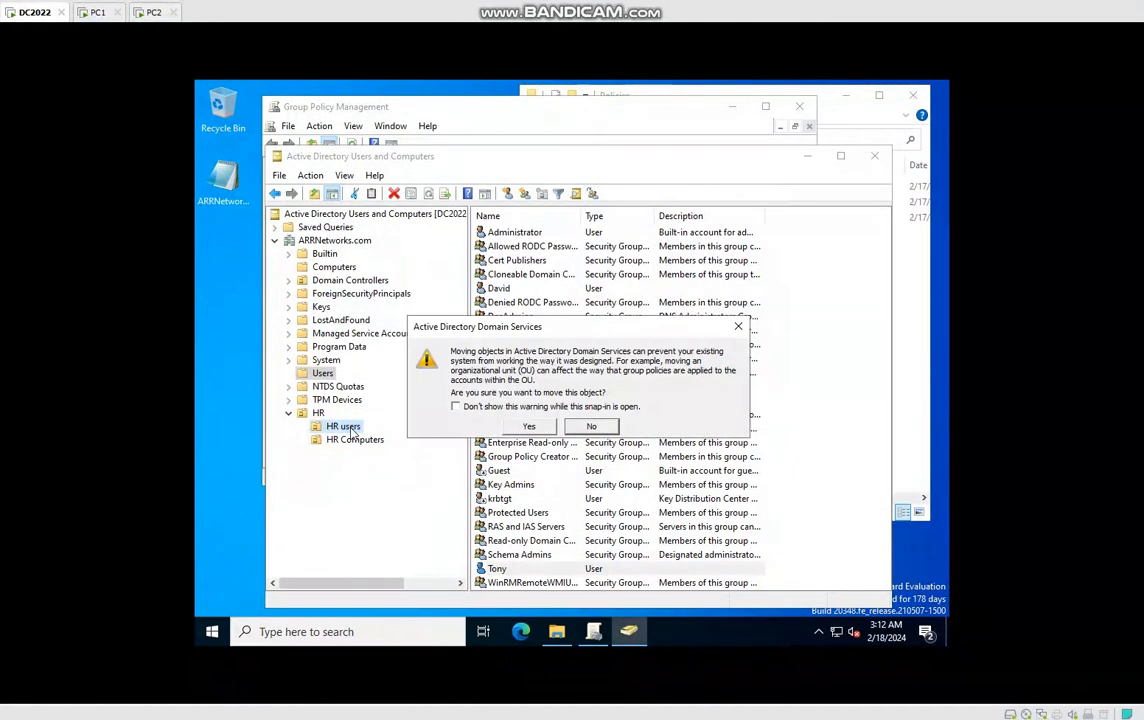
{"action": "left_click", "coordinate": [539, 427]}
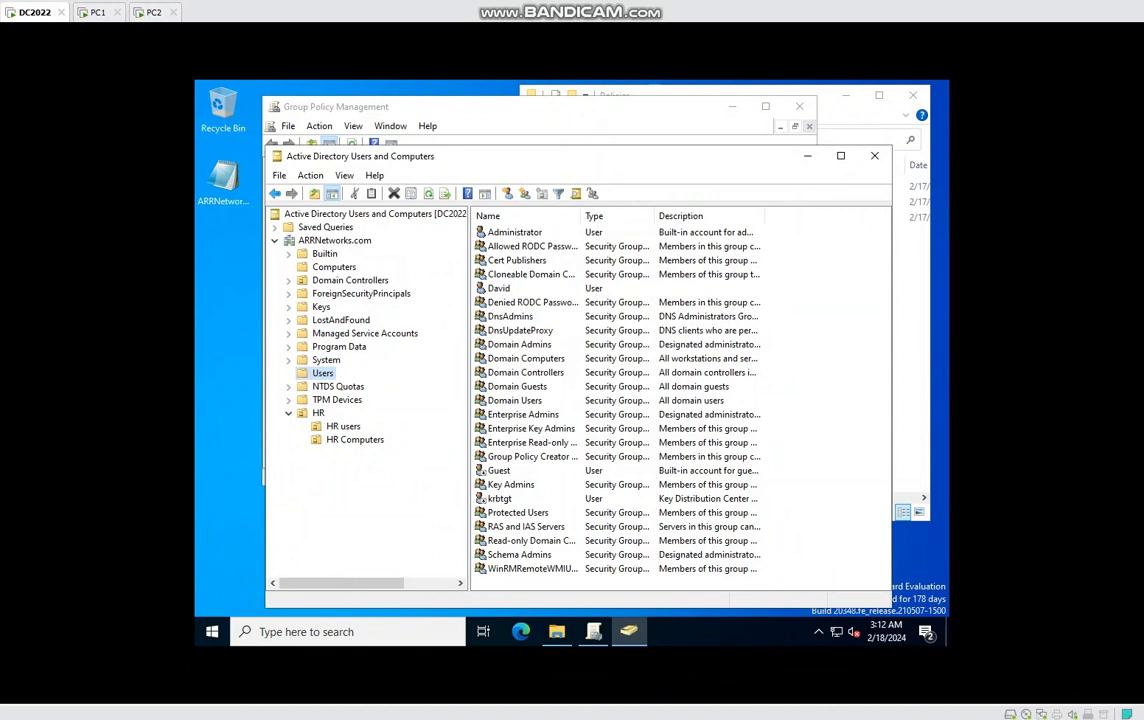
Display the contents of the HR organizational unit and minimize the Active Directory Users and Computers console.
{"action": "left_click", "coordinate": [500, 290]}
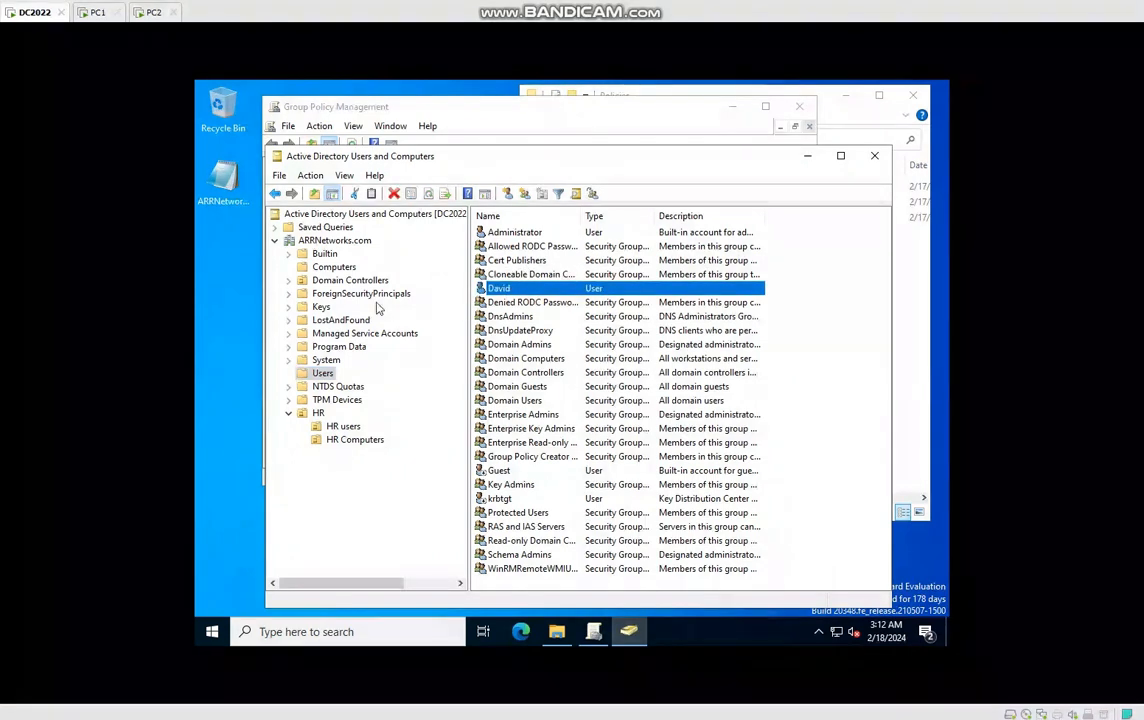
{"action": "left_click", "coordinate": [316, 414]}
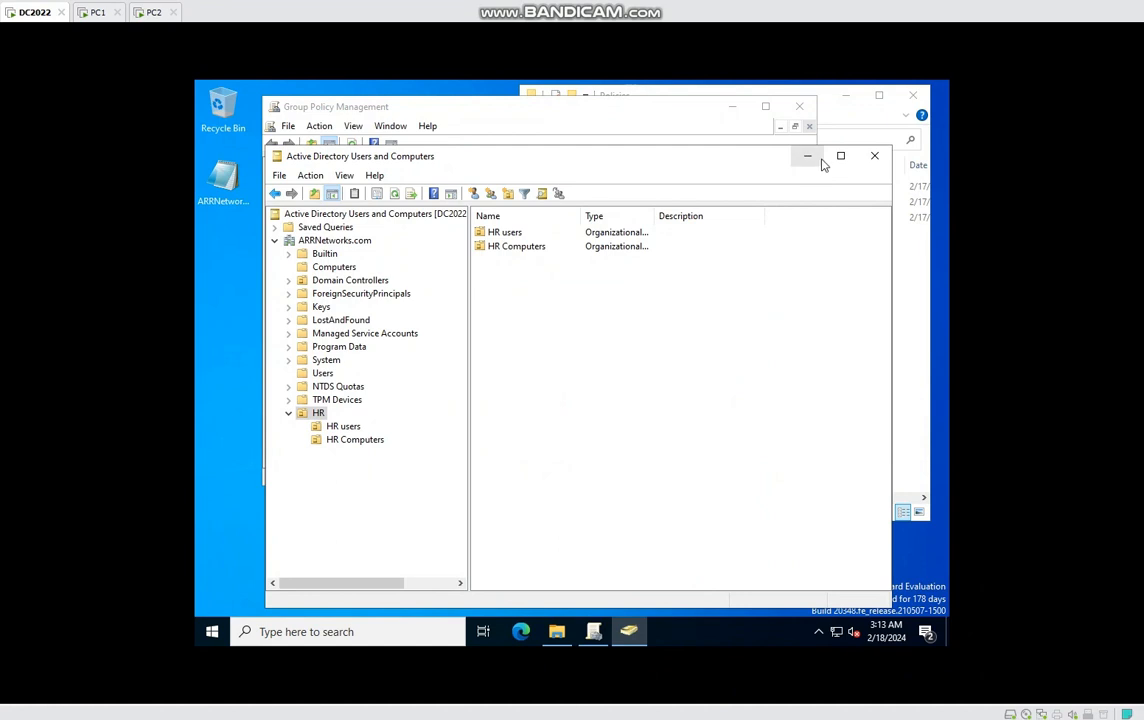
{"action": "left_click", "coordinate": [807, 156]}
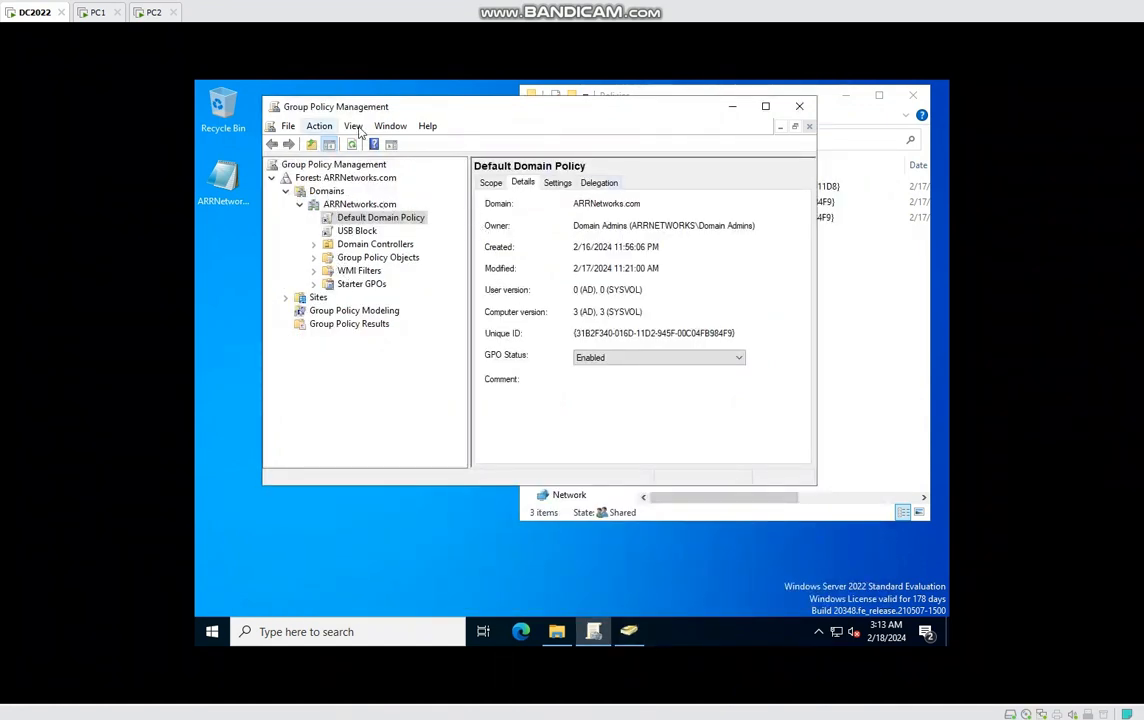
Refresh the ARRNetworks.com domain tree in Group Policy Management to load the new HR organizational unit.
{"action": "left_click_drag", "start_coordinate": [347, 110], "coordinate": [360, 120]}
{"action": "left_click", "coordinate": [332, 137]}
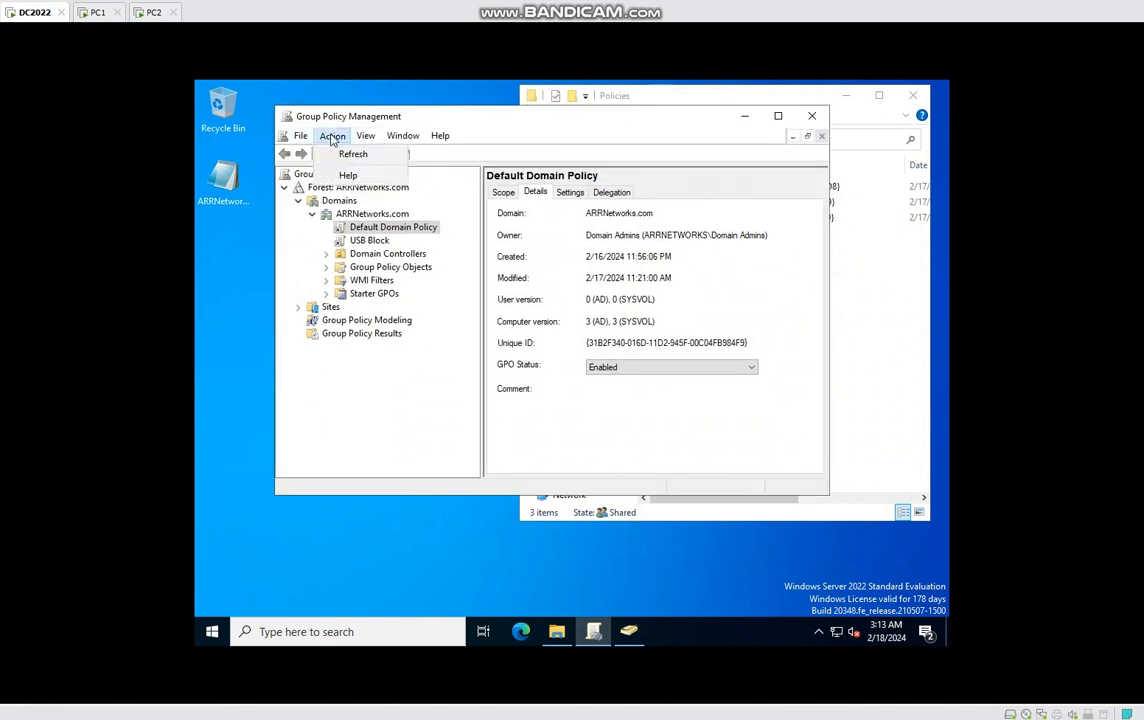
{"action": "left_click", "coordinate": [352, 154]}
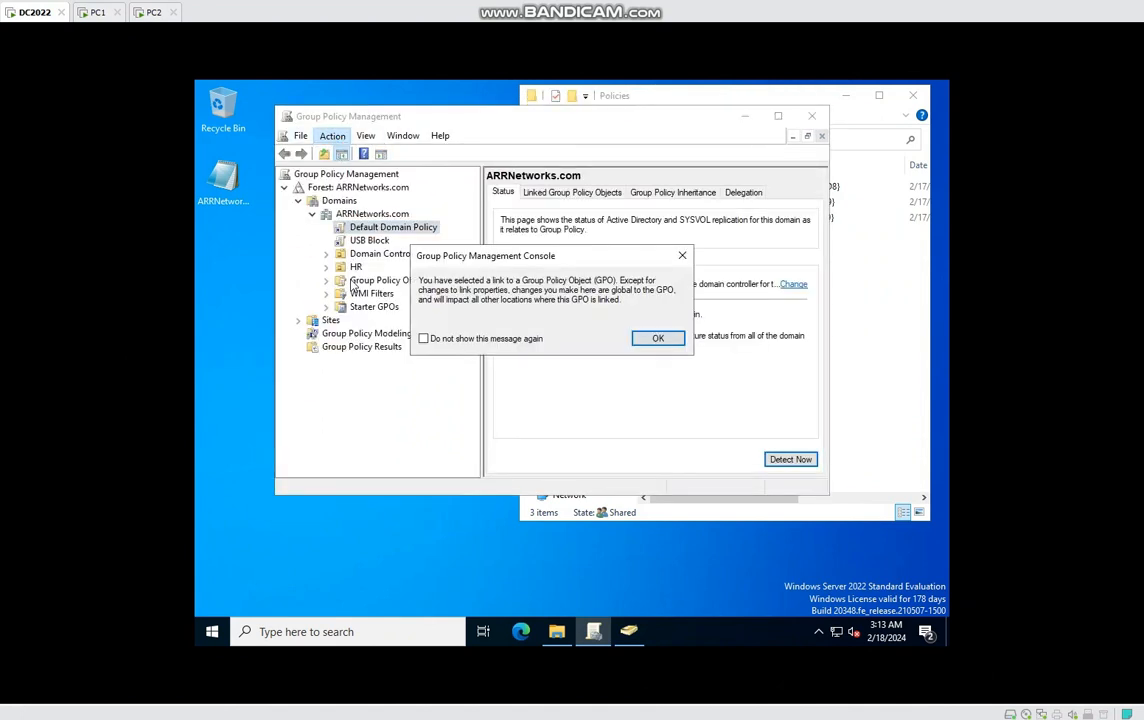
{"action": "left_click", "coordinate": [658, 338]}
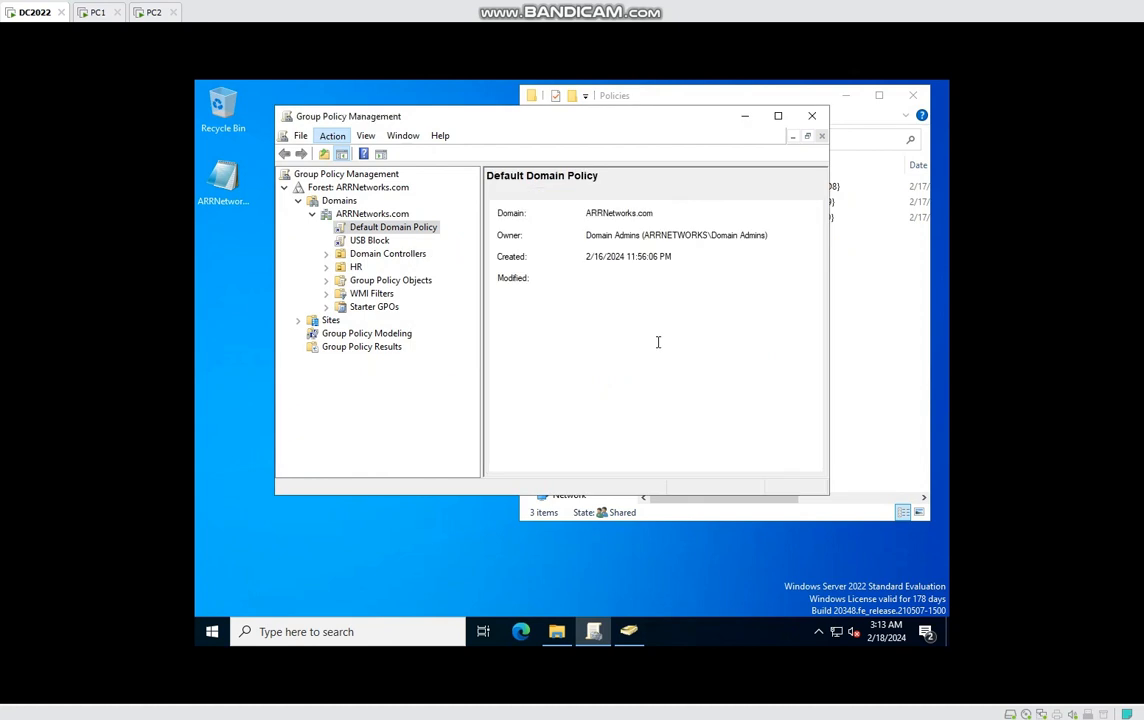
Expand the HR organizational unit and check the linked Group Policy objects of HR, HR Computers and HR users.
{"action": "left_click", "coordinate": [326, 267]}
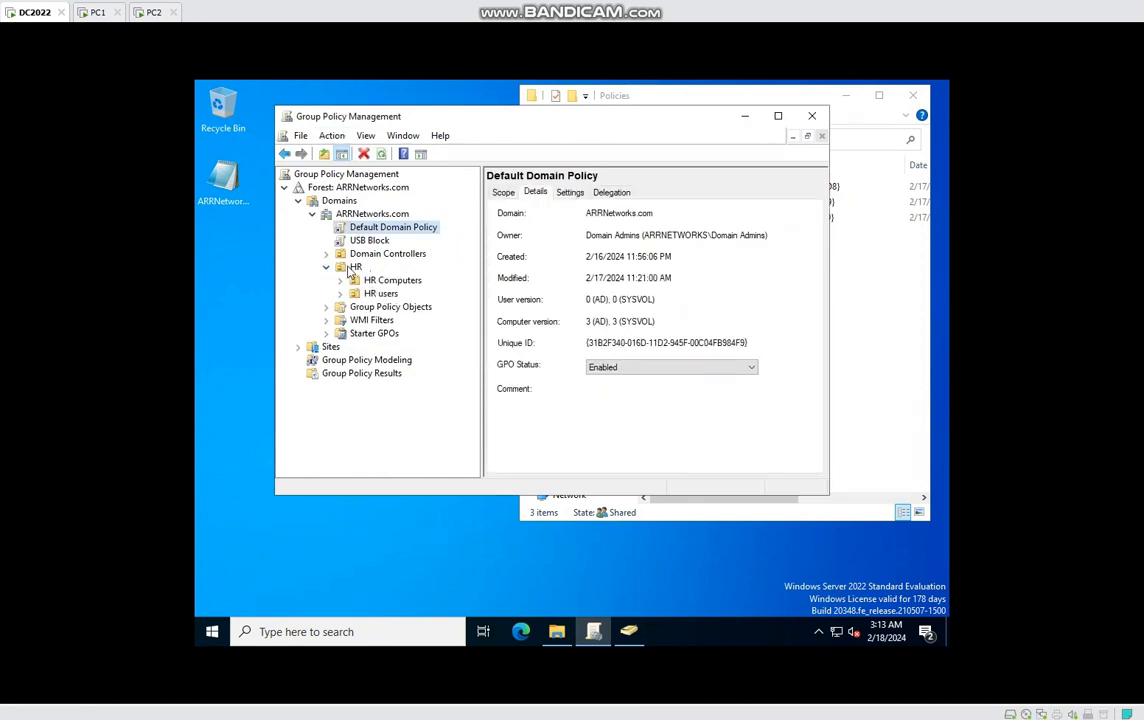
{"action": "left_click", "coordinate": [352, 267]}
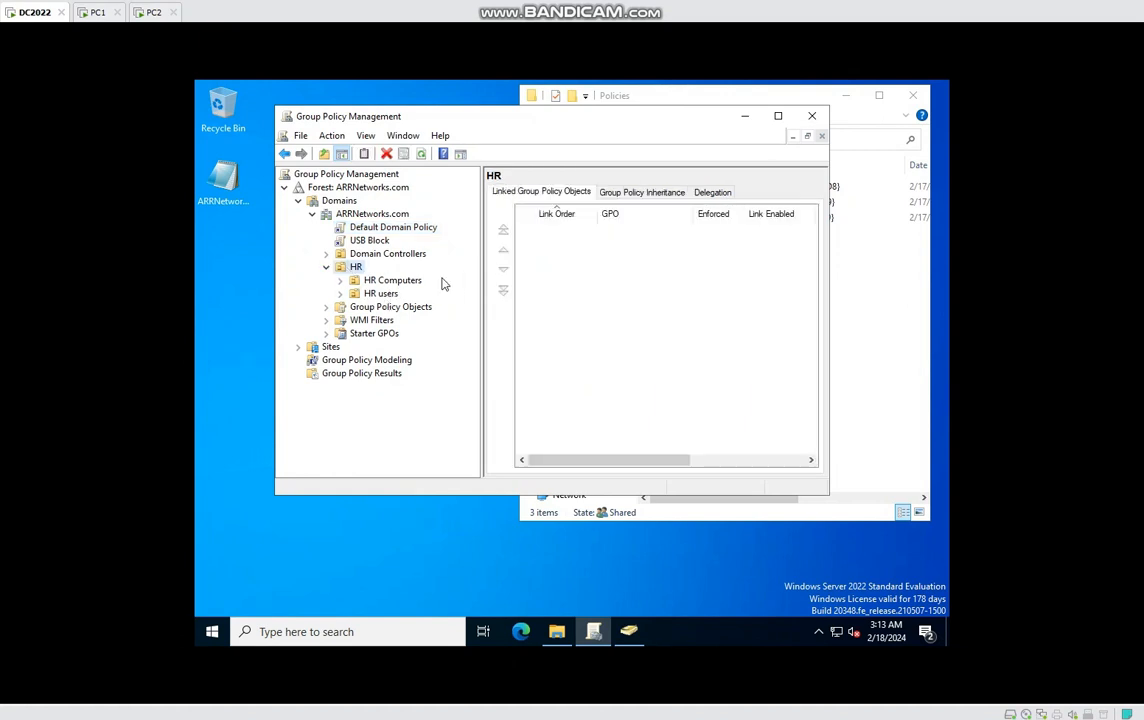
{"action": "left_click", "coordinate": [392, 281]}
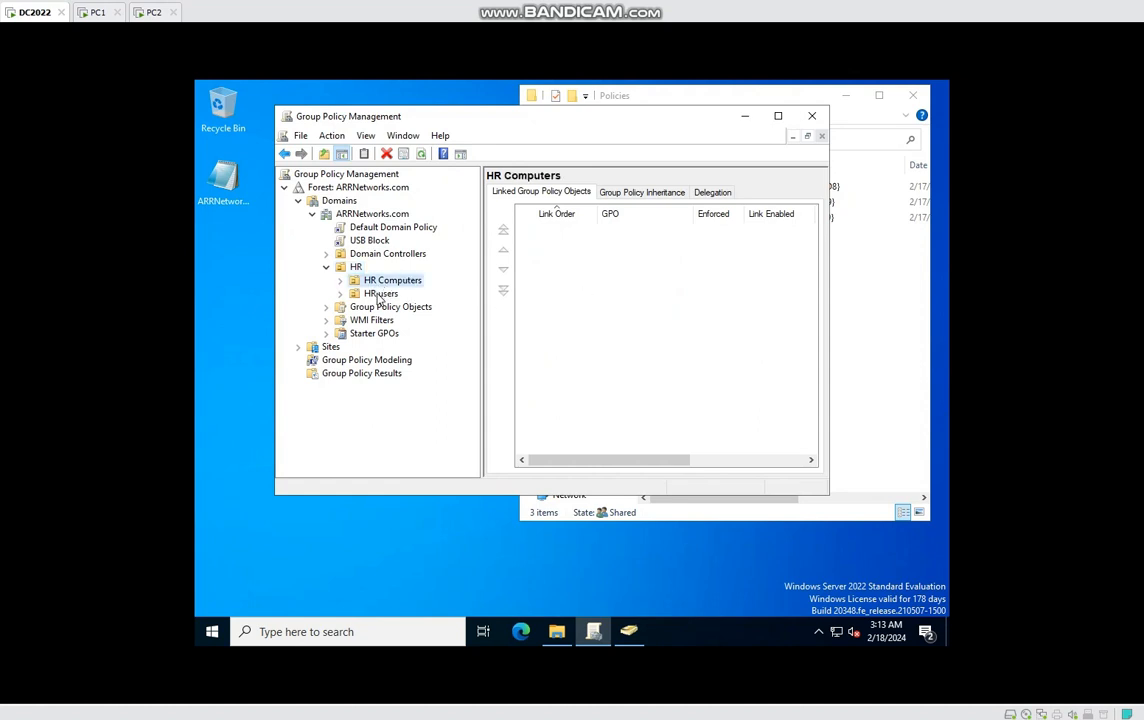
{"action": "left_click", "coordinate": [379, 294]}
{"action": "left_click", "coordinate": [392, 281]}
{"action": "left_click", "coordinate": [356, 267]}
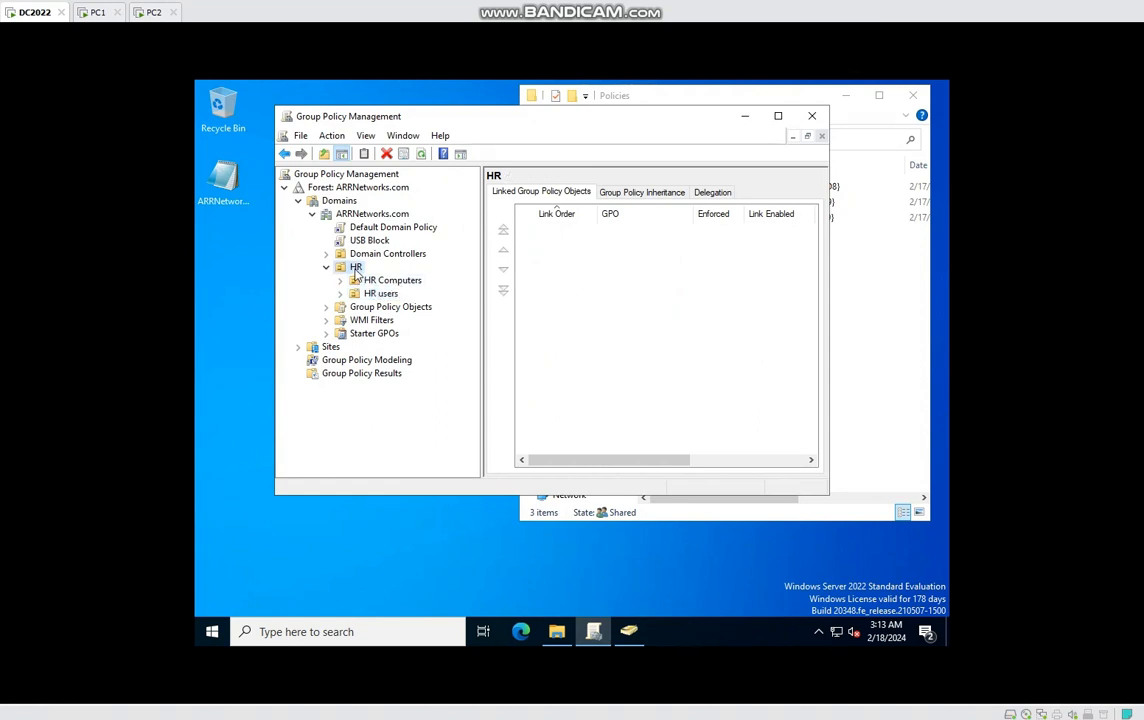
Create a Group Policy object named "control panel_block" and link it to the HR organizational unit.
{"action": "left_click_drag", "start_coordinate": [419, 119], "coordinate": [468, 103]}
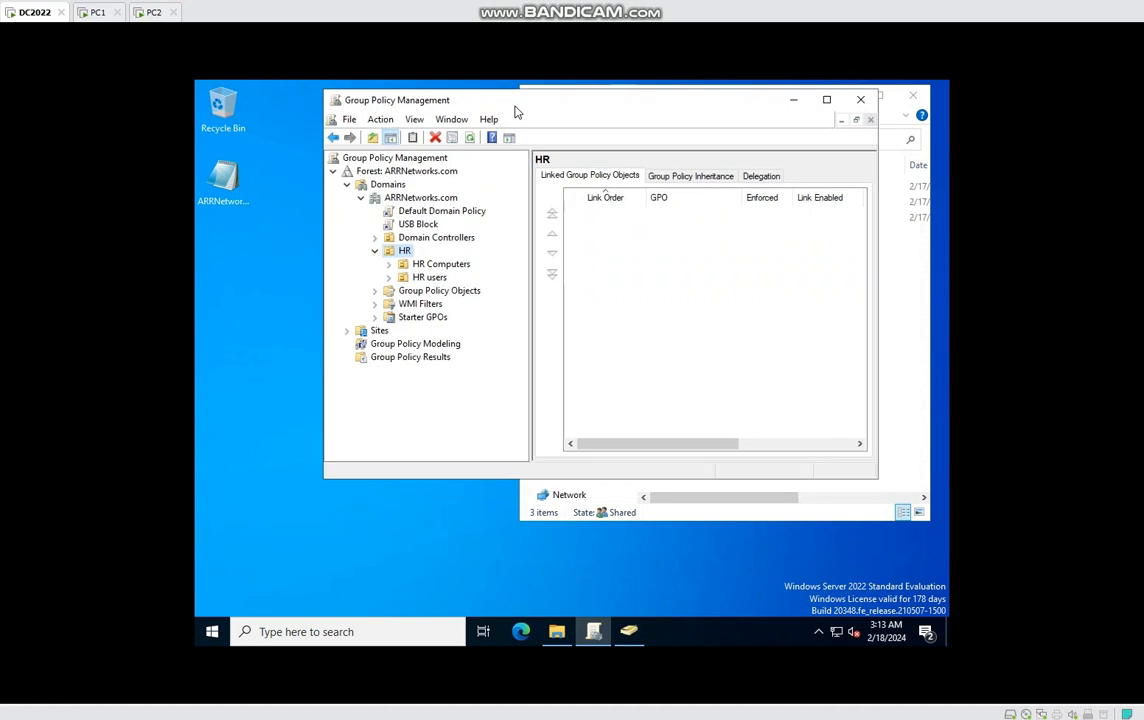
{"action": "right_click", "coordinate": [401, 255]}
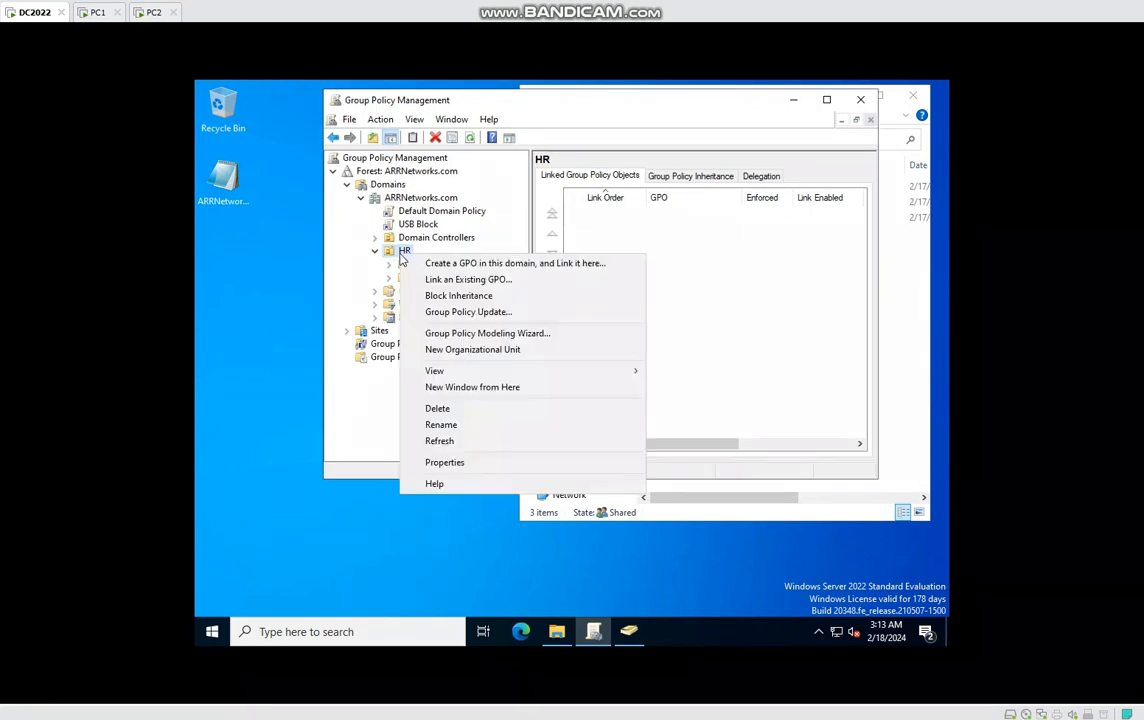
{"action": "left_click", "coordinate": [567, 264]}
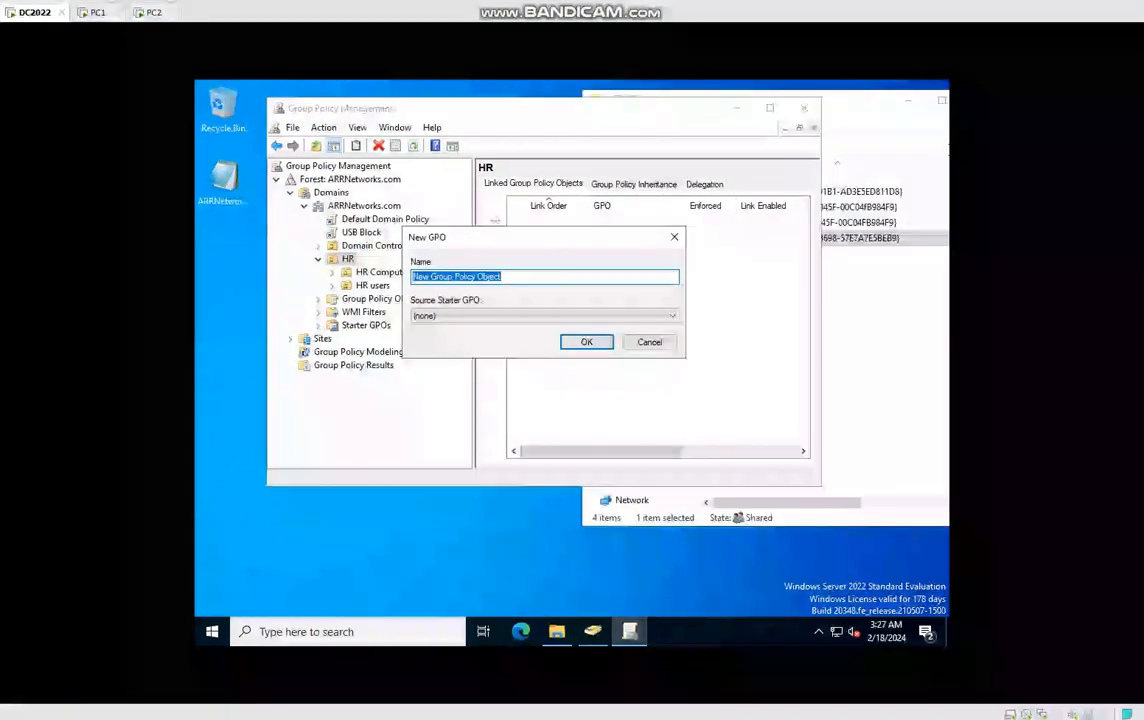
{"action": "left_click_drag", "start_coordinate": [521, 276], "coordinate": [377, 284]}
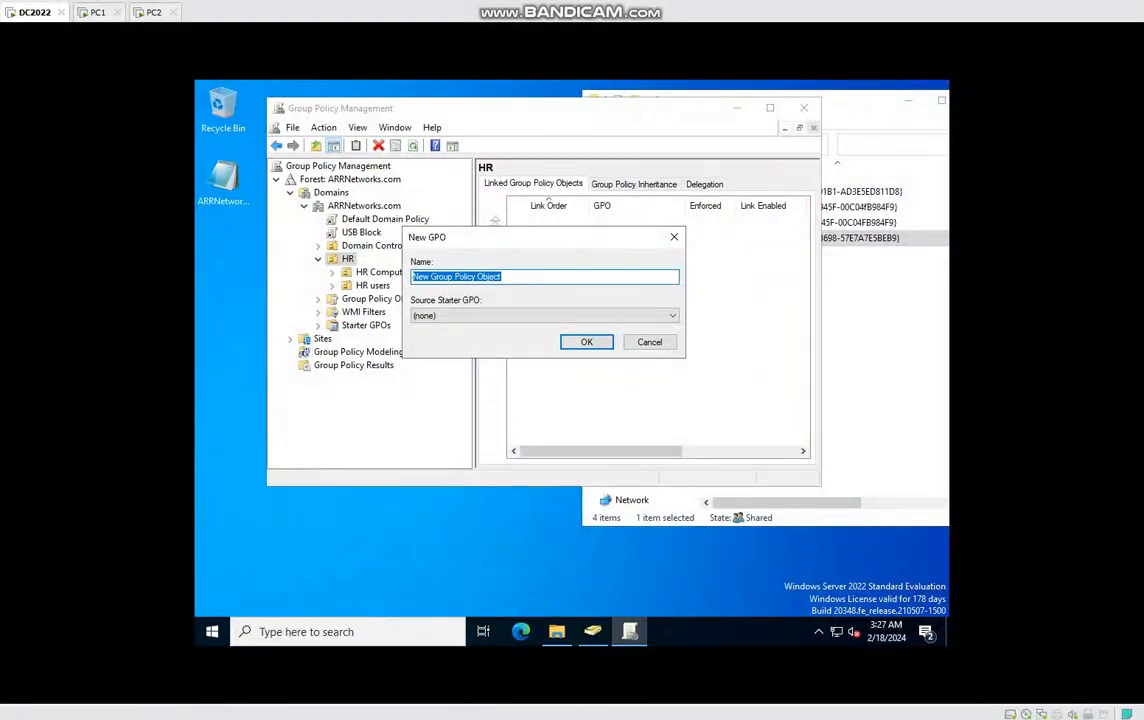
{"action": "type", "text": "control panel_"}
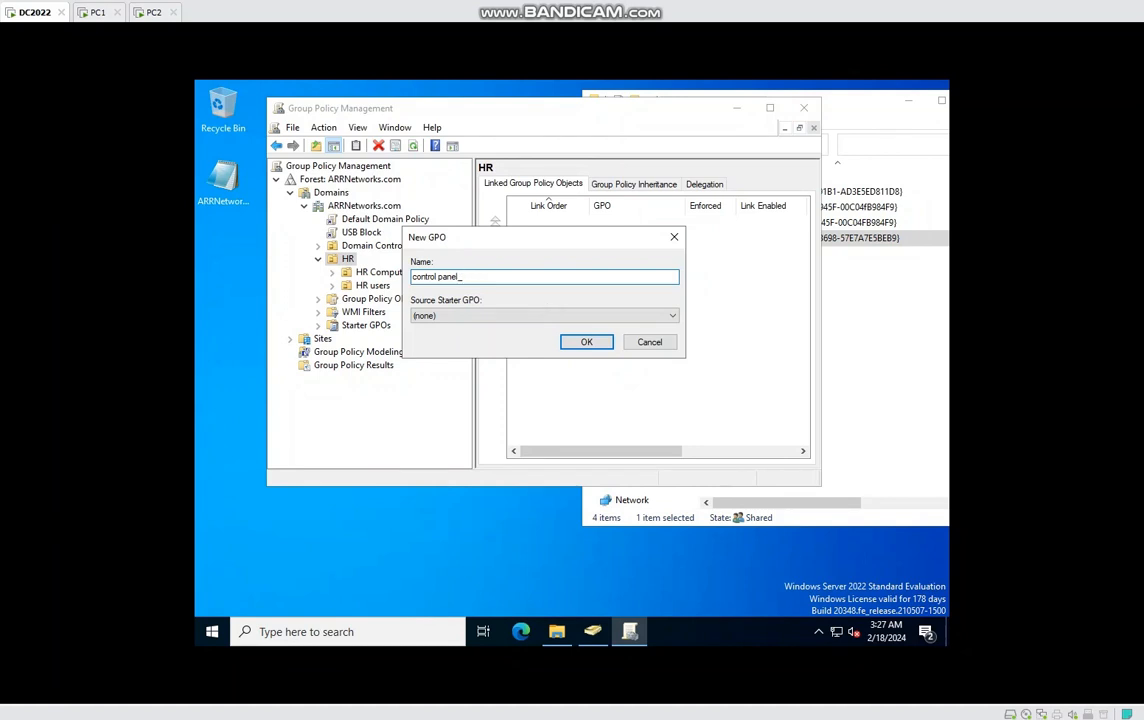
{"action": "type", "text": "ck"}
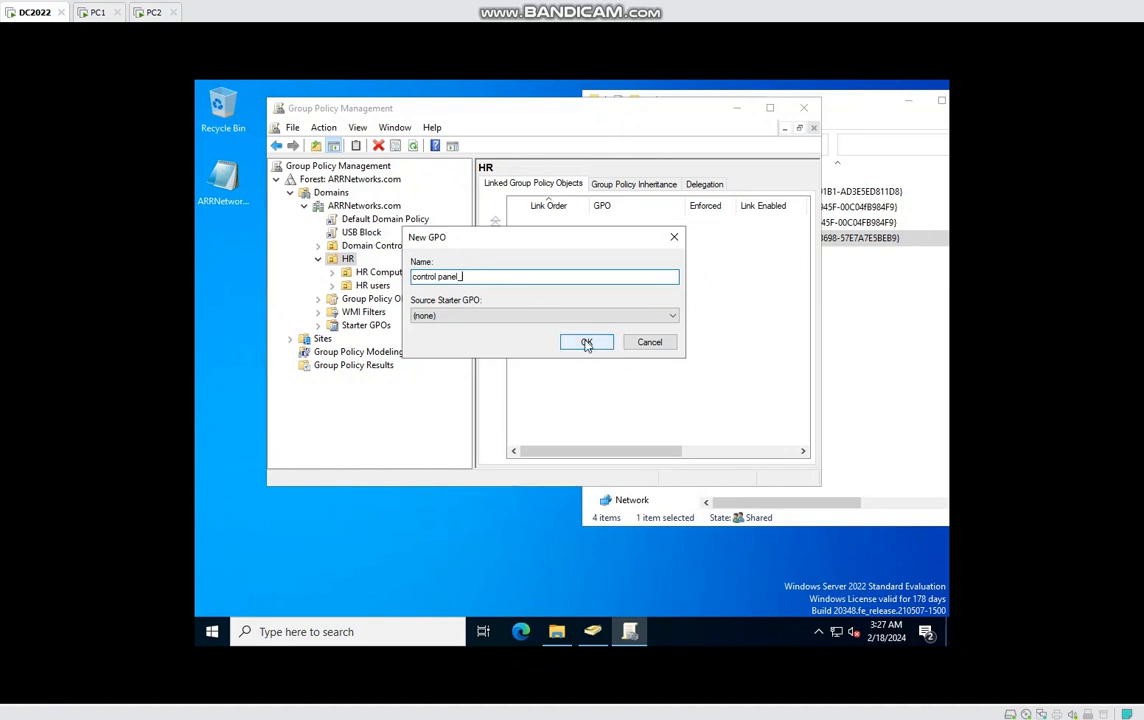
{"action": "type", "text": "lock"}
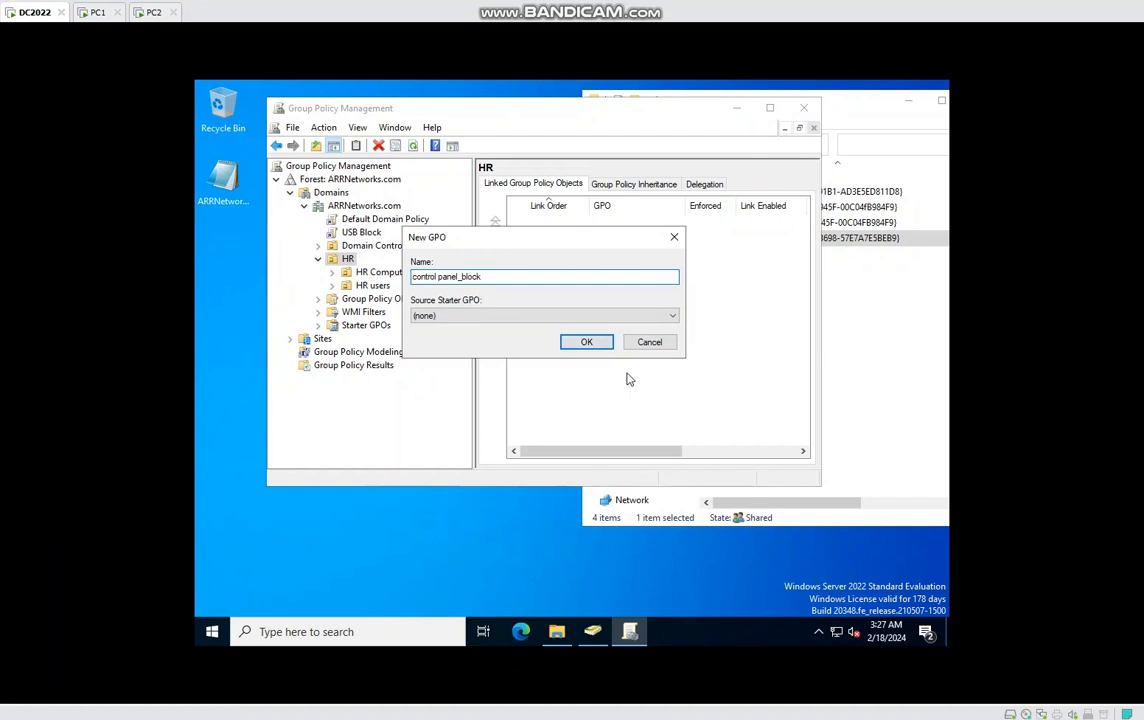
{"action": "left_click", "coordinate": [588, 342]}
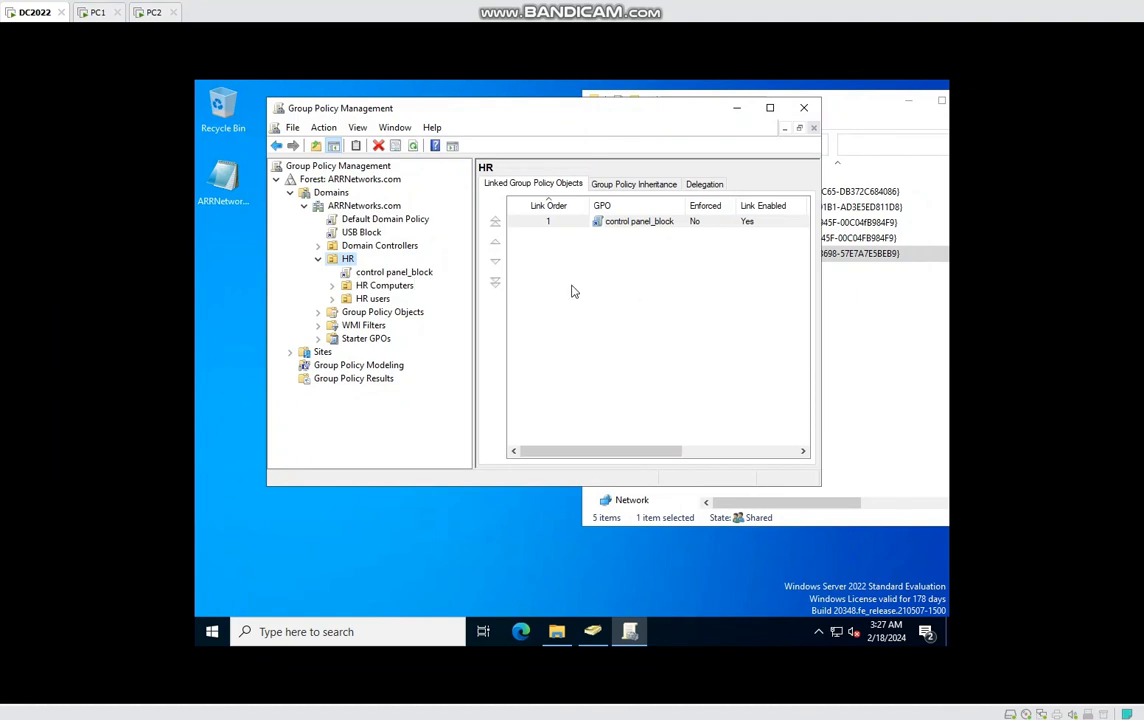
Show the details of the control panel_block policy and select the Policies folder matching its unique ID.
{"action": "left_click", "coordinate": [405, 272]}
{"action": "left_click", "coordinate": [646, 331]}
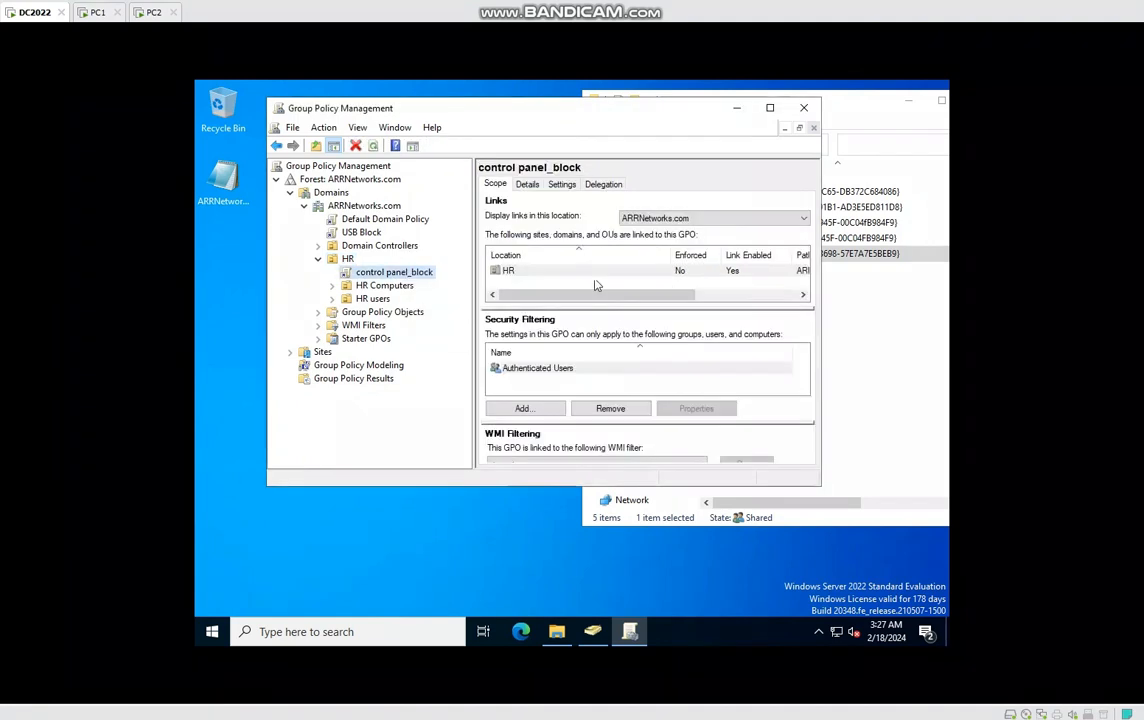
{"action": "left_click", "coordinate": [527, 184]}
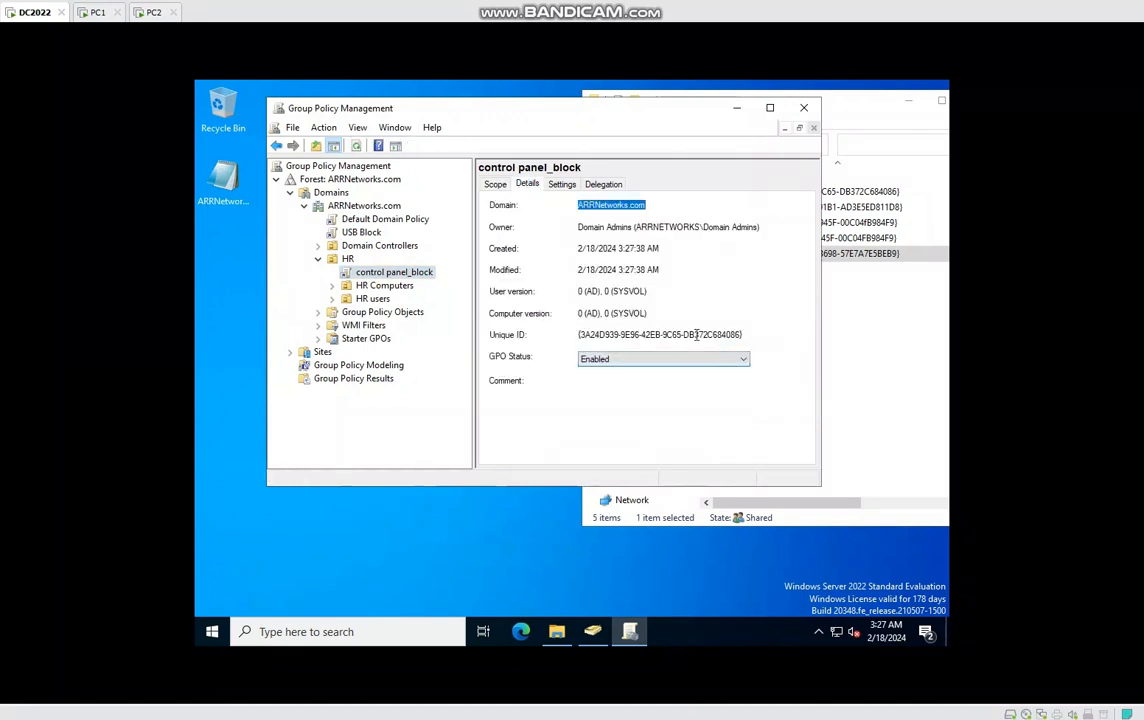
{"action": "left_click_drag", "start_coordinate": [687, 122], "coordinate": [599, 116]}
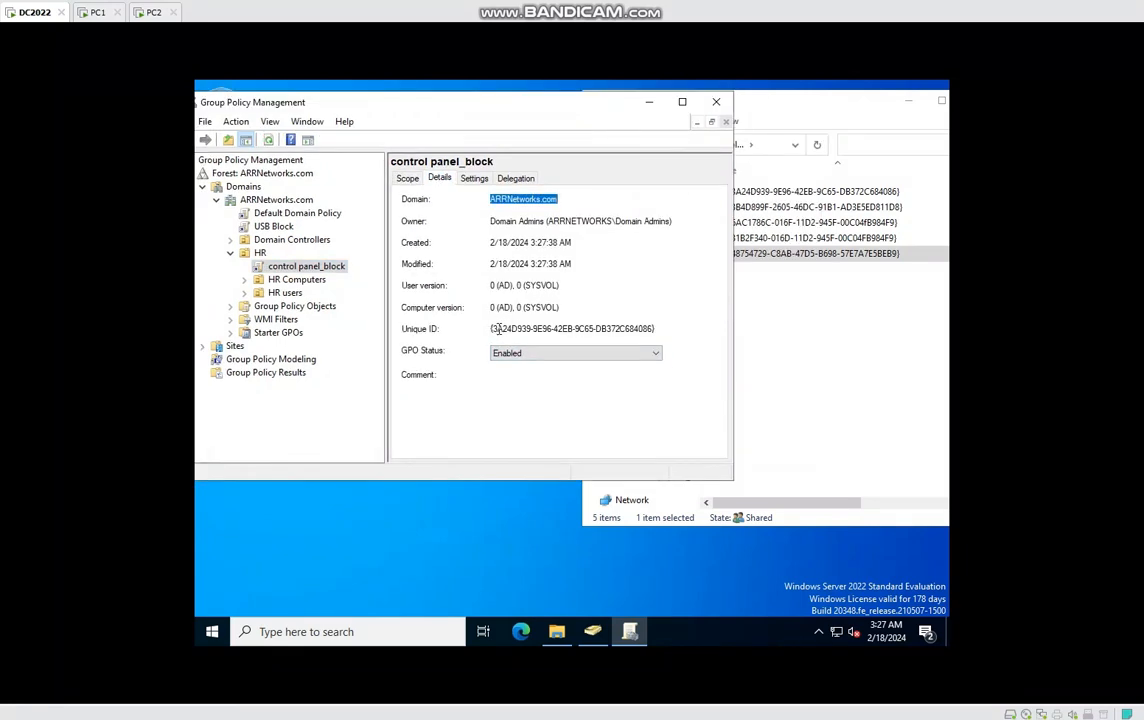
{"action": "left_click_drag", "start_coordinate": [497, 328], "coordinate": [652, 326]}
{"action": "left_click", "coordinate": [802, 324]}
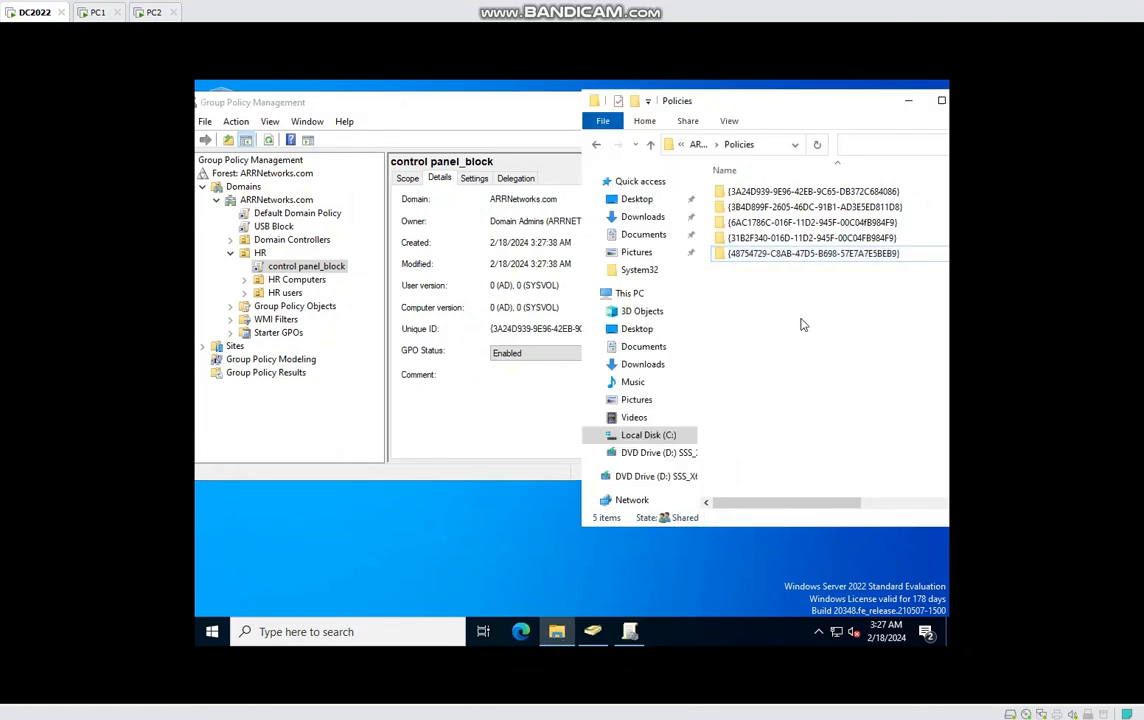
{"action": "left_click", "coordinate": [810, 192]}
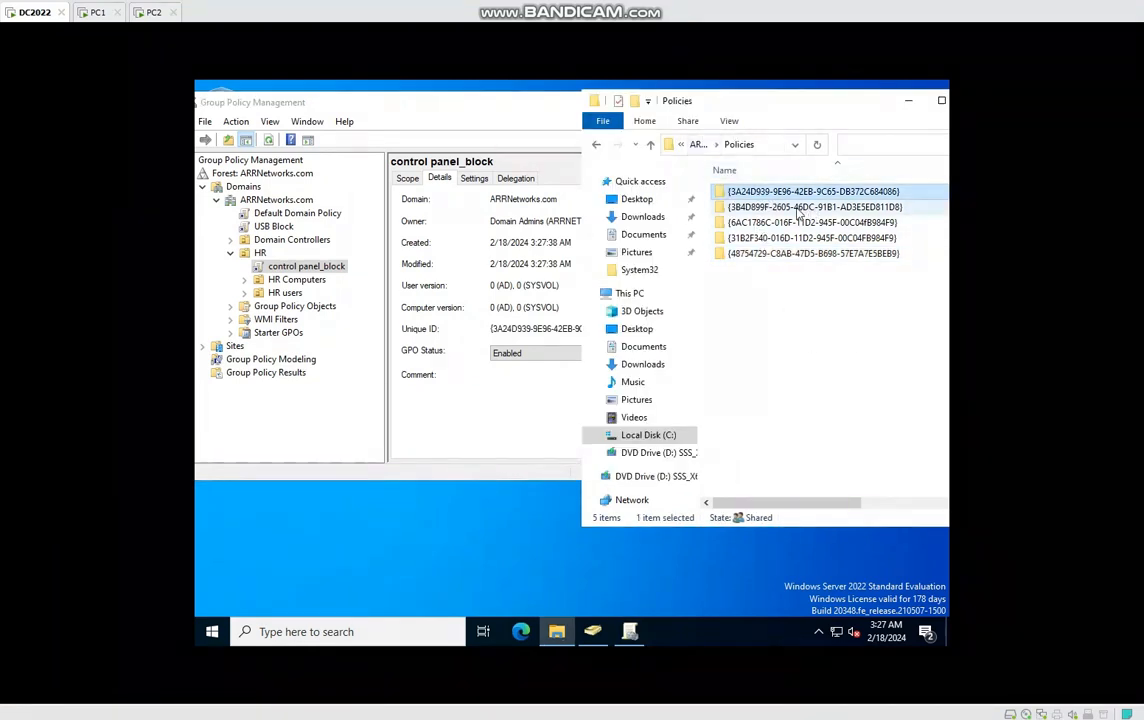
Rearrange the Group Policy Management window and close the Policies folder window.
{"action": "left_click", "coordinate": [478, 104]}
{"action": "left_click_drag", "start_coordinate": [478, 104], "coordinate": [423, 96]}
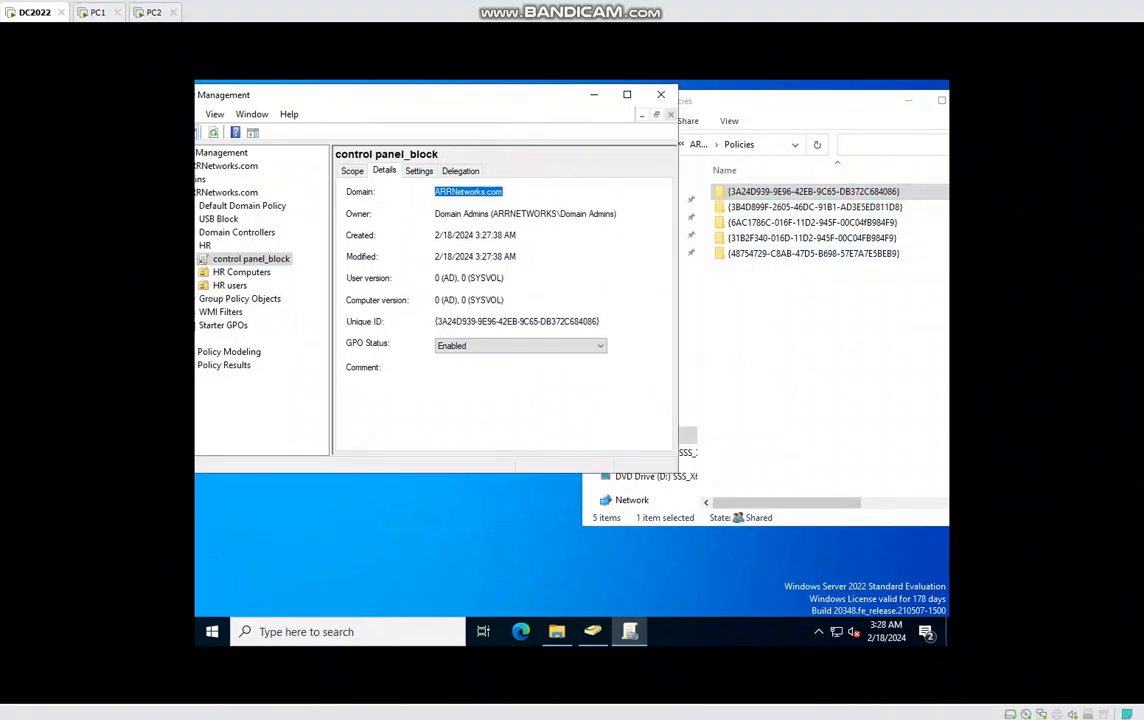
{"action": "left_click_drag", "start_coordinate": [307, 96], "coordinate": [449, 114]}
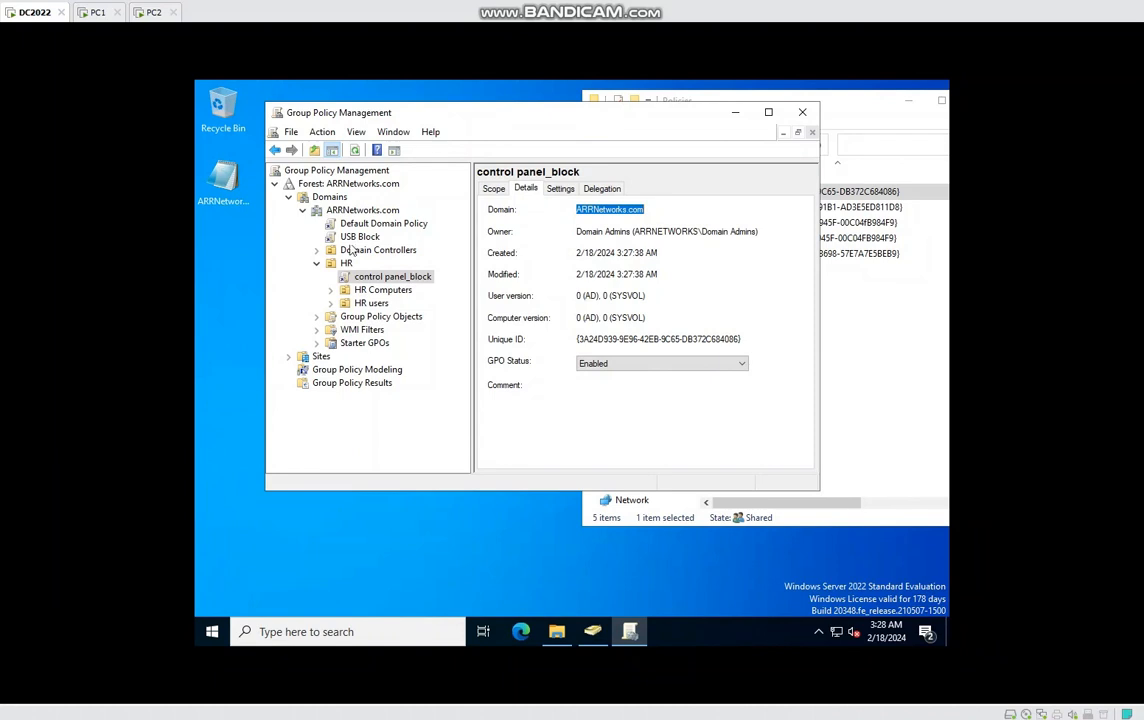
{"action": "left_click", "coordinate": [912, 330]}
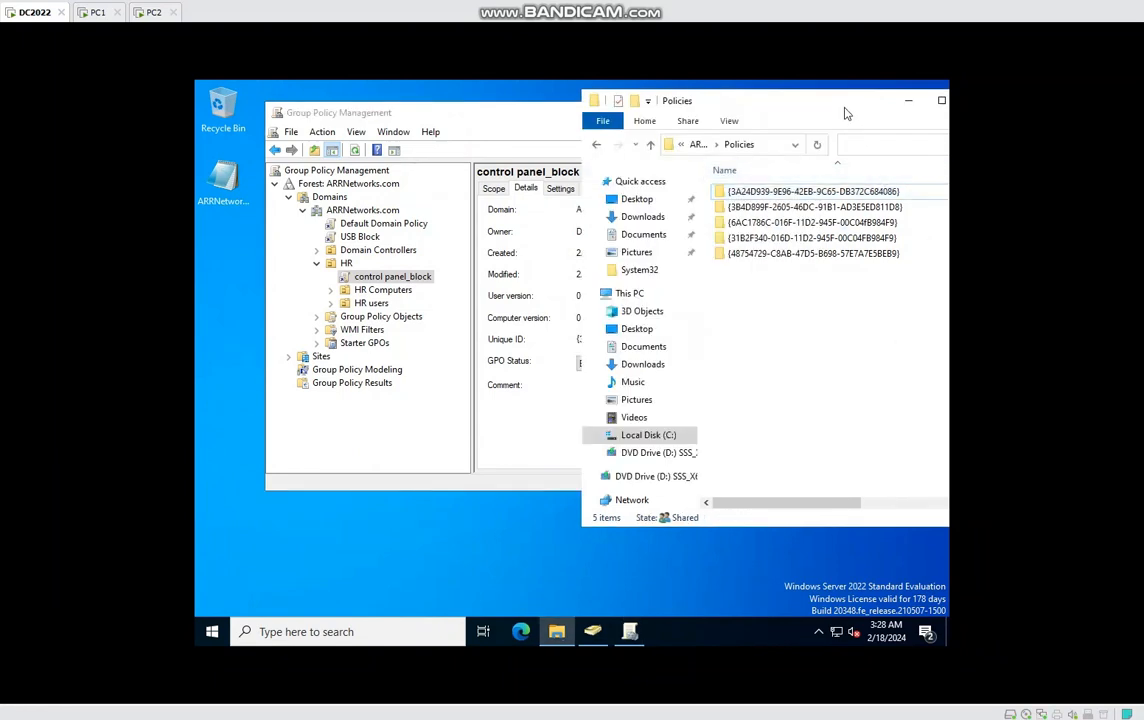
{"action": "left_click_drag", "start_coordinate": [845, 113], "coordinate": [748, 110]}
{"action": "left_click", "coordinate": [879, 97]}
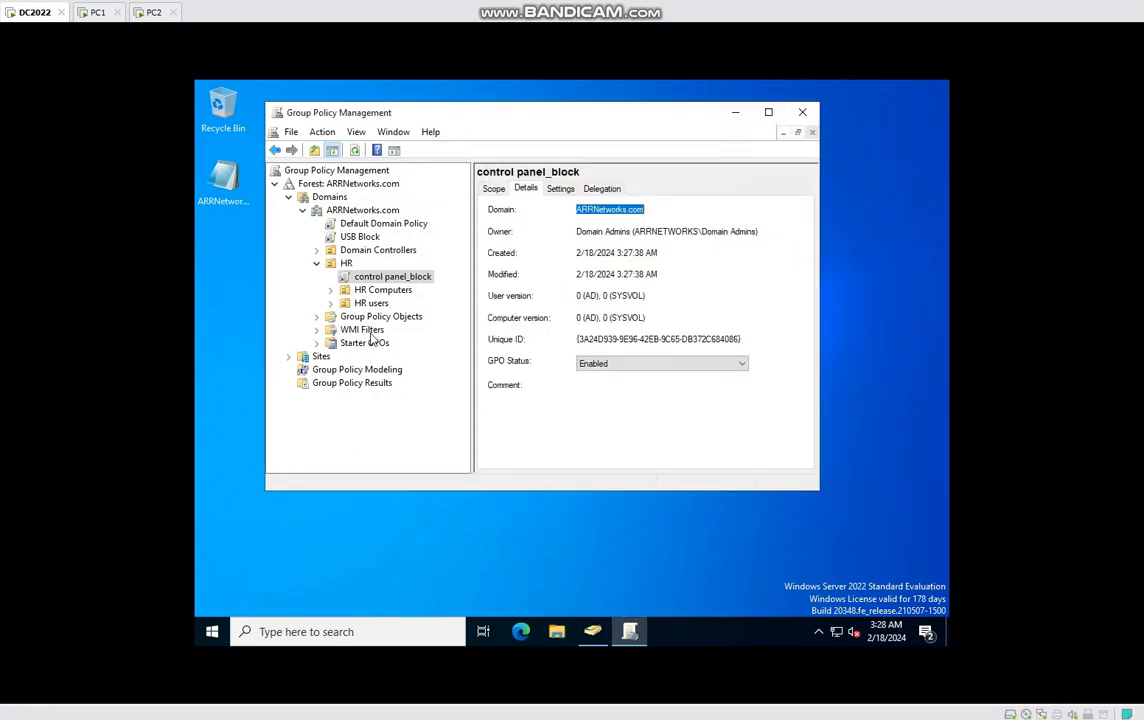
Open the control panel_block policy for editing and reposition the Group Policy Management Editor window.
{"action": "right_click", "coordinate": [377, 283]}
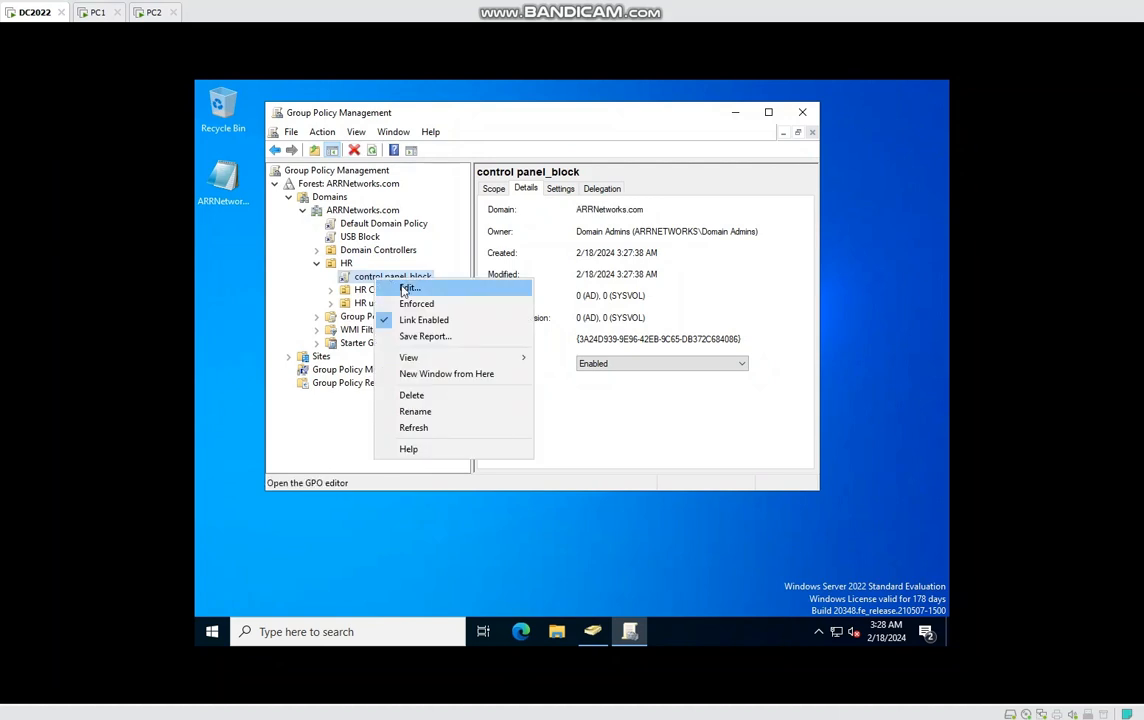
{"action": "left_click", "coordinate": [402, 289]}
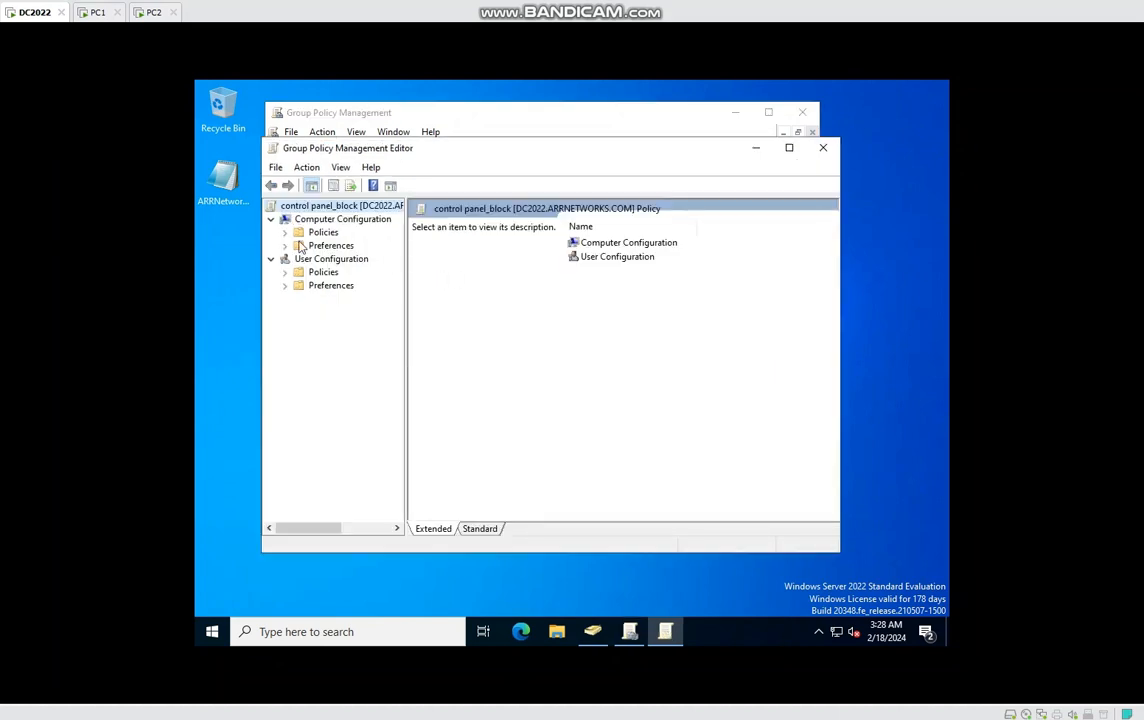
{"action": "left_click_drag", "start_coordinate": [402, 150], "coordinate": [500, 142]}
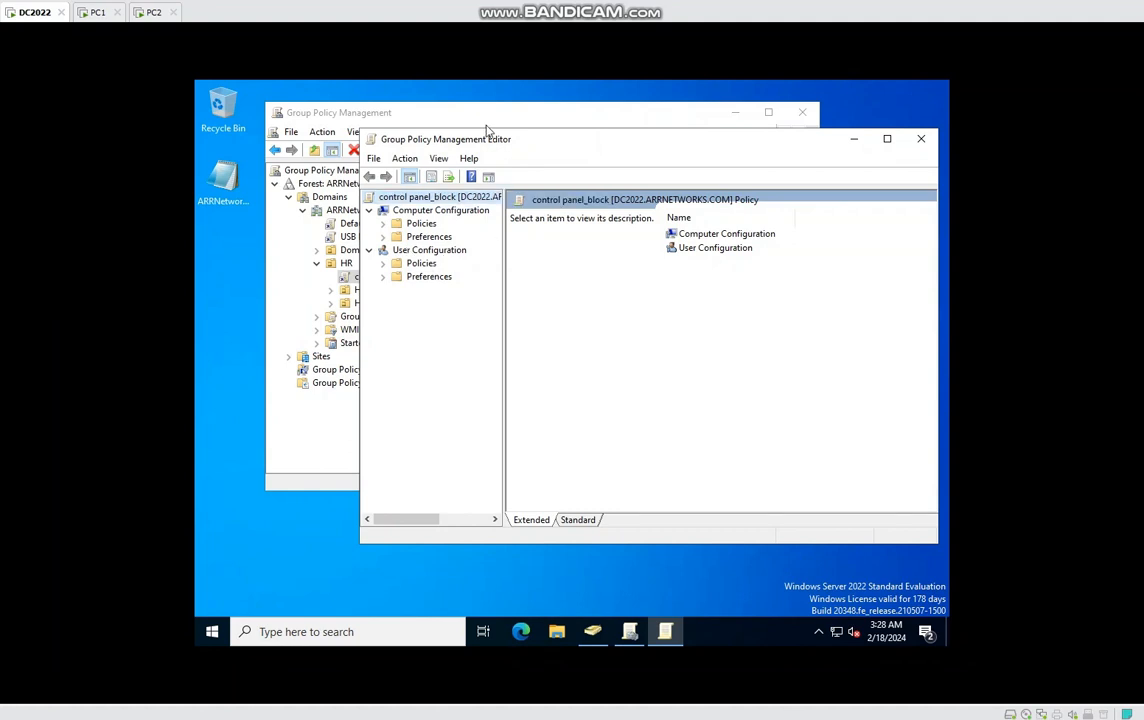
{"action": "left_click_drag", "start_coordinate": [493, 141], "coordinate": [540, 113]}
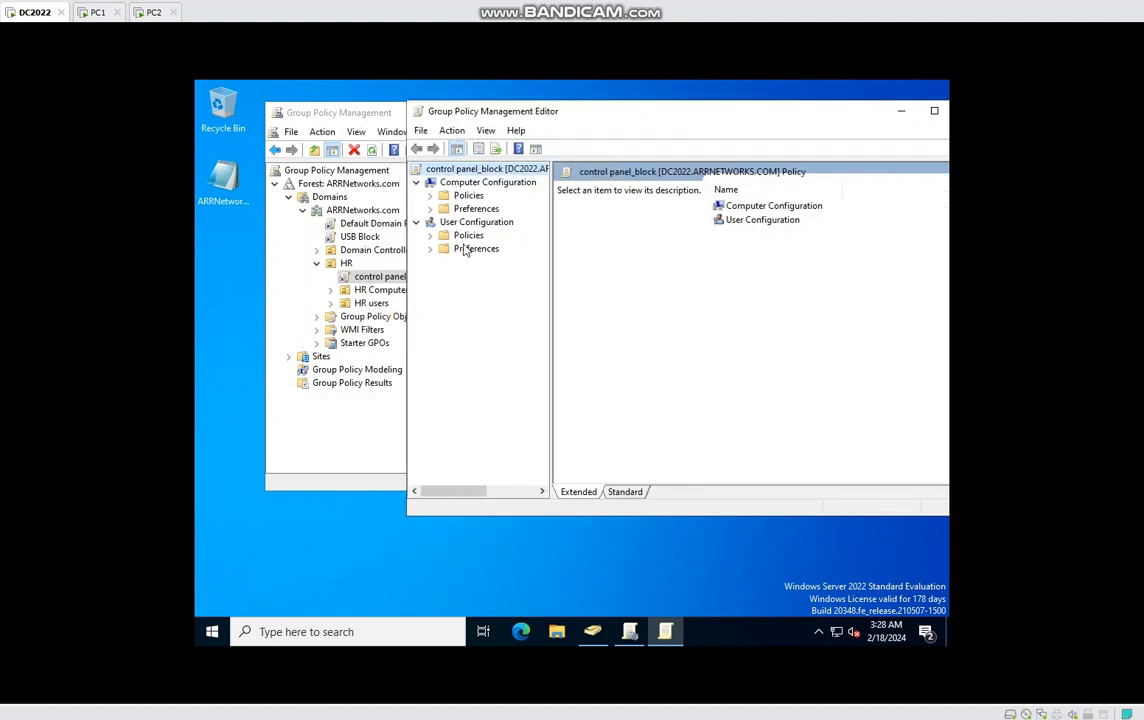
{"action": "left_click_drag", "start_coordinate": [552, 115], "coordinate": [447, 107]}
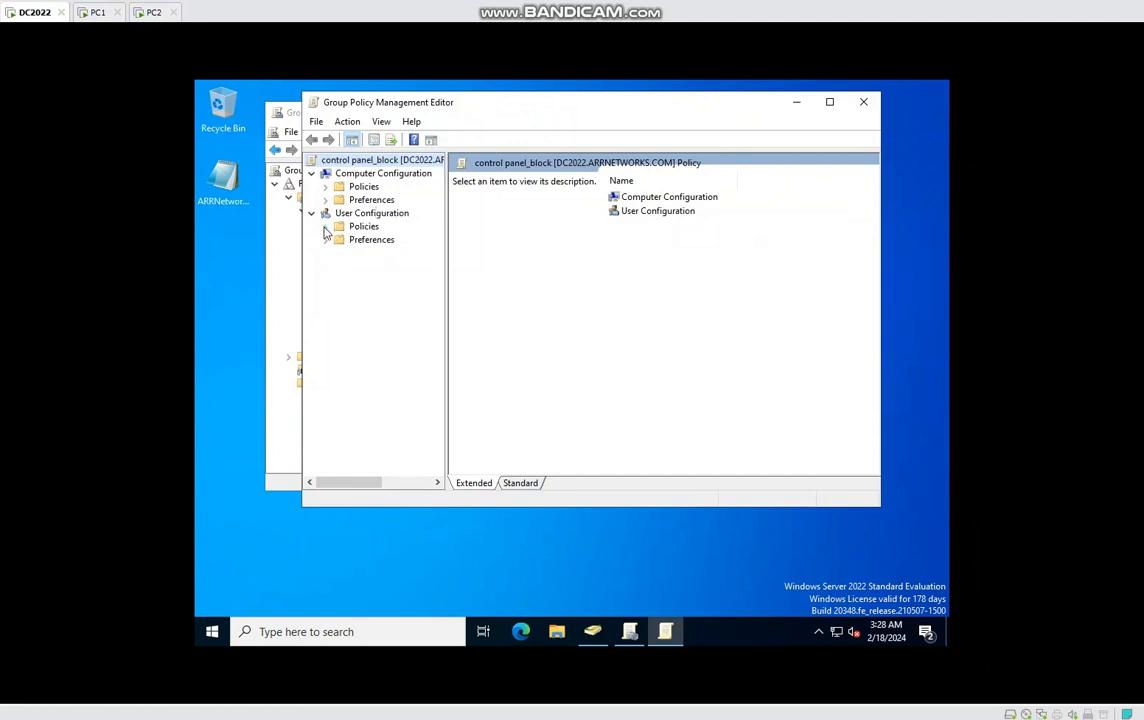
Browse the User Configuration administrative templates to Control Panel, maximize the editor, and select the Prohibit access to Control Panel and PC settings policy.
{"action": "left_click", "coordinate": [325, 228]}
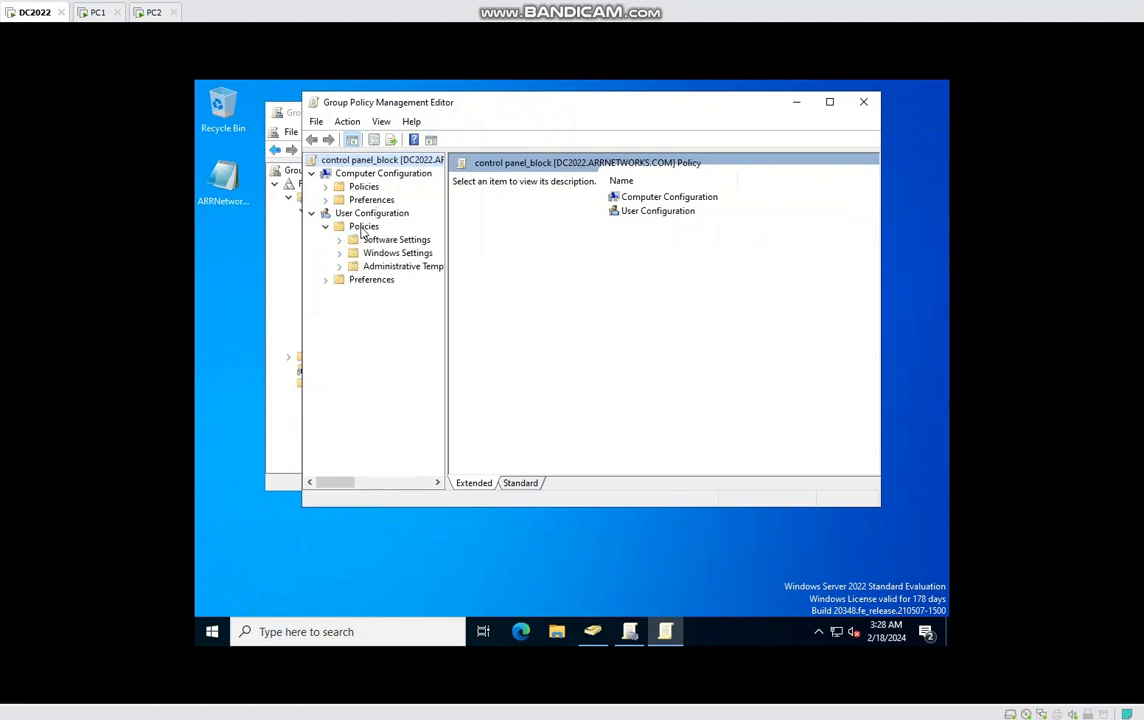
{"action": "left_click", "coordinate": [339, 266]}
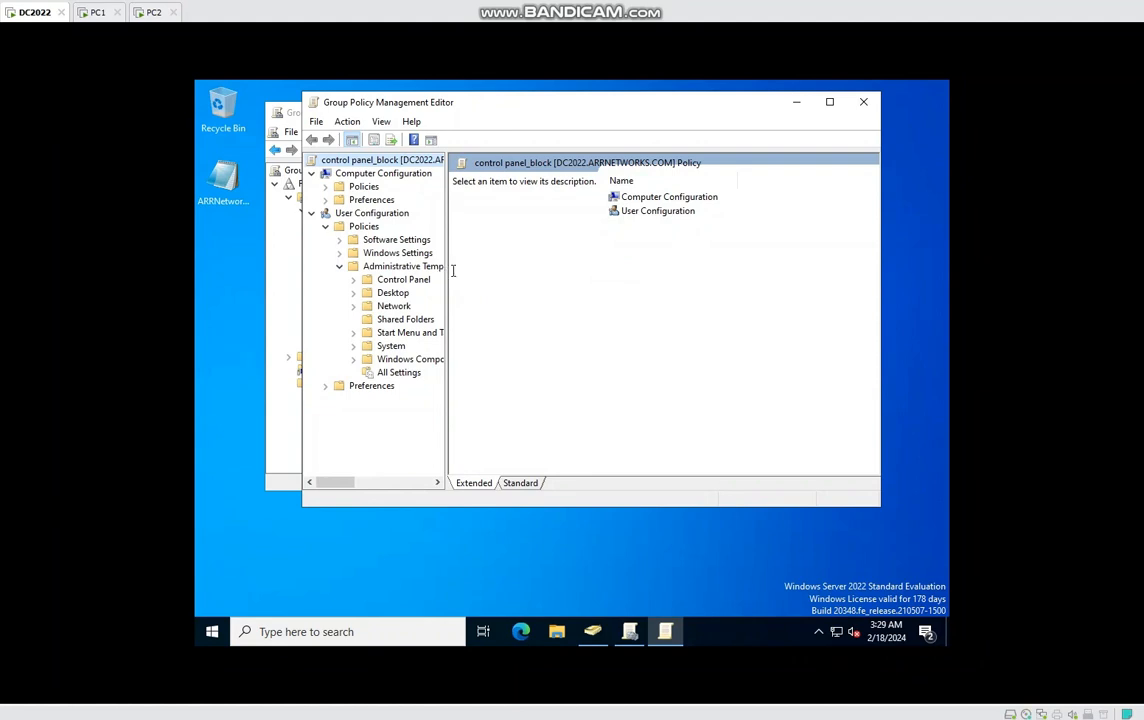
{"action": "left_click_drag", "start_coordinate": [447, 277], "coordinate": [549, 278]}
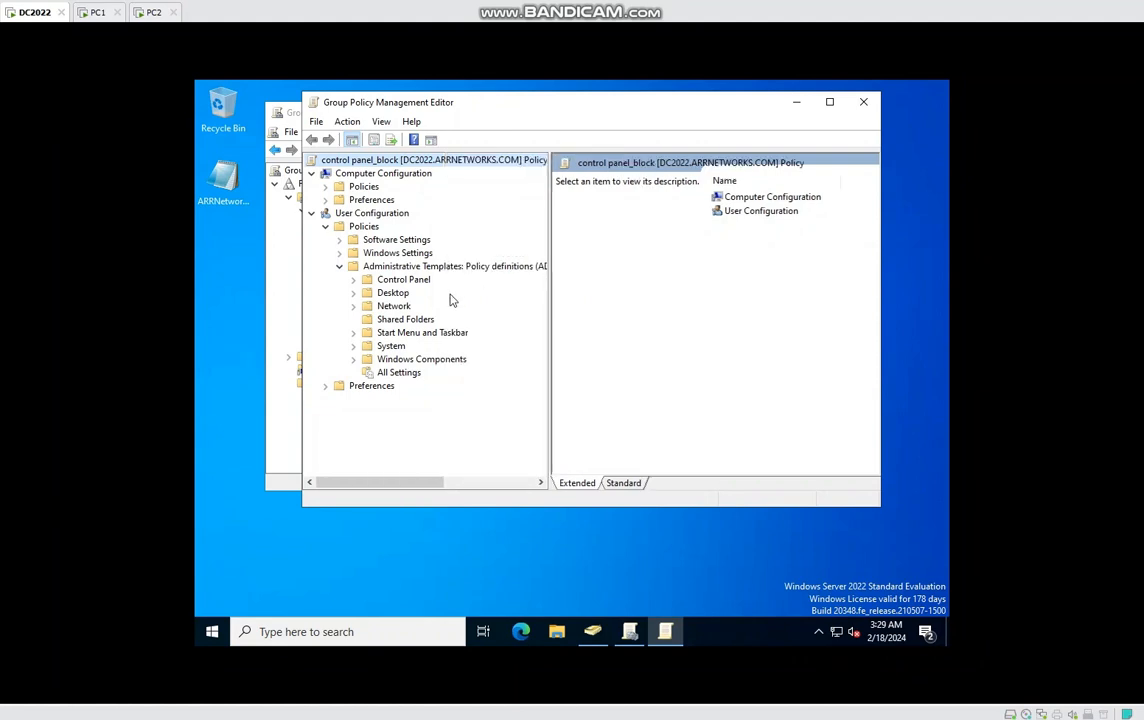
{"action": "left_click", "coordinate": [386, 280]}
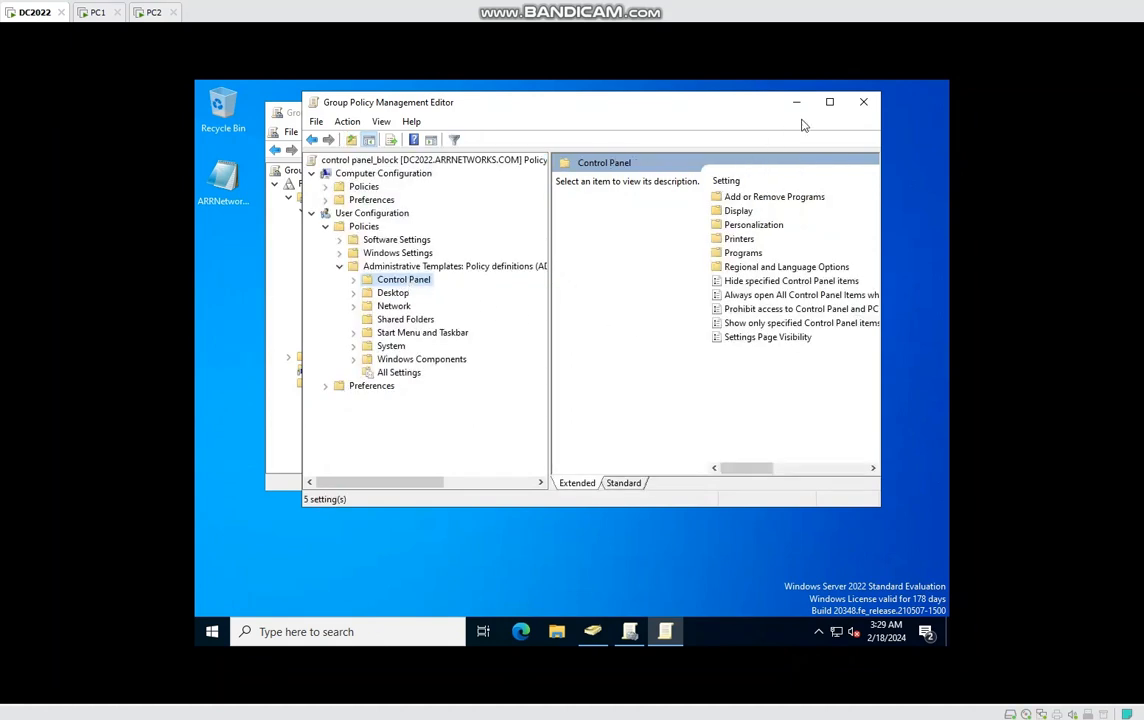
{"action": "left_click", "coordinate": [829, 101]}
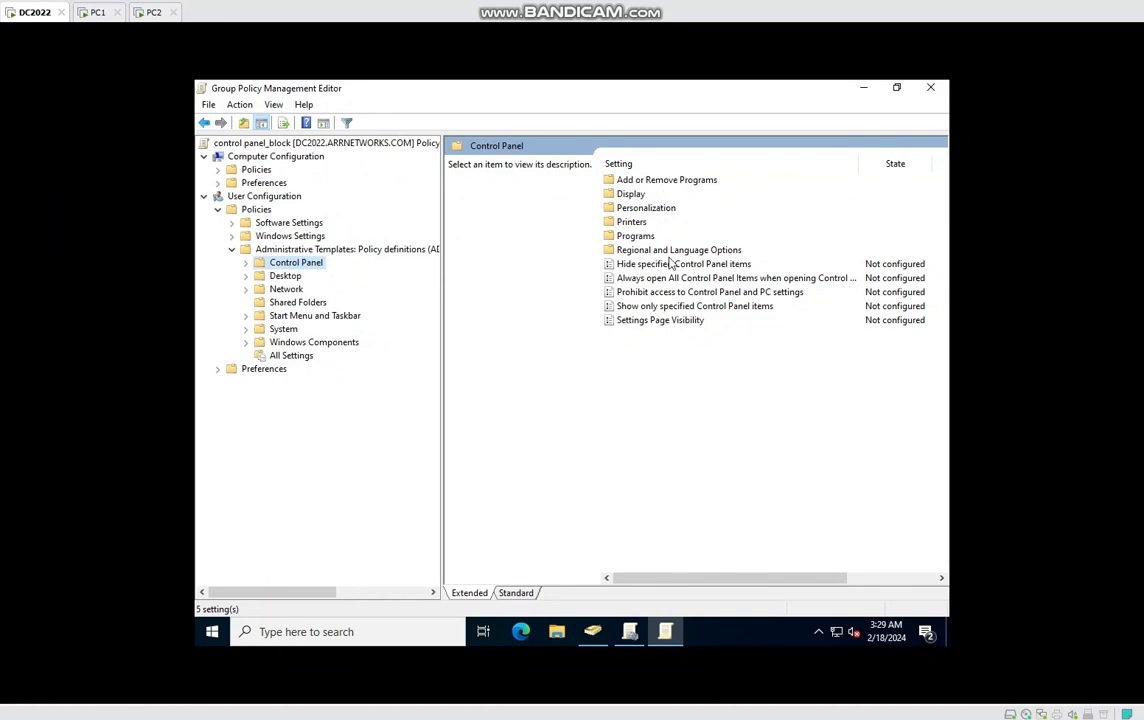
{"action": "left_click", "coordinate": [671, 264]}
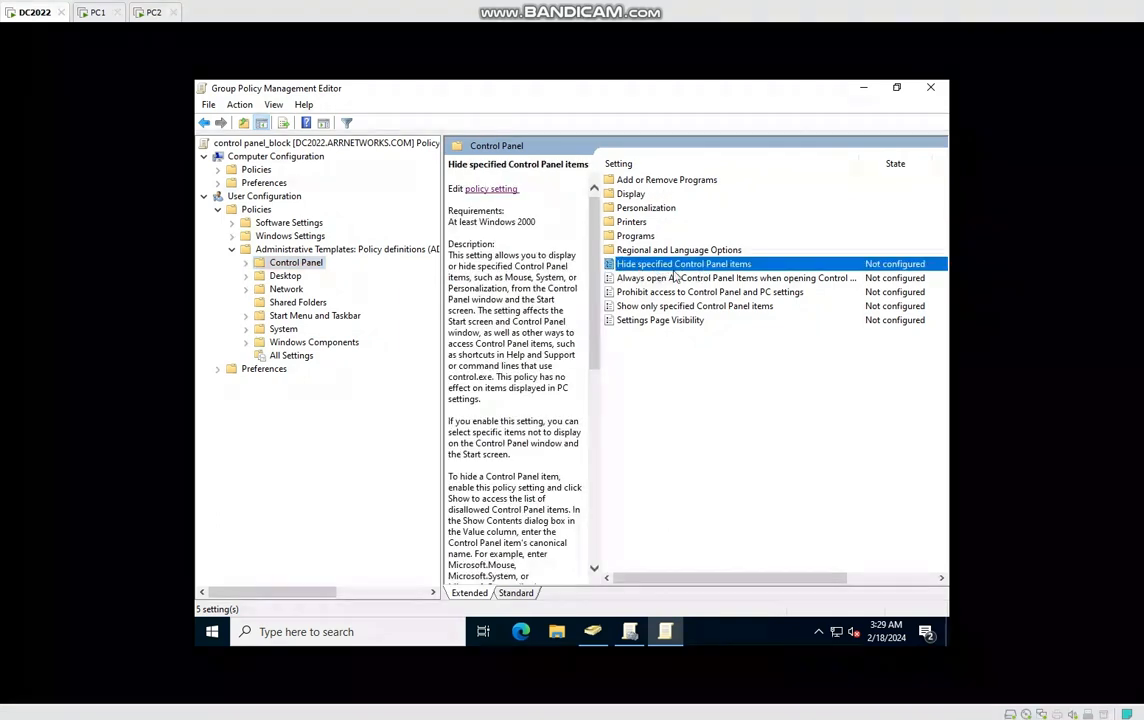
{"action": "left_click", "coordinate": [667, 292]}
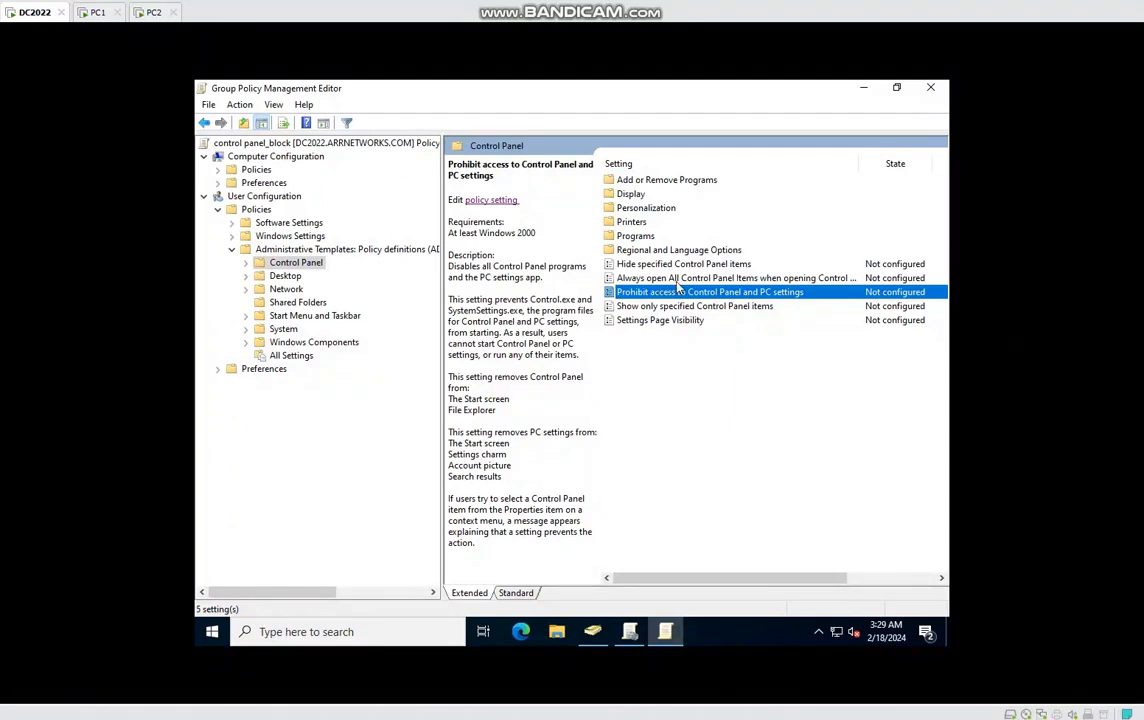
Switch to the PC1 machine and sign in to the displayed domain account with its password.
{"action": "left_click", "coordinate": [98, 13]}
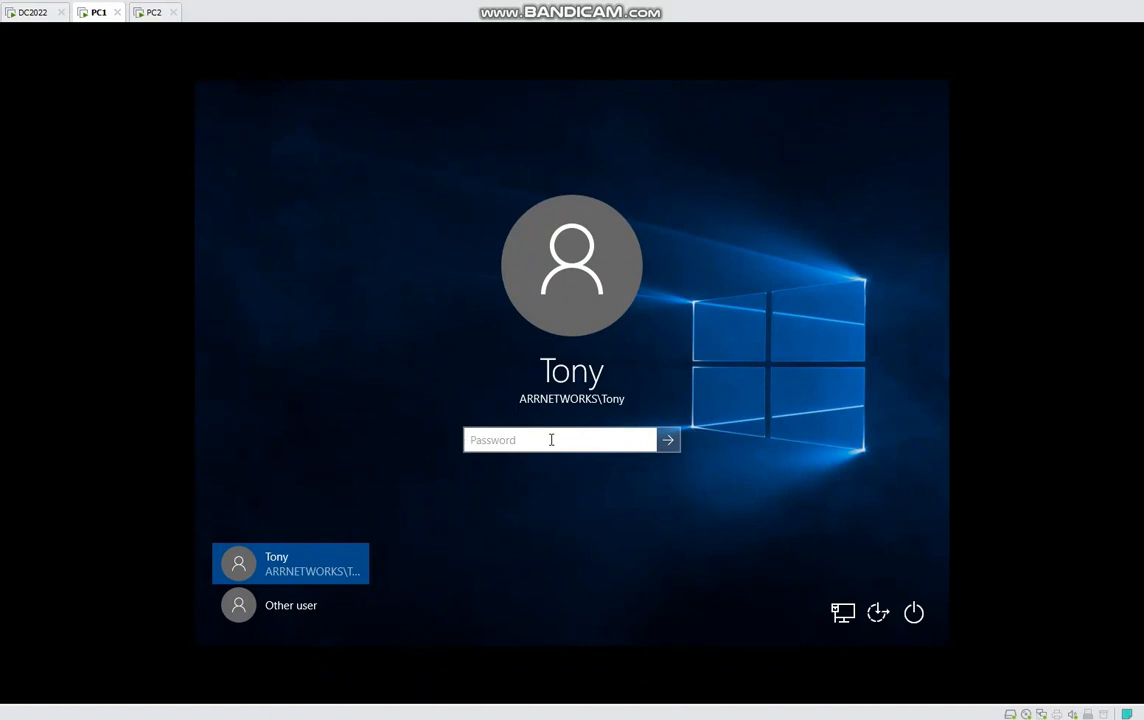
{"action": "type", "text": "P•••••••"}
{"action": "key", "text": "Return"}
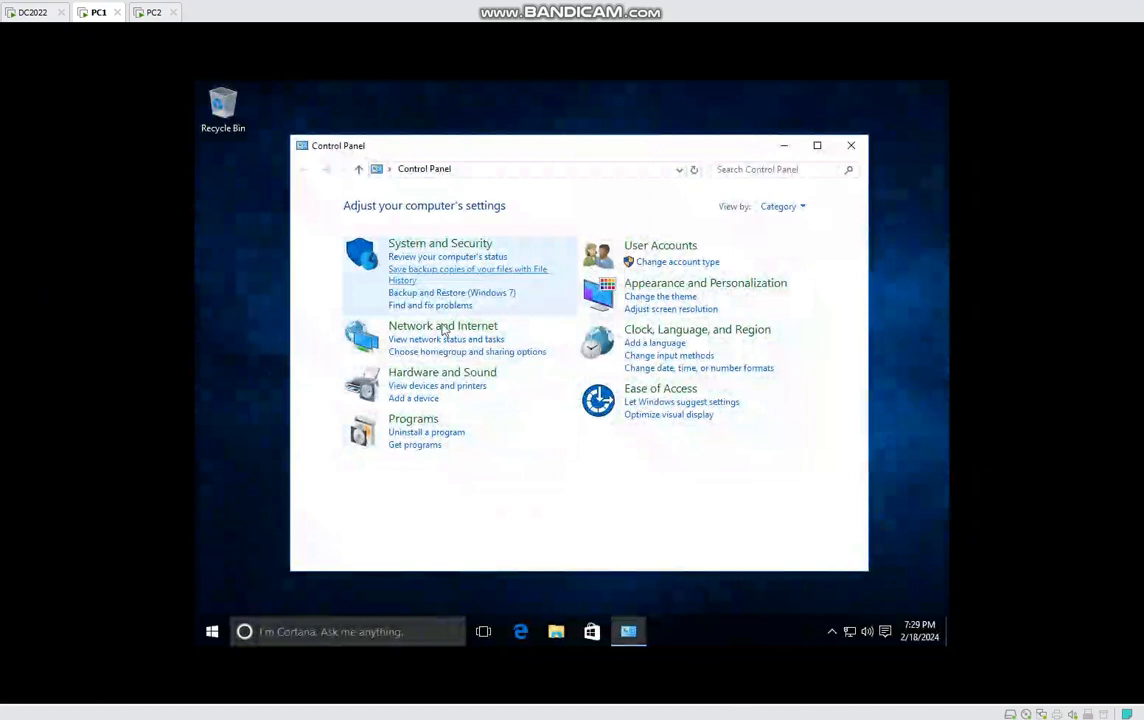
Close Control Panel on PC1, search for "control panel", and open it again to test access.
{"action": "left_click", "coordinate": [851, 145]}
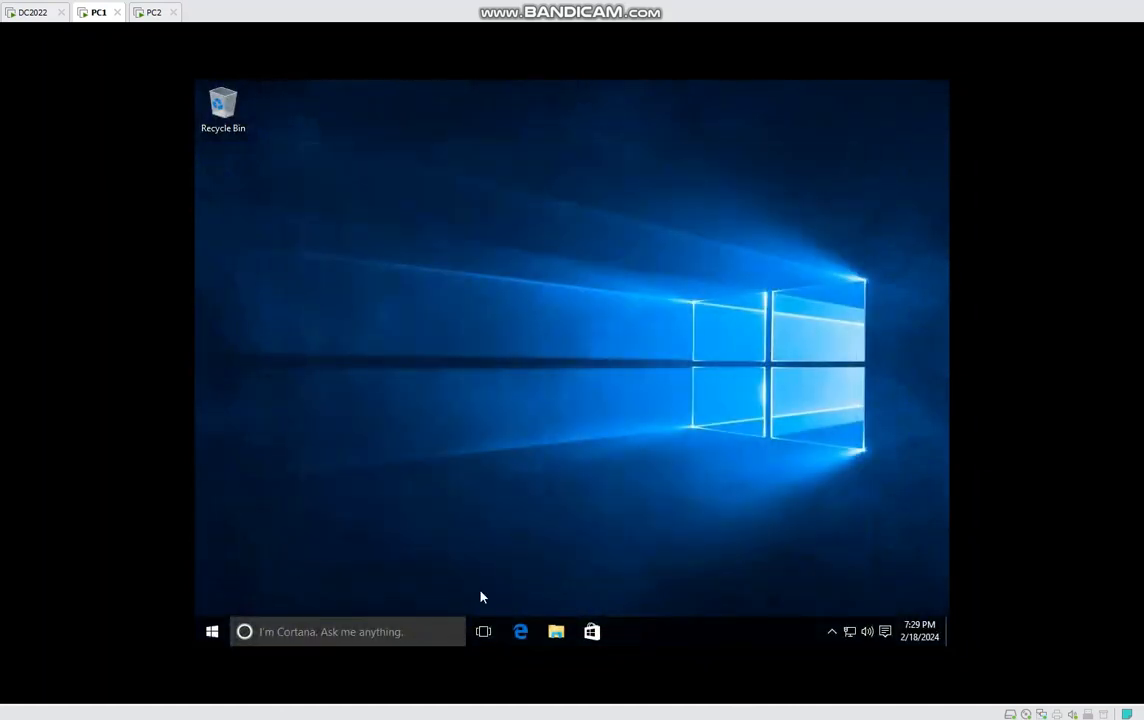
{"action": "left_click", "coordinate": [285, 640]}
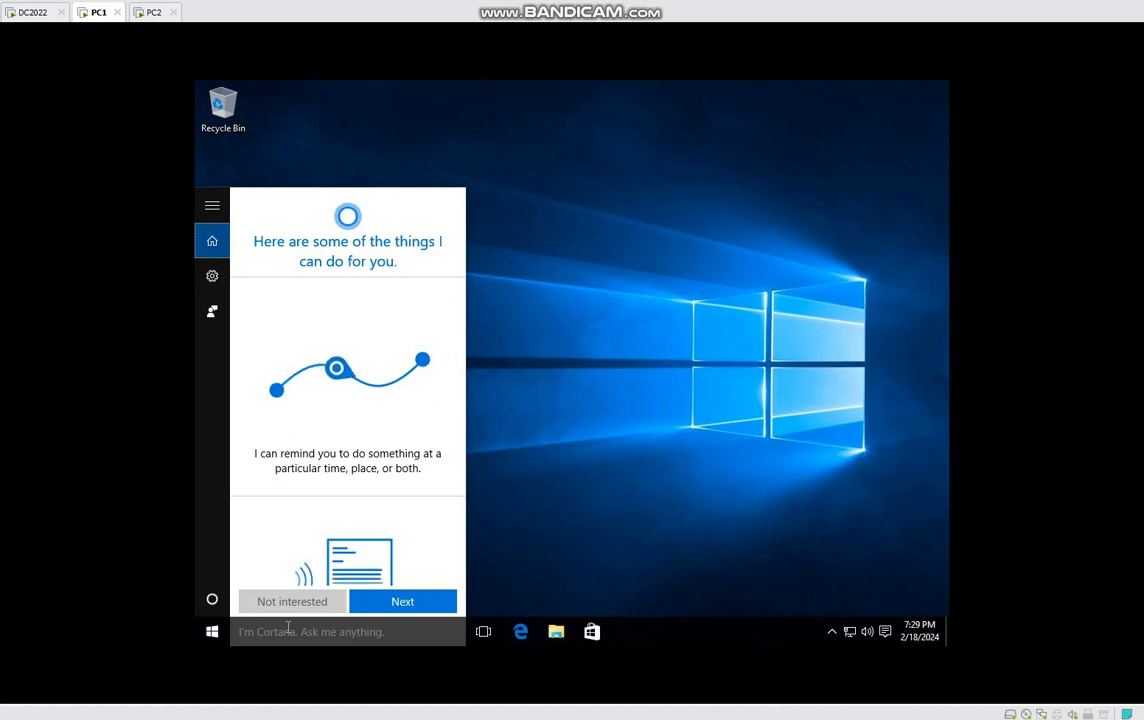
{"action": "left_click", "coordinate": [213, 636]}
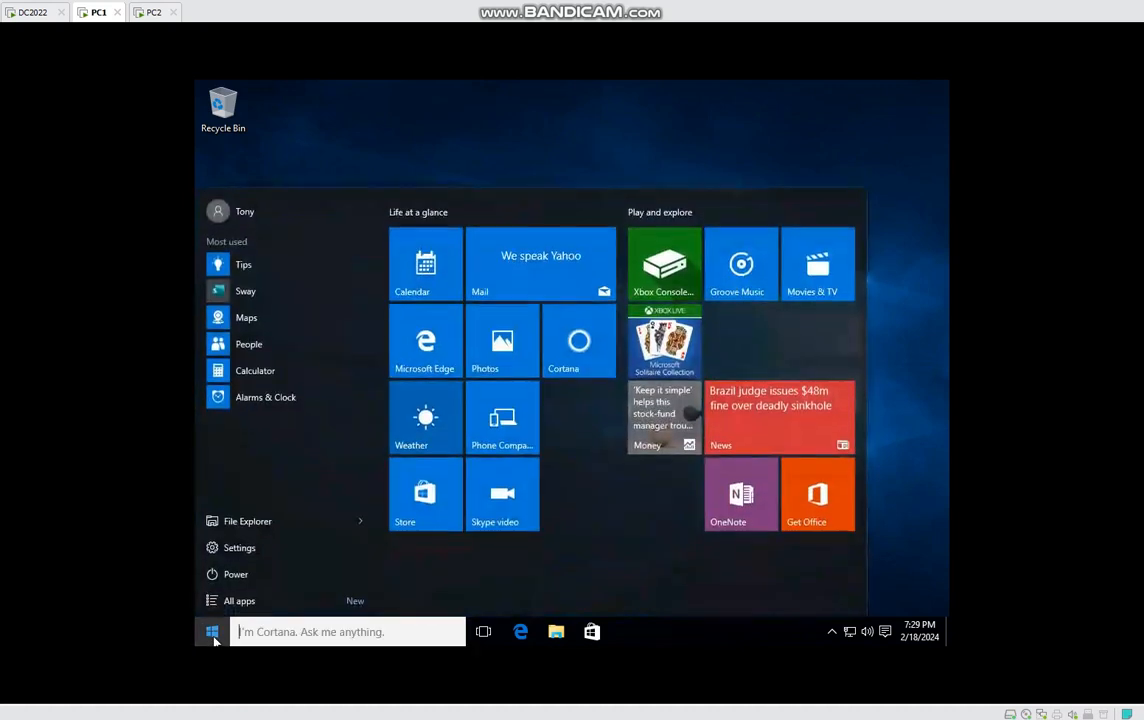
{"action": "type", "text": "control "}
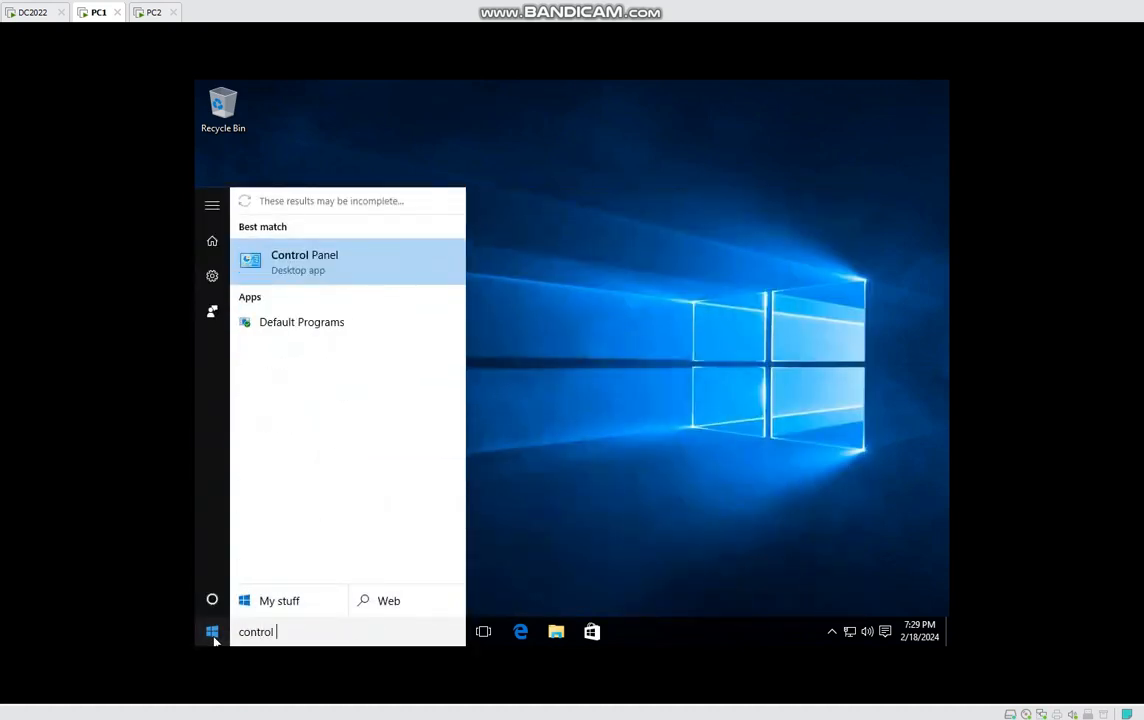
{"action": "type", "text": "panel"}
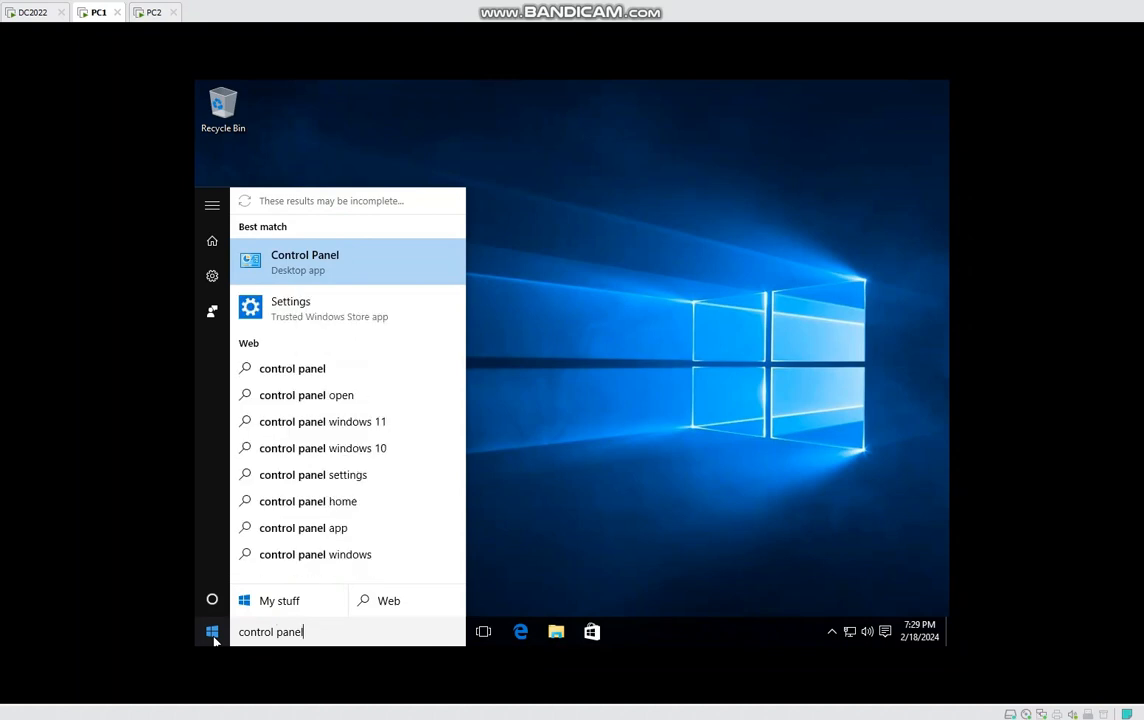
{"action": "key", "text": "Return"}
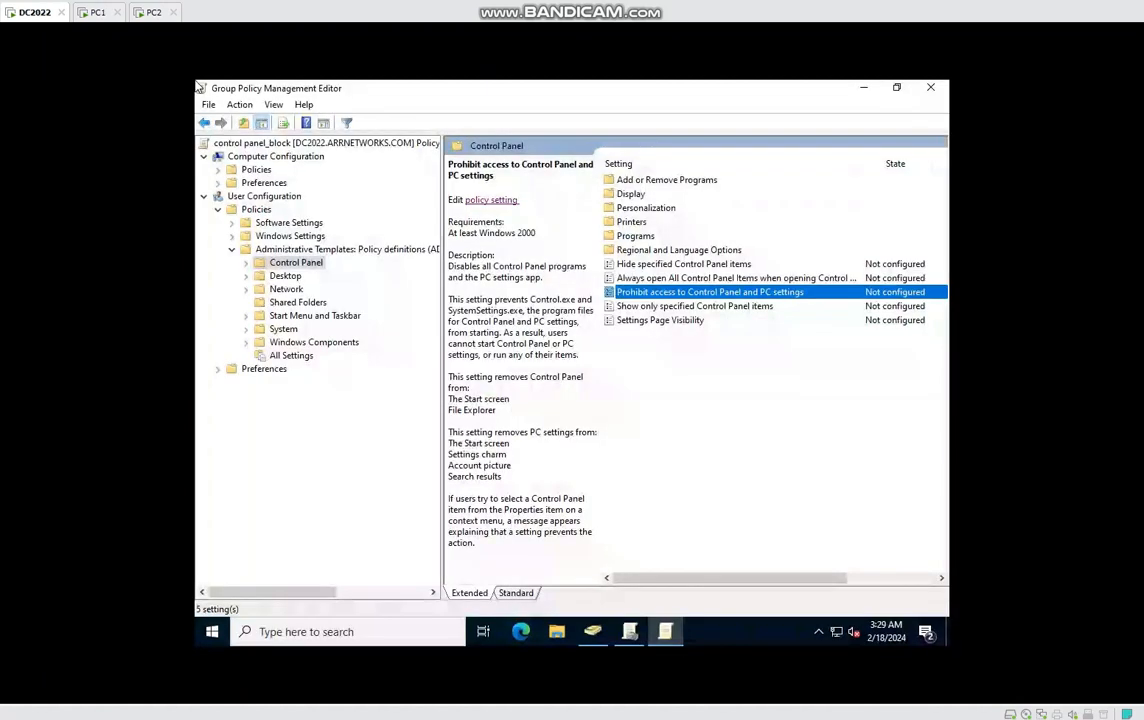
Review the Hide specified Control Panel items policy on DC2022, check Control Panel on PC1, and return to DC2022.
{"action": "left_click", "coordinate": [720, 264]}
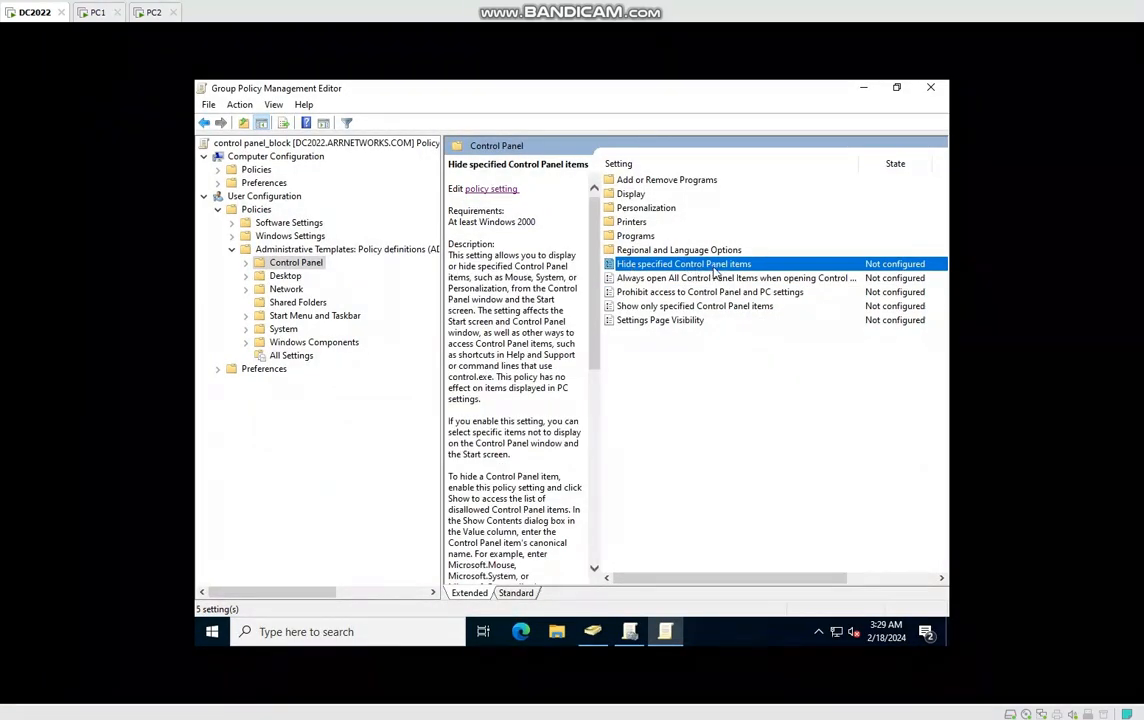
{"action": "left_click", "coordinate": [98, 12]}
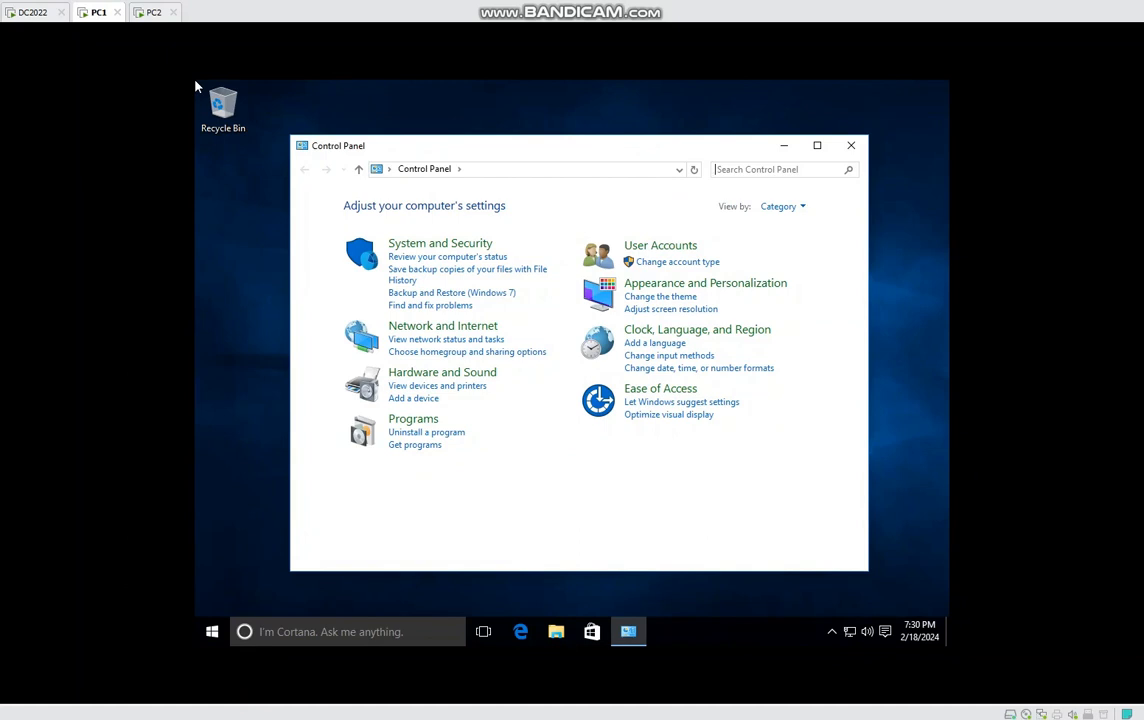
{"action": "left_click", "coordinate": [33, 12]}
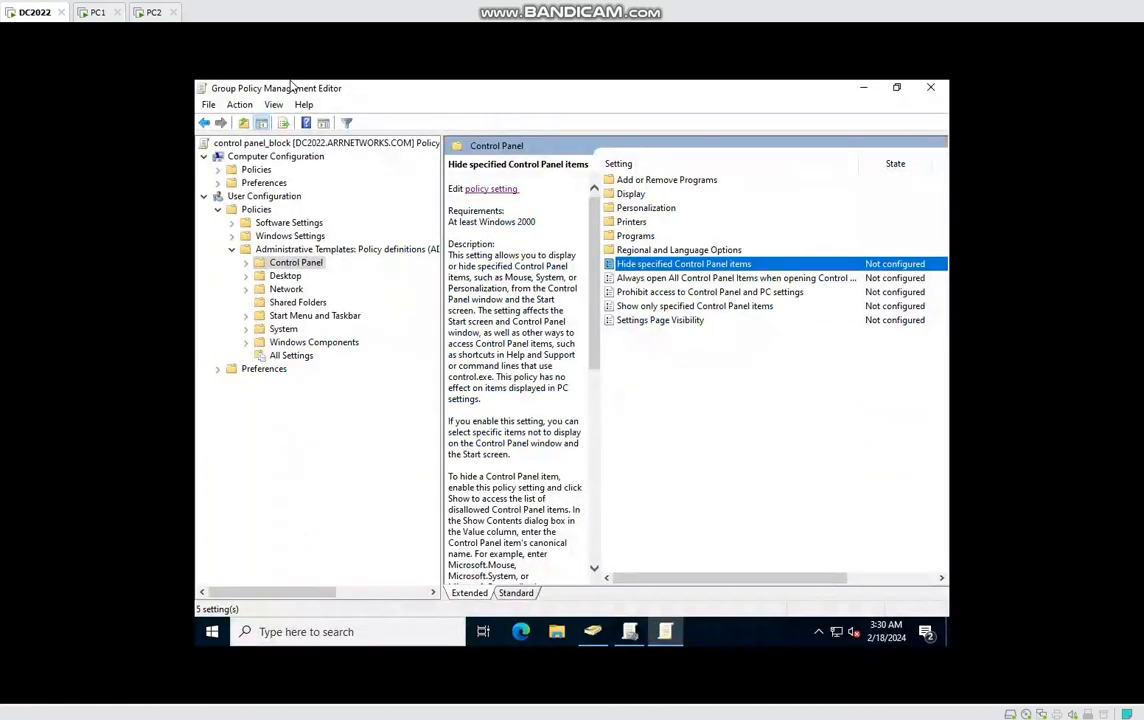
Enable the Prohibit access to Control Panel and PC settings policy and apply the change.
{"action": "left_click", "coordinate": [663, 294]}
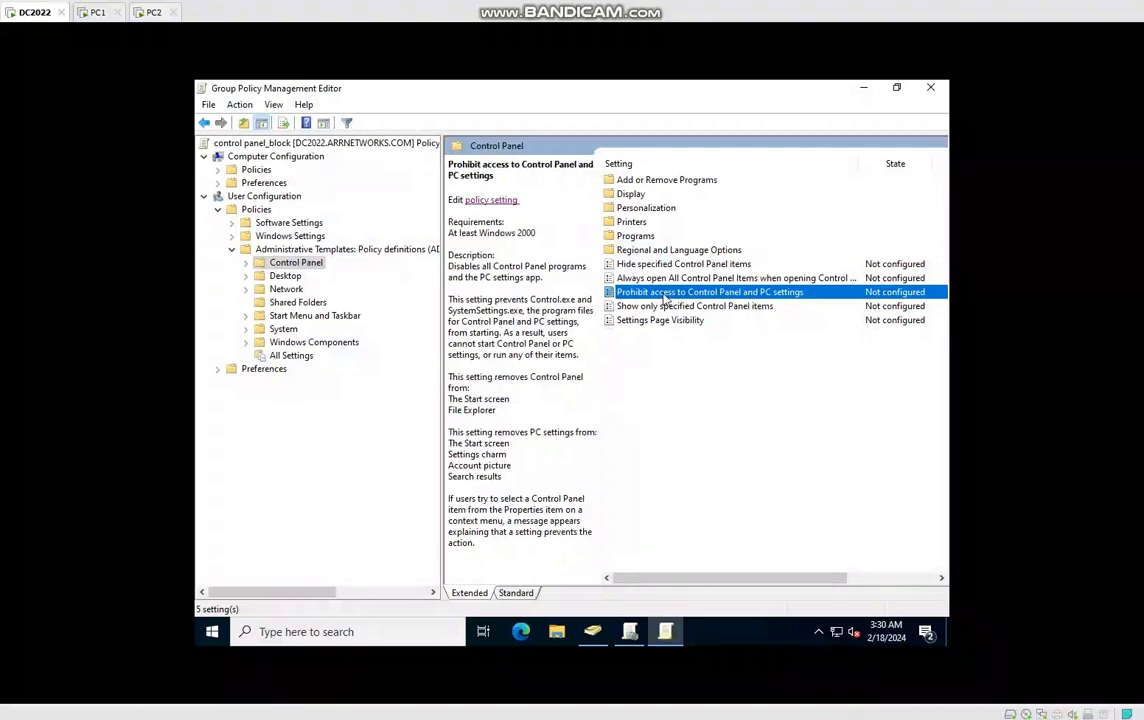
{"action": "left_click", "coordinate": [494, 200]}
{"action": "left_click", "coordinate": [320, 266]}
{"action": "left_click_drag", "start_coordinate": [512, 183], "coordinate": [523, 115]}
{"action": "left_click", "coordinate": [777, 555]}
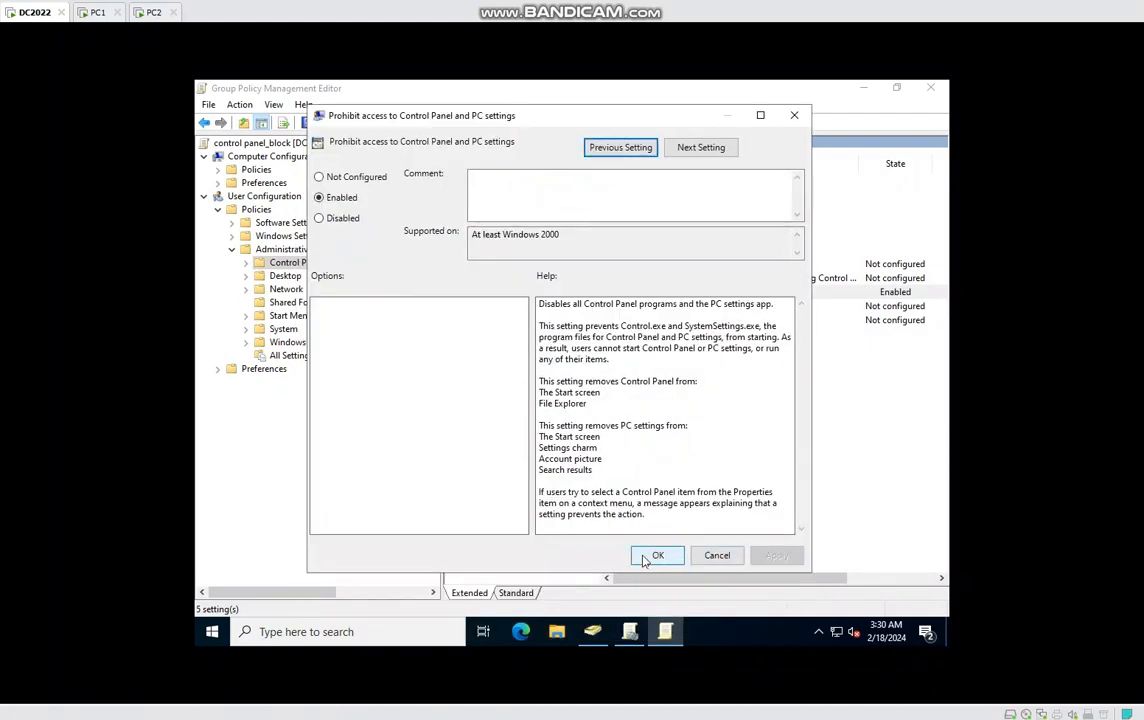
{"action": "left_click", "coordinate": [652, 556]}
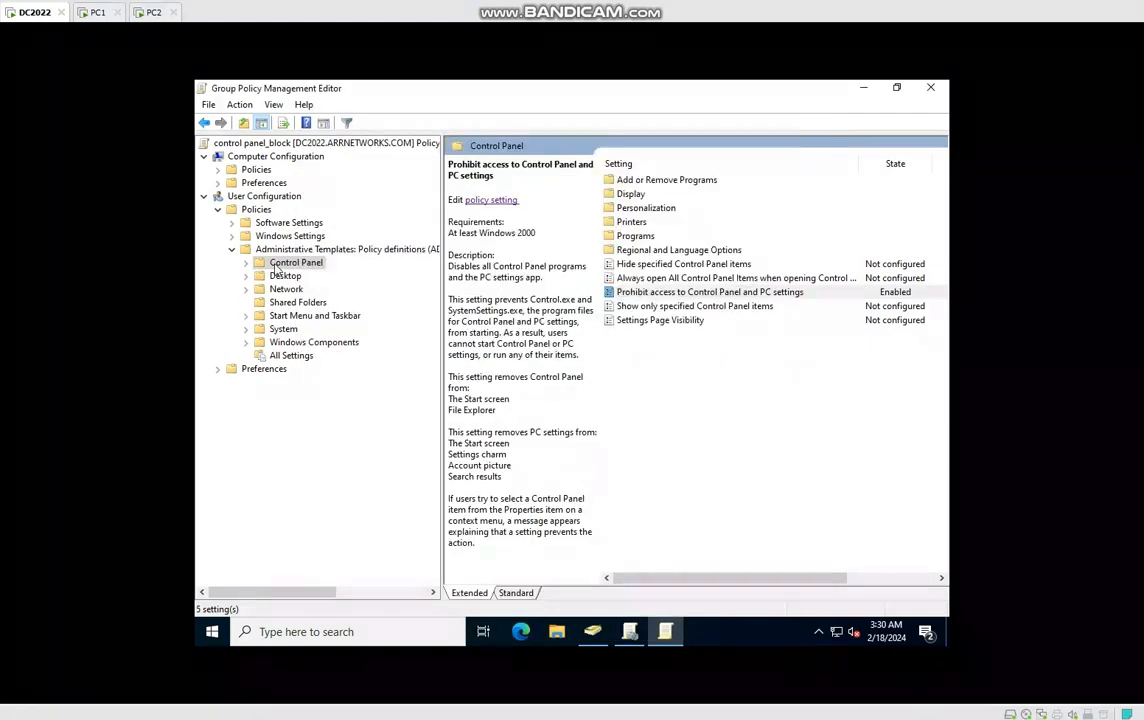
Close the policy editor and bring up the HR users list in Active Directory Users and Computers, repositioning its window.
{"action": "left_click", "coordinate": [928, 90]}
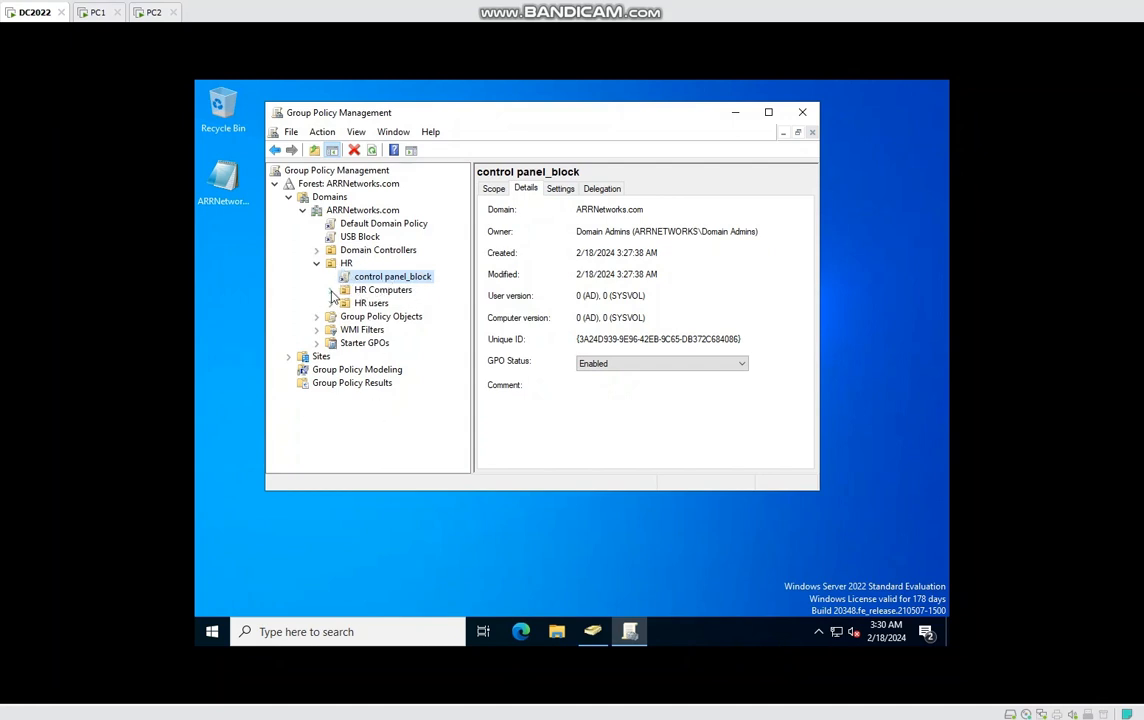
{"action": "left_click", "coordinate": [598, 635]}
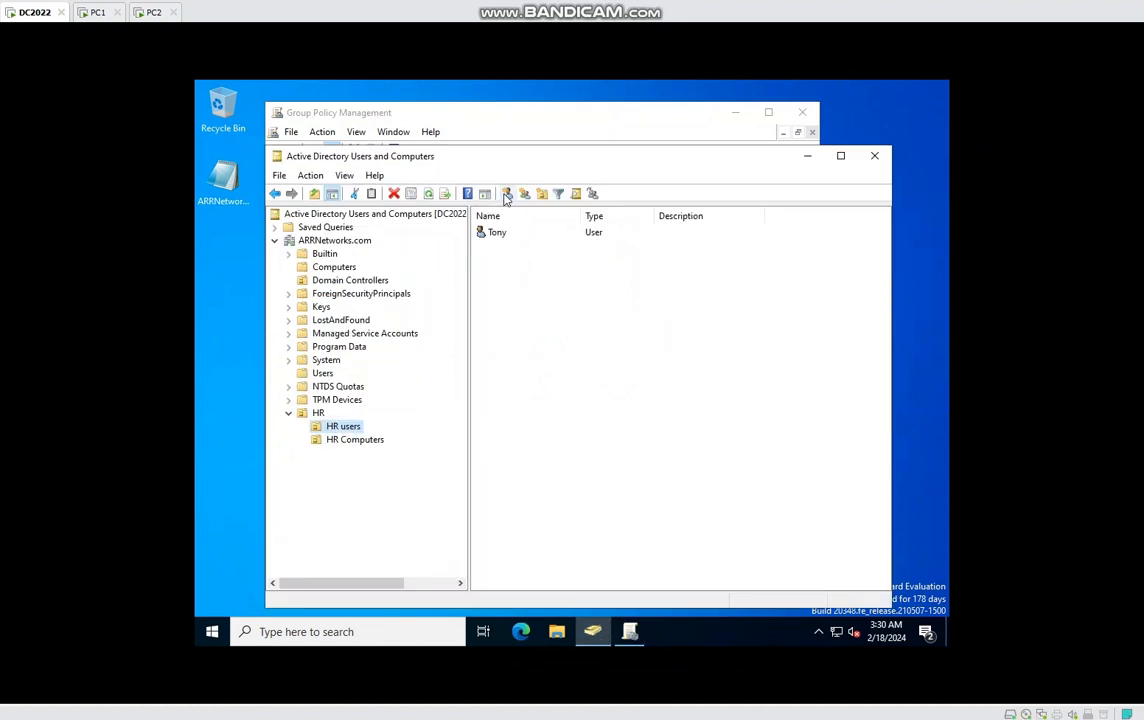
{"action": "left_click_drag", "start_coordinate": [459, 160], "coordinate": [503, 128]}
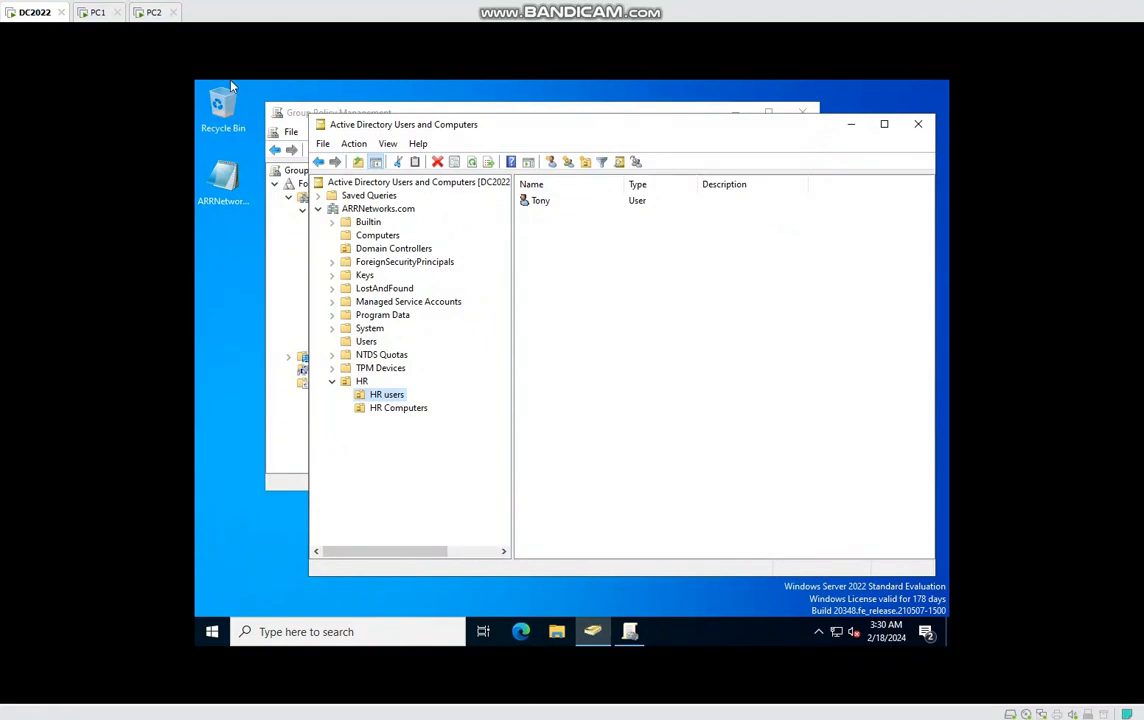
Switch to PC1, close Control Panel, and run gpupdate /force in a Command Prompt.
{"action": "left_click", "coordinate": [98, 13]}
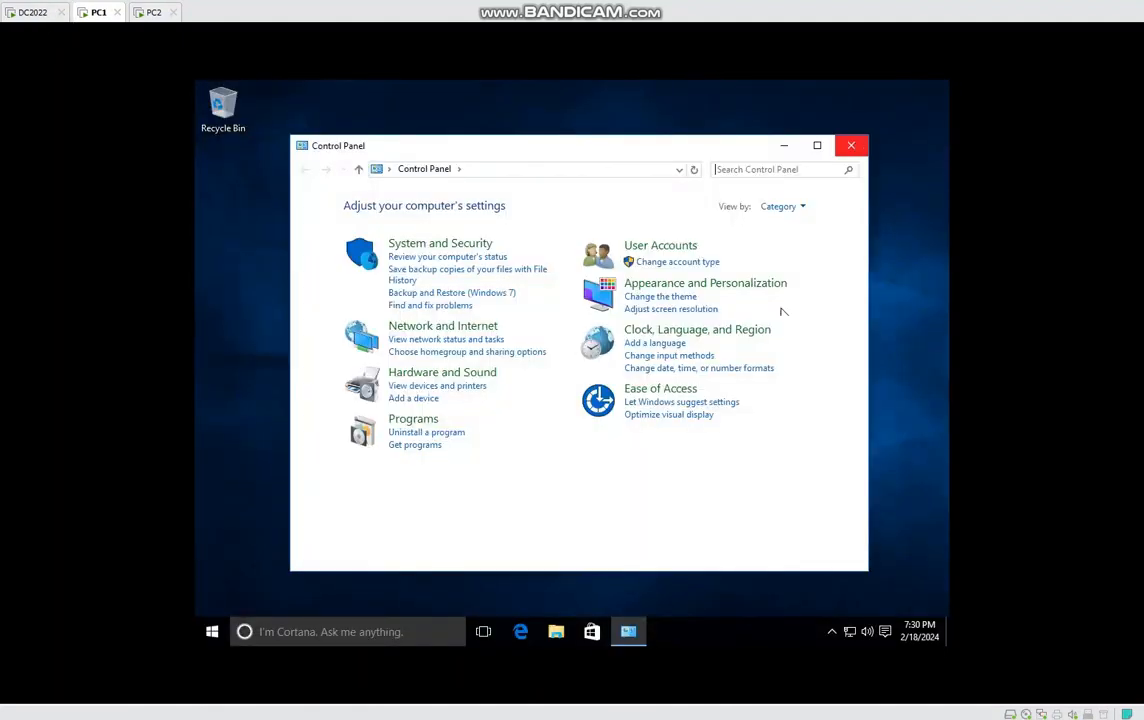
{"action": "left_click", "coordinate": [852, 146]}
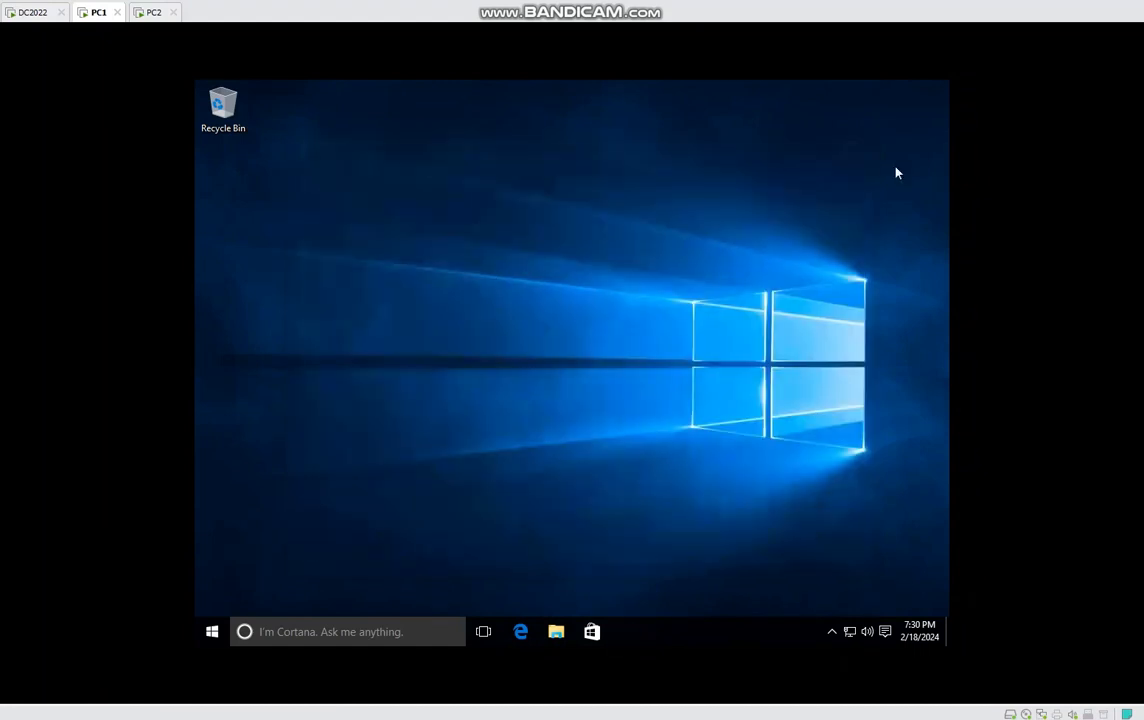
{"action": "left_click", "coordinate": [212, 631]}
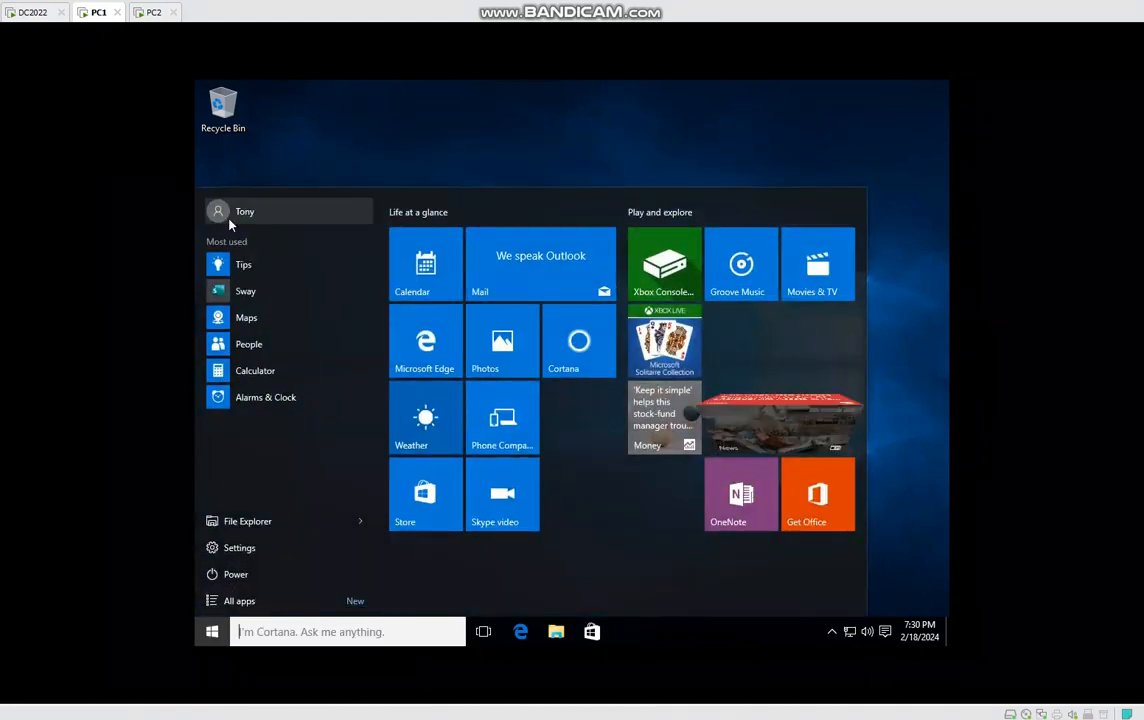
{"action": "type", "text": "cmd"}
{"action": "key", "text": "Return"}
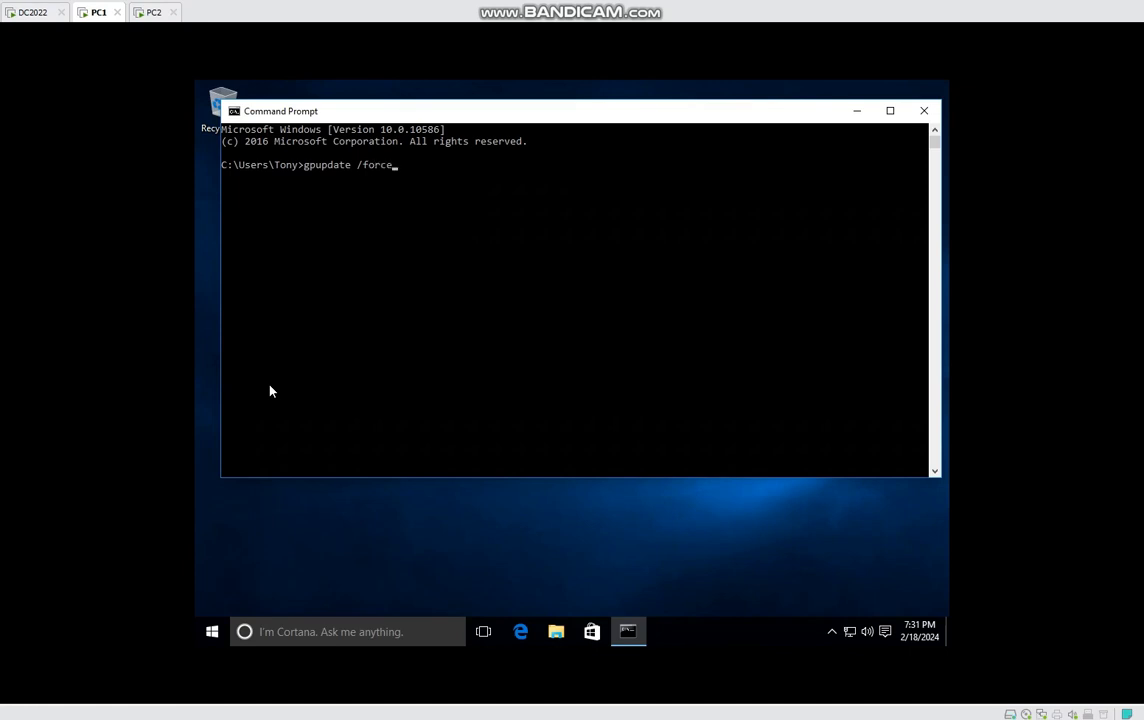
{"action": "key", "text": "Return"}
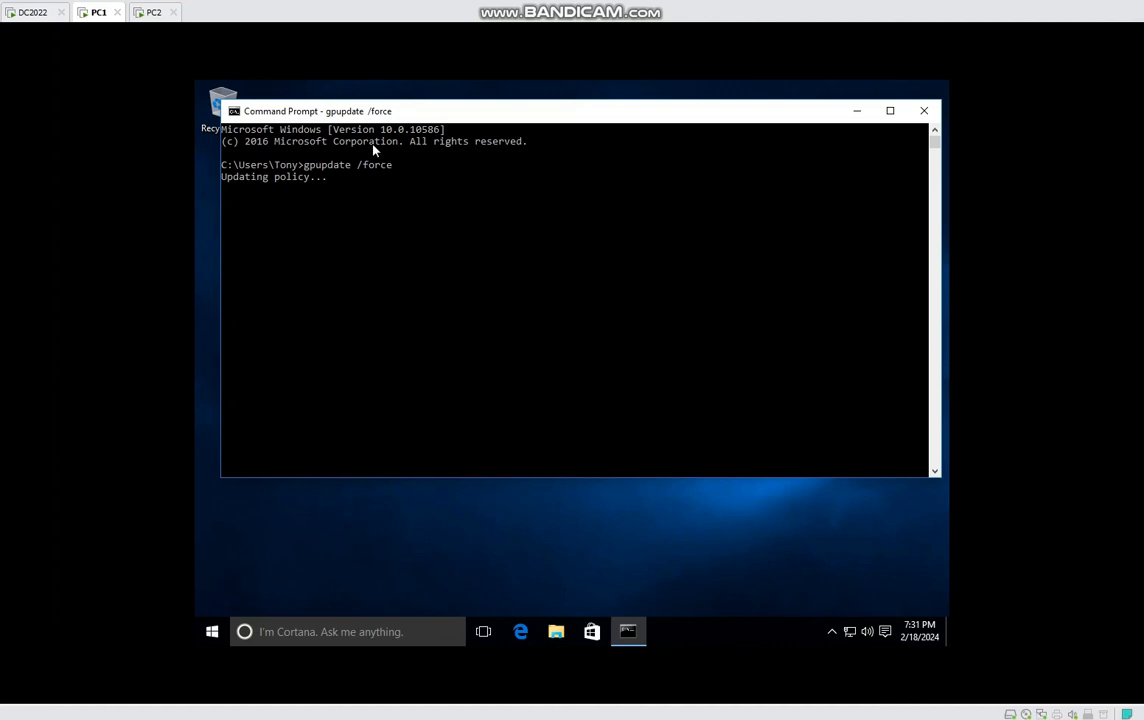
{"action": "left_click_drag", "start_coordinate": [326, 111], "coordinate": [402, 126]}
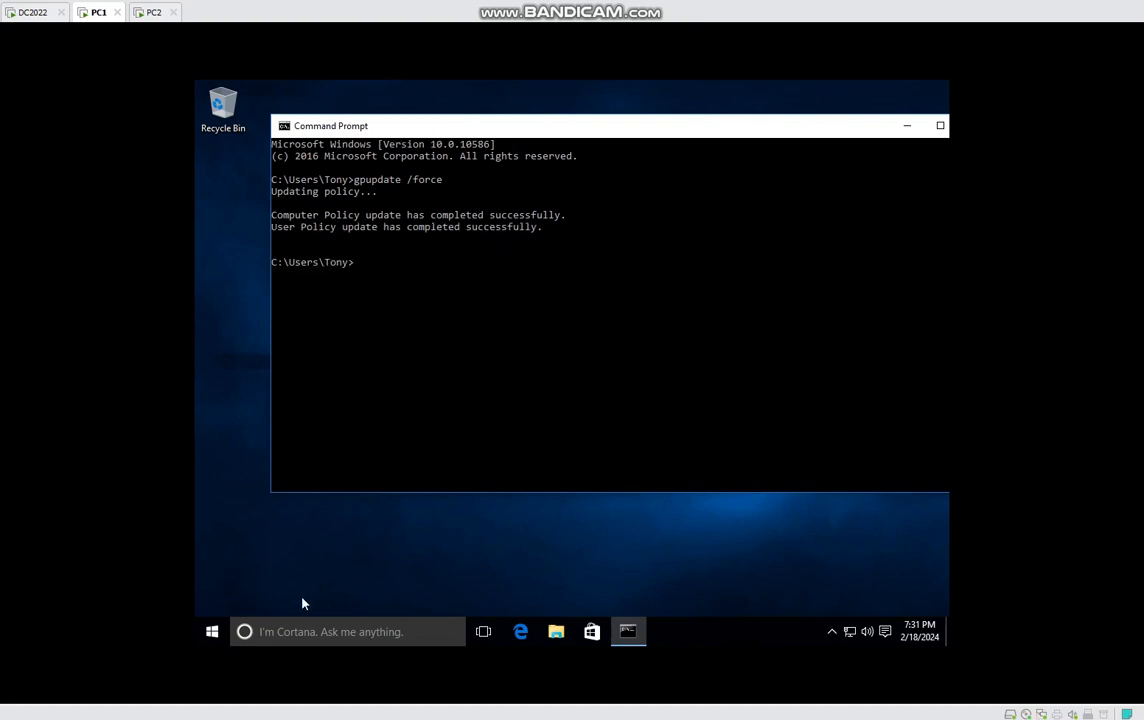
Try to open Control Panel on PC1 to test the restriction, and dismiss the resulting dialog.
{"action": "left_click", "coordinate": [214, 633]}
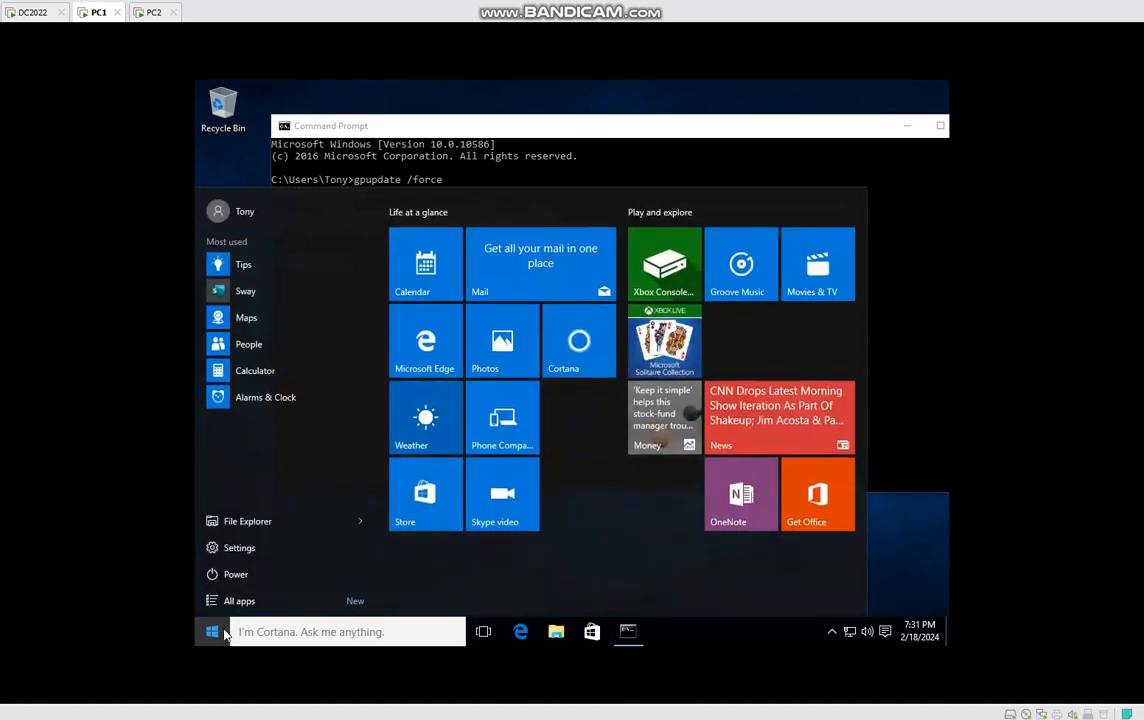
{"action": "type", "text": "control"}
{"action": "key", "text": "Return"}
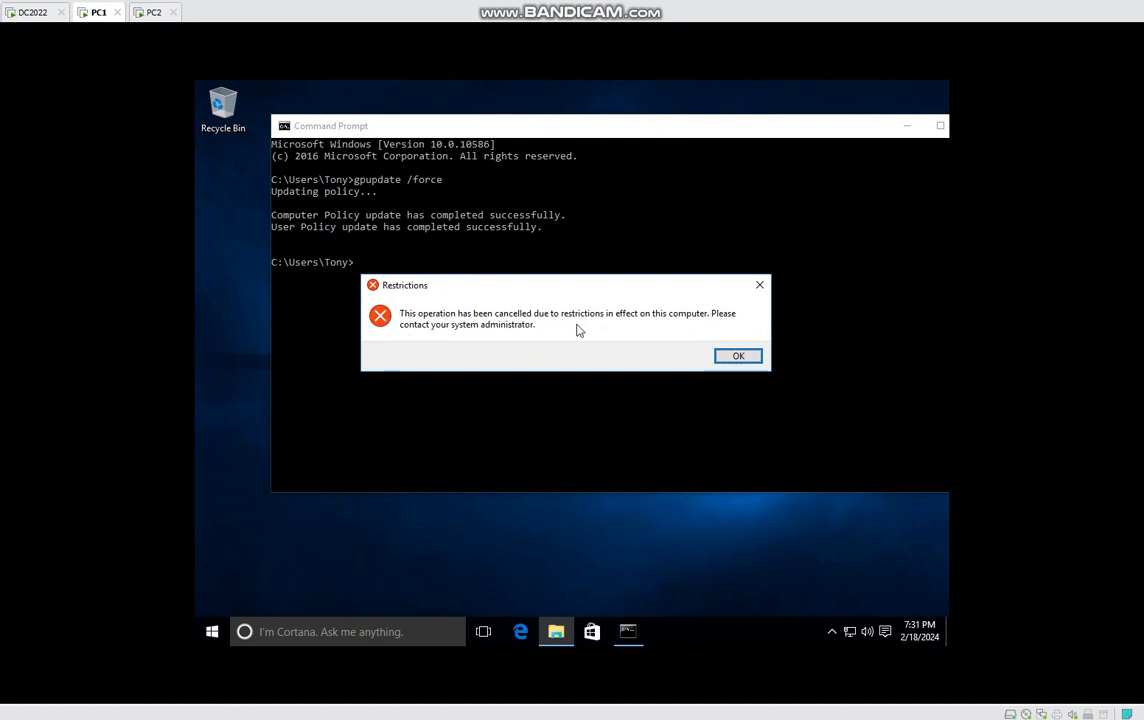
{"action": "left_click", "coordinate": [736, 357]}
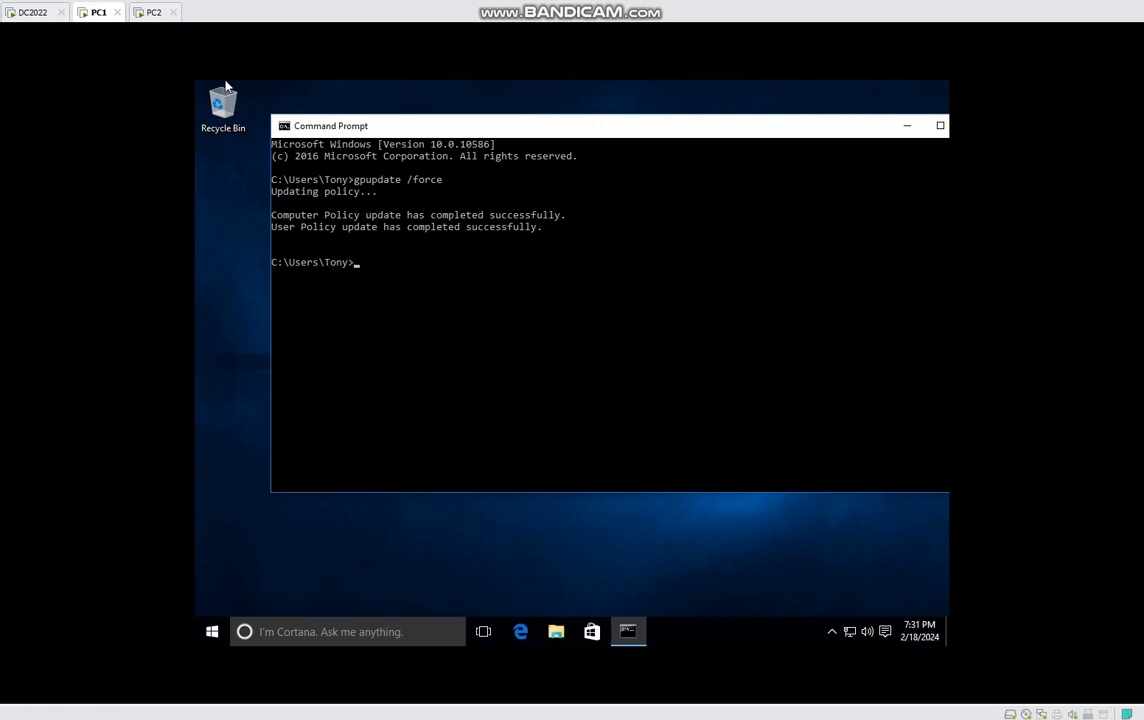
Switch to the PC2 machine and sign in to the displayed domain account with its password.
{"action": "left_click", "coordinate": [153, 12]}
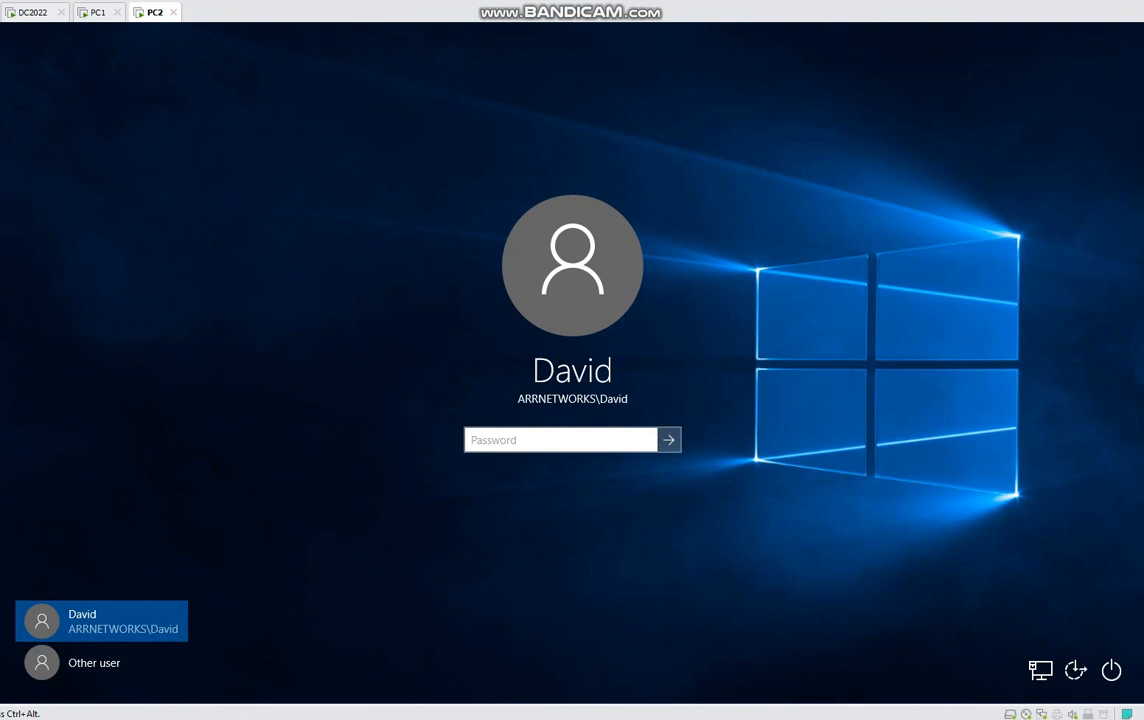
{"action": "type", "text": "•••••••••"}
{"action": "key", "text": "Return"}
Search for "control" on PC2, open Control Panel to test this account's access, and close it.
{"action": "key", "text": "super"}
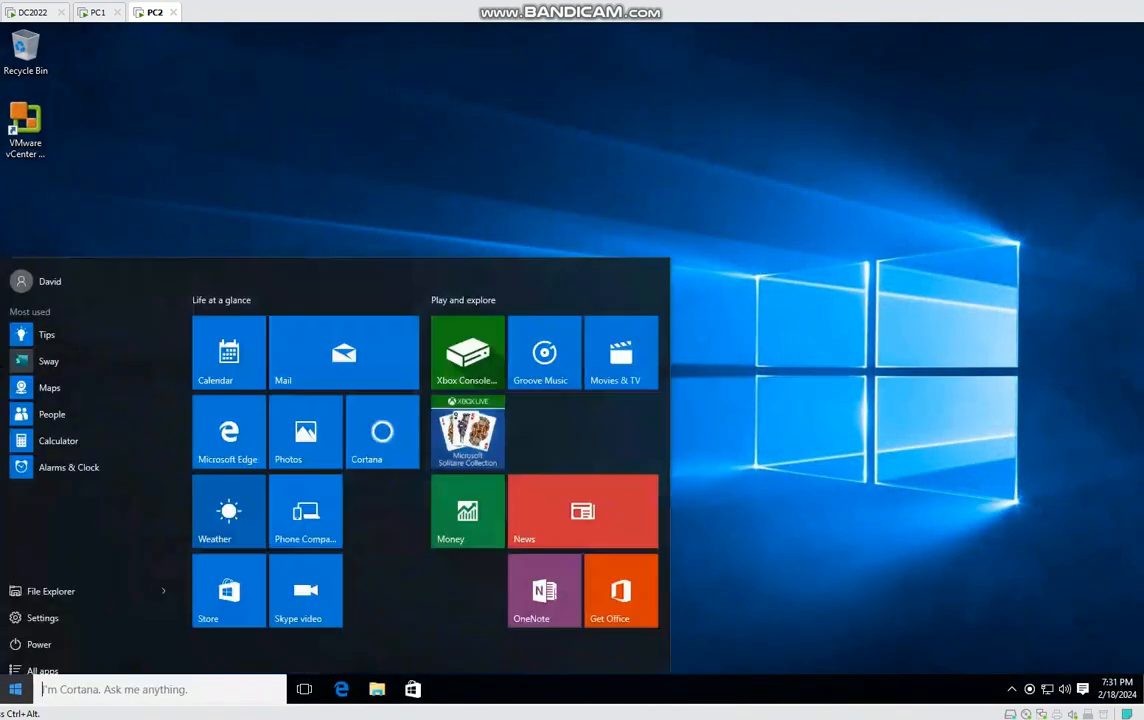
{"action": "type", "text": "control"}
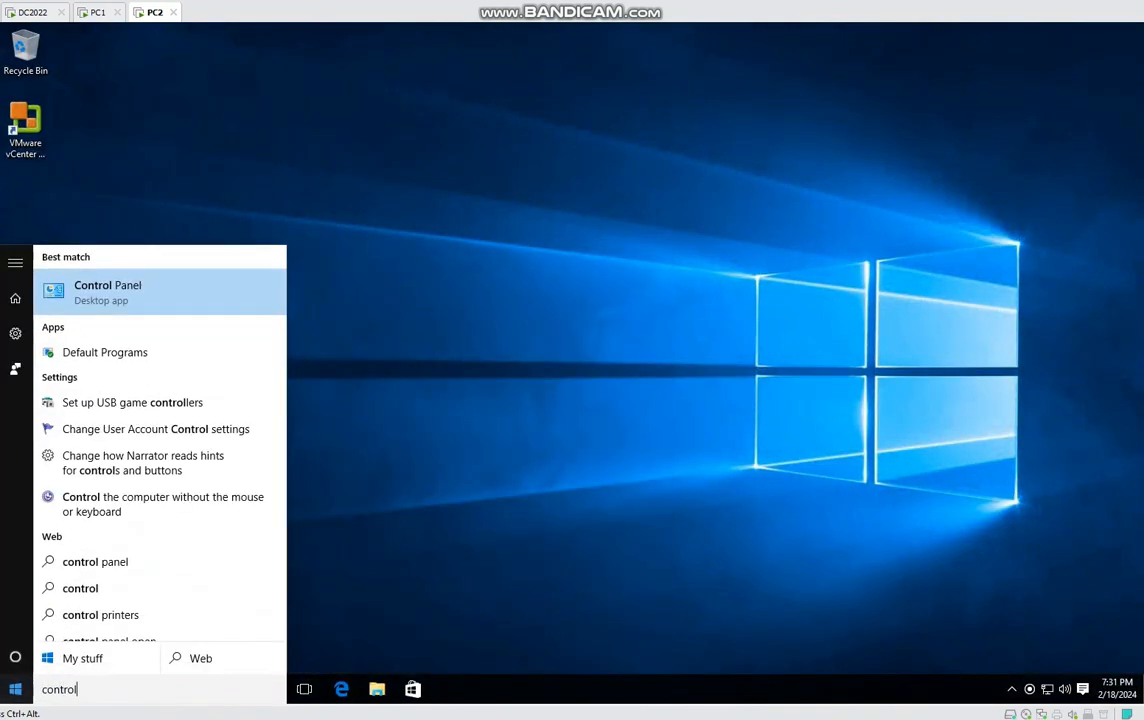
{"action": "key", "text": "Return"}
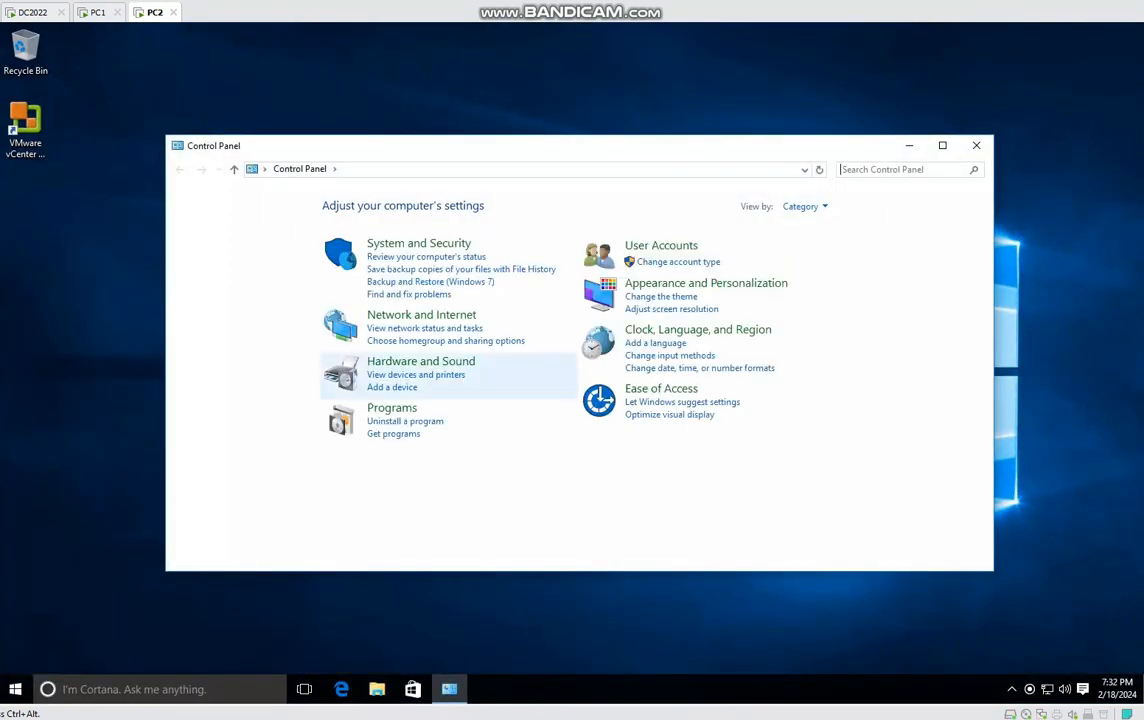
{"action": "key", "text": "alt+F4"}
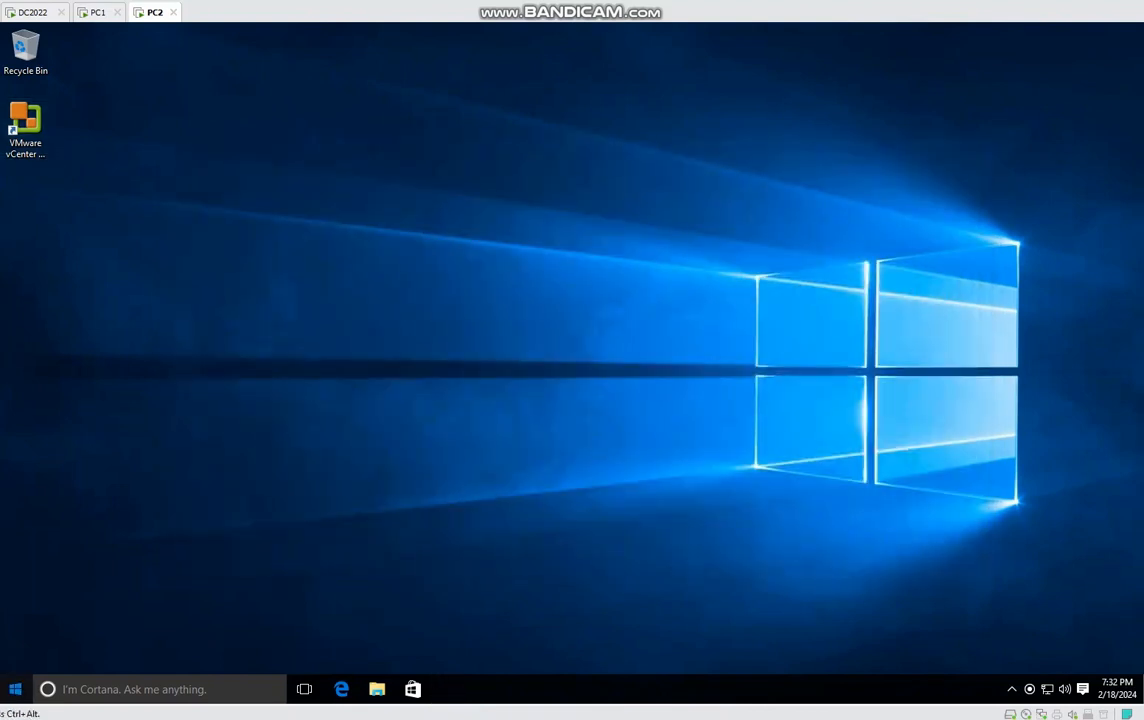
Sign the current user out of PC2 and dismiss the lock screen to reach the sign-in screen.
{"action": "left_click", "coordinate": [15, 689]}
{"action": "left_click", "coordinate": [49, 269]}
{"action": "left_click", "coordinate": [24, 343]}
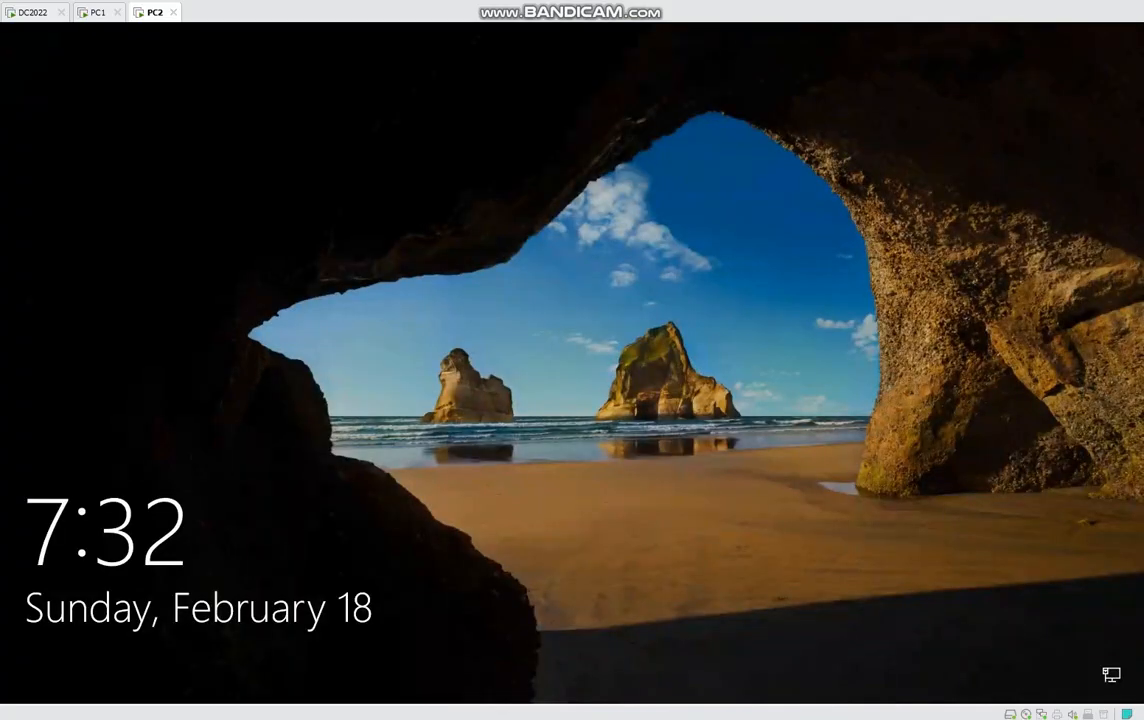
{"action": "key", "text": "Return"}
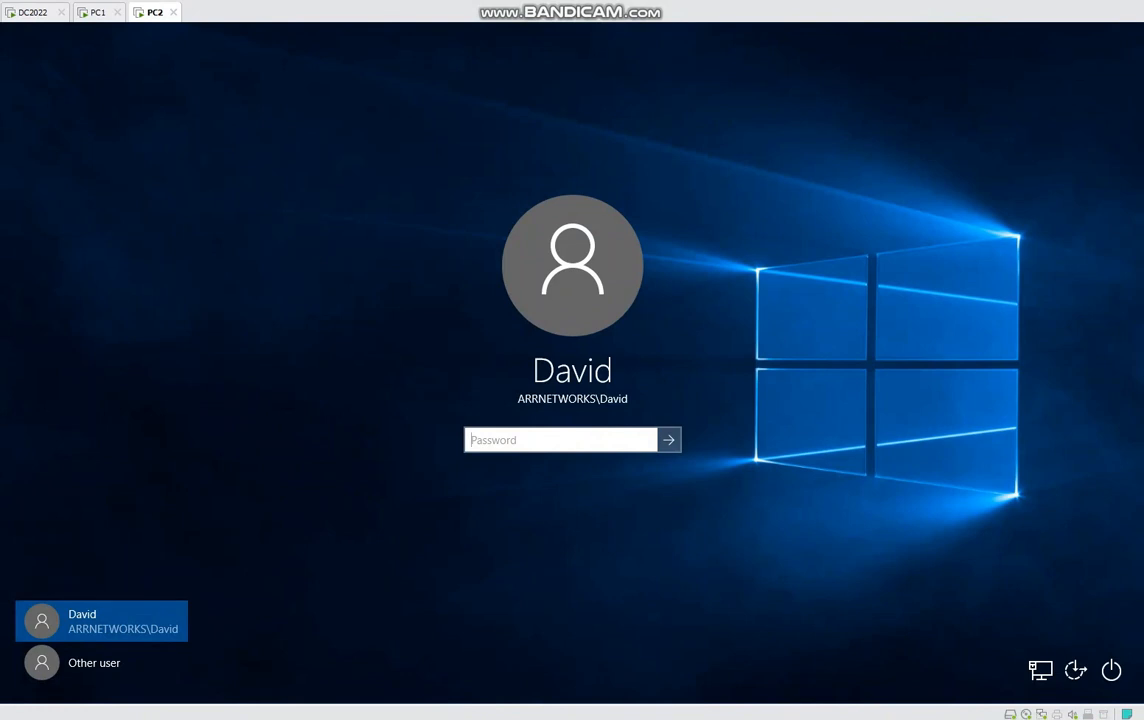
Sign in to PC2 as another user, entering the HR user's account name and password.
{"action": "left_click", "coordinate": [101, 662]}
{"action": "type", "text": "tony"}
{"action": "key", "text": "Tab"}
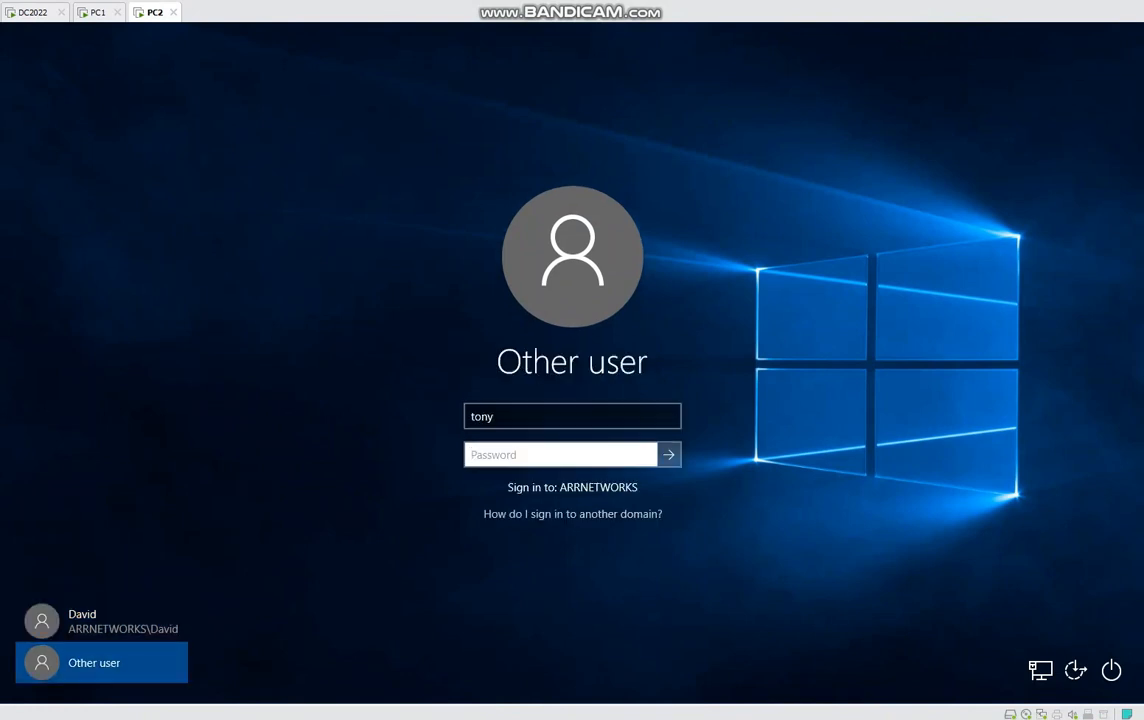
{"action": "type", "text": "P••••••"}
{"action": "key", "text": "Return"}
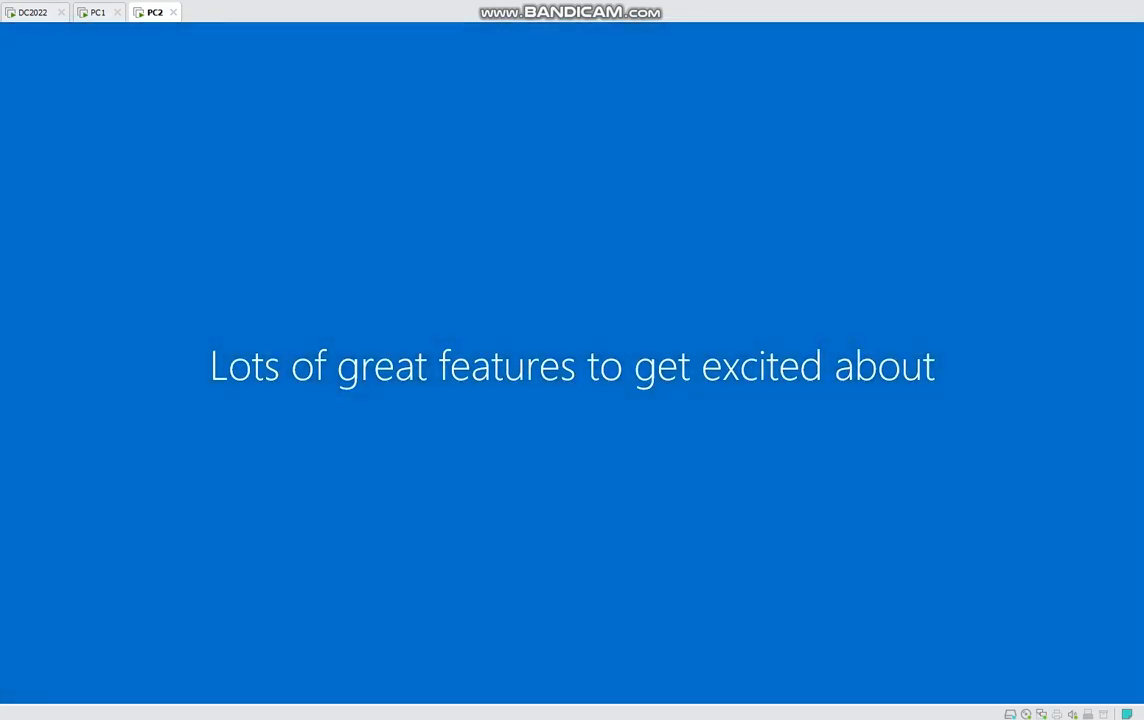
Switch to PC1 and run gpresult /r in the Command Prompt to list the applied Group Policy objects.
{"action": "left_click", "coordinate": [97, 12]}
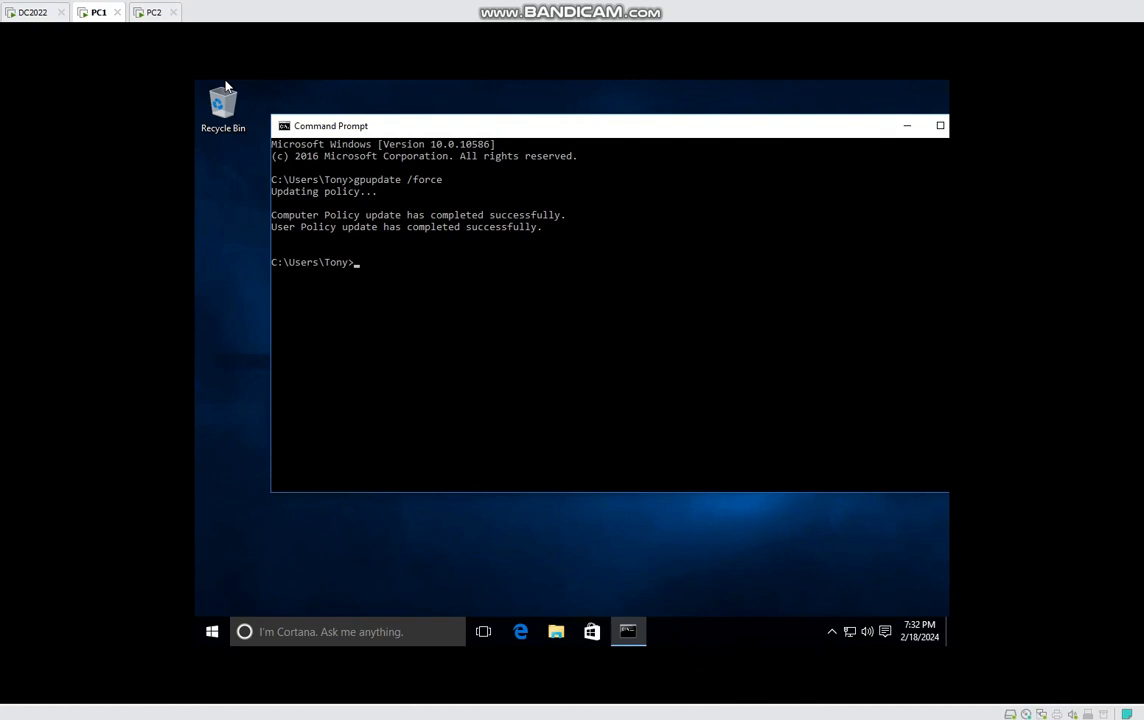
{"action": "left_click", "coordinate": [422, 309]}
{"action": "type", "text": "gpr"}
{"action": "type", "text": "esult /r"}
{"action": "key", "text": "Return"}
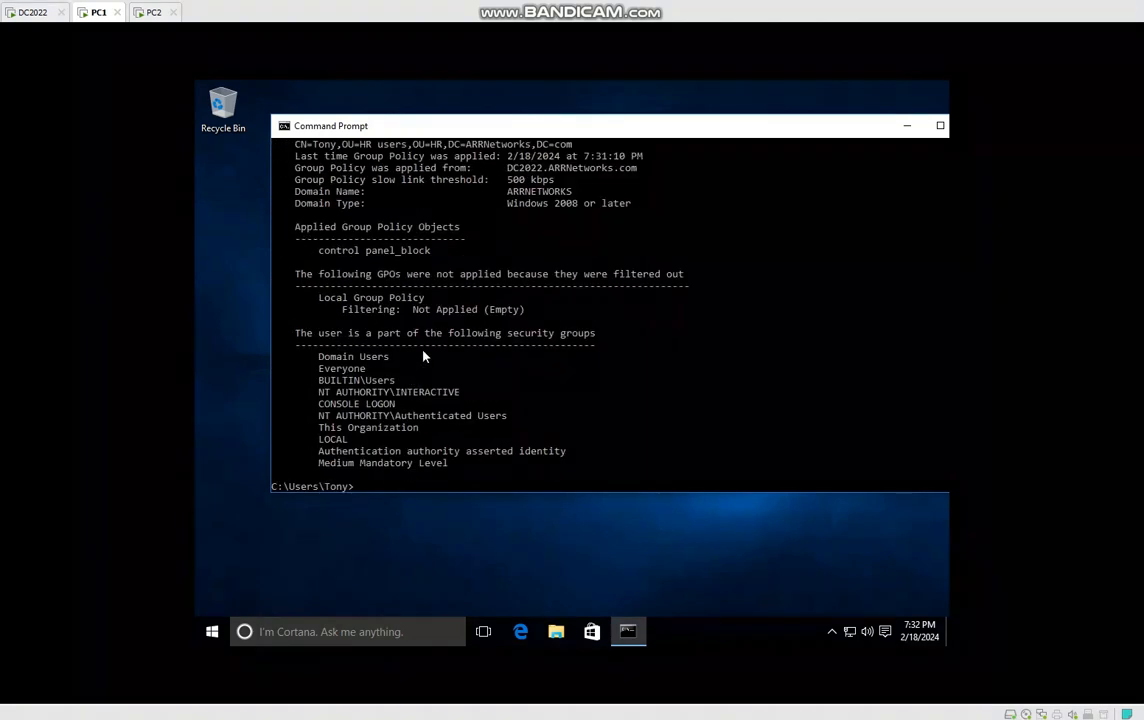
Examine the gpresult output on PC1 for the entry under Applied Group Policy Objects.
{"action": "scroll", "coordinate": [420, 340], "scroll_direction": "up", "scroll_amount": 3}
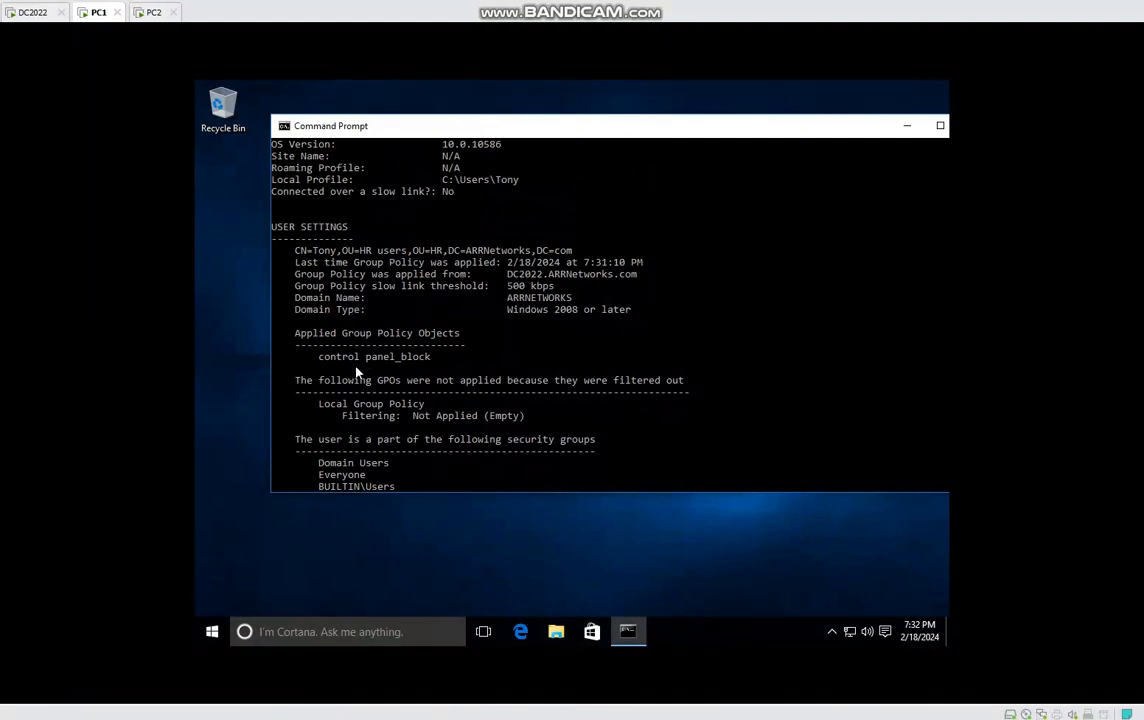
{"action": "left_click_drag", "start_coordinate": [320, 365], "coordinate": [469, 362]}
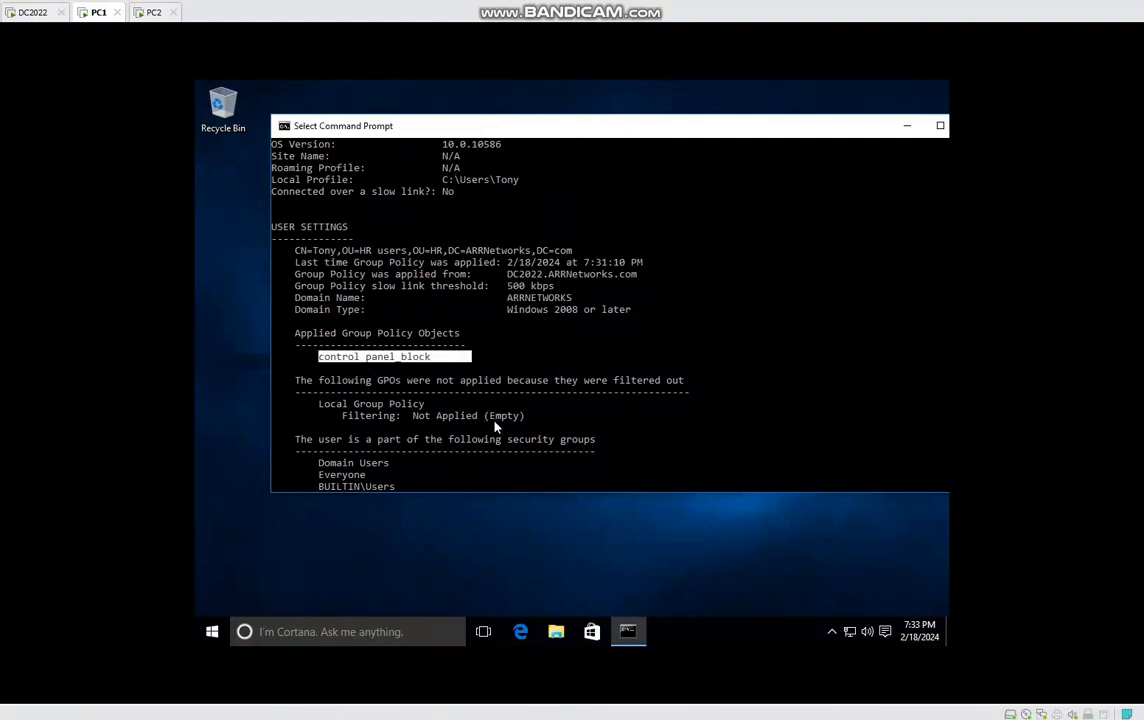
{"action": "left_click", "coordinate": [337, 368]}
{"action": "left_click_drag", "start_coordinate": [429, 359], "coordinate": [467, 368]}
{"action": "left_click", "coordinate": [434, 380]}
{"action": "left_click", "coordinate": [474, 403]}
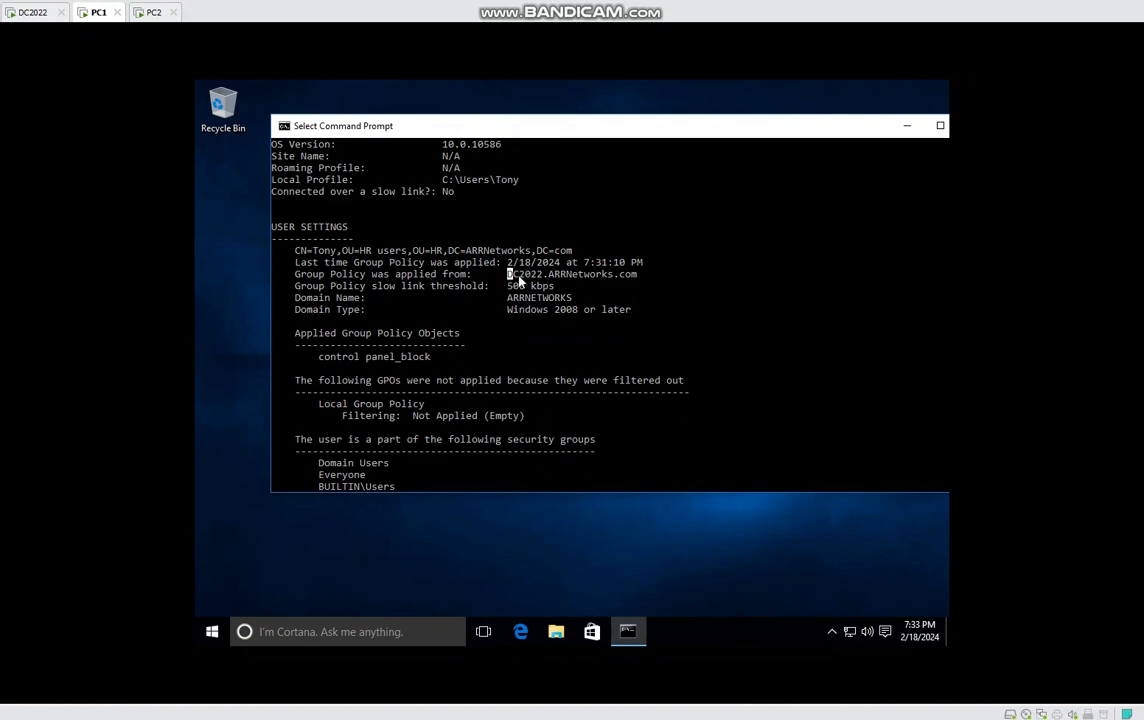
Check the policy source server and last applied time in the gpresult output, and review the rest of the report.
{"action": "left_click_drag", "start_coordinate": [508, 274], "coordinate": [653, 275]}
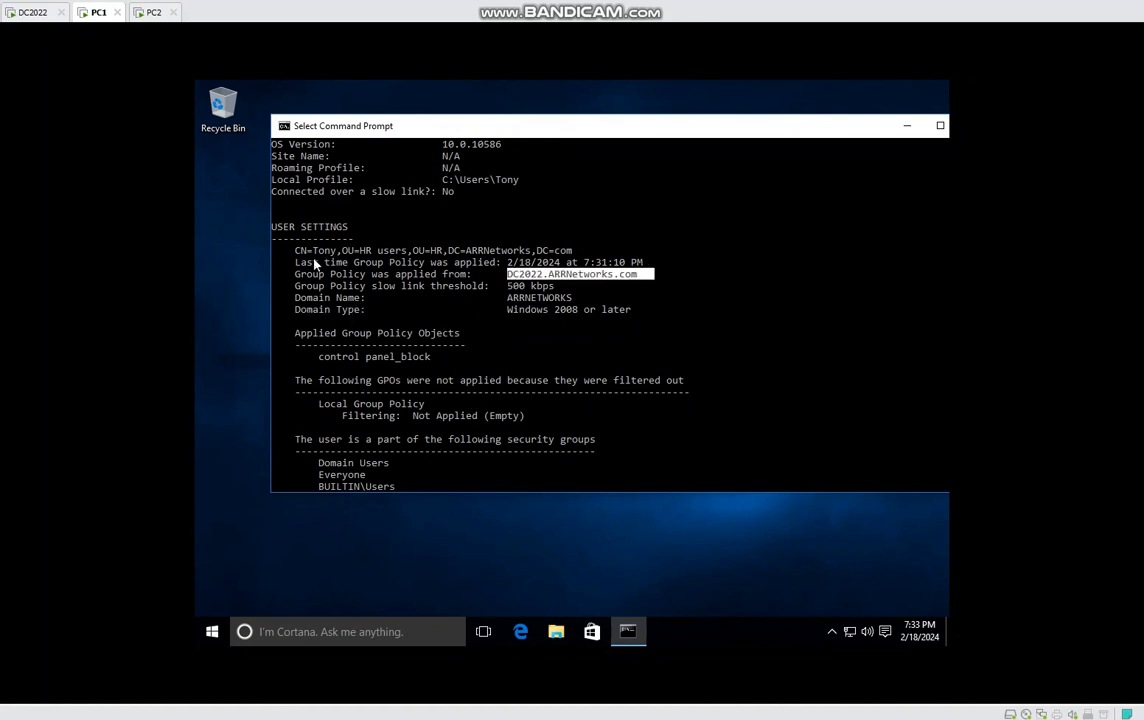
{"action": "left_click_drag", "start_coordinate": [507, 262], "coordinate": [651, 265]}
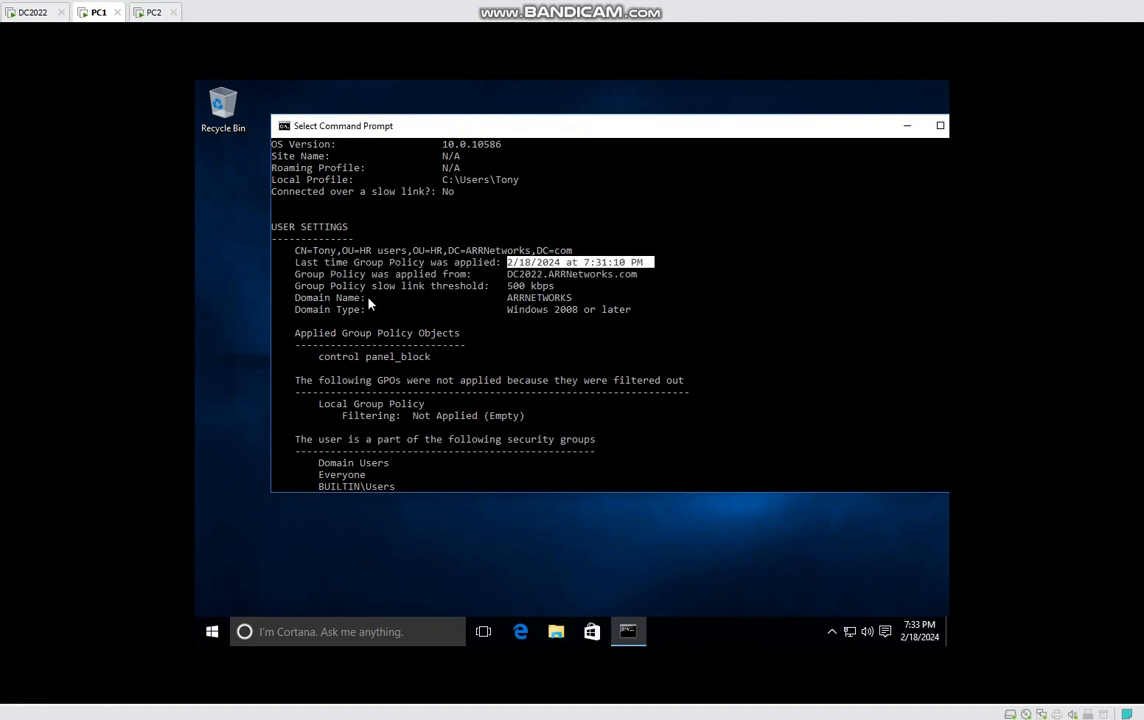
{"action": "scroll", "coordinate": [400, 290], "scroll_direction": "up", "scroll_amount": 6}
{"action": "left_click_drag", "start_coordinate": [417, 215], "coordinate": [353, 215]}
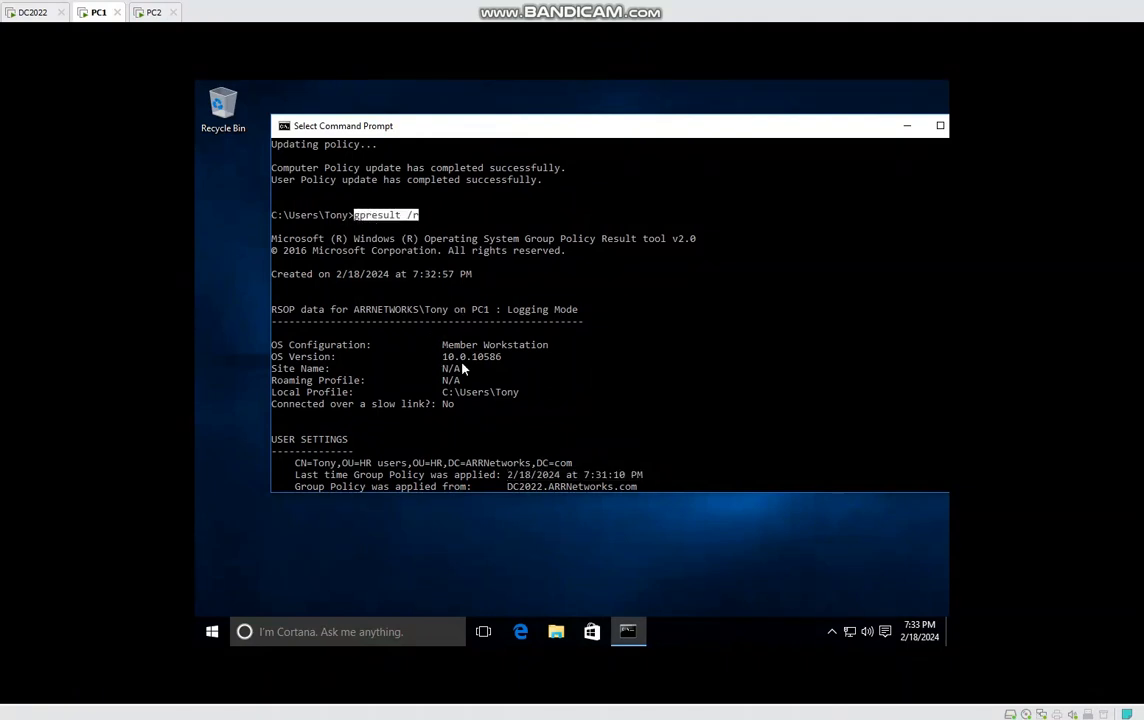
{"action": "scroll", "coordinate": [463, 323], "scroll_direction": "down", "scroll_amount": 3}
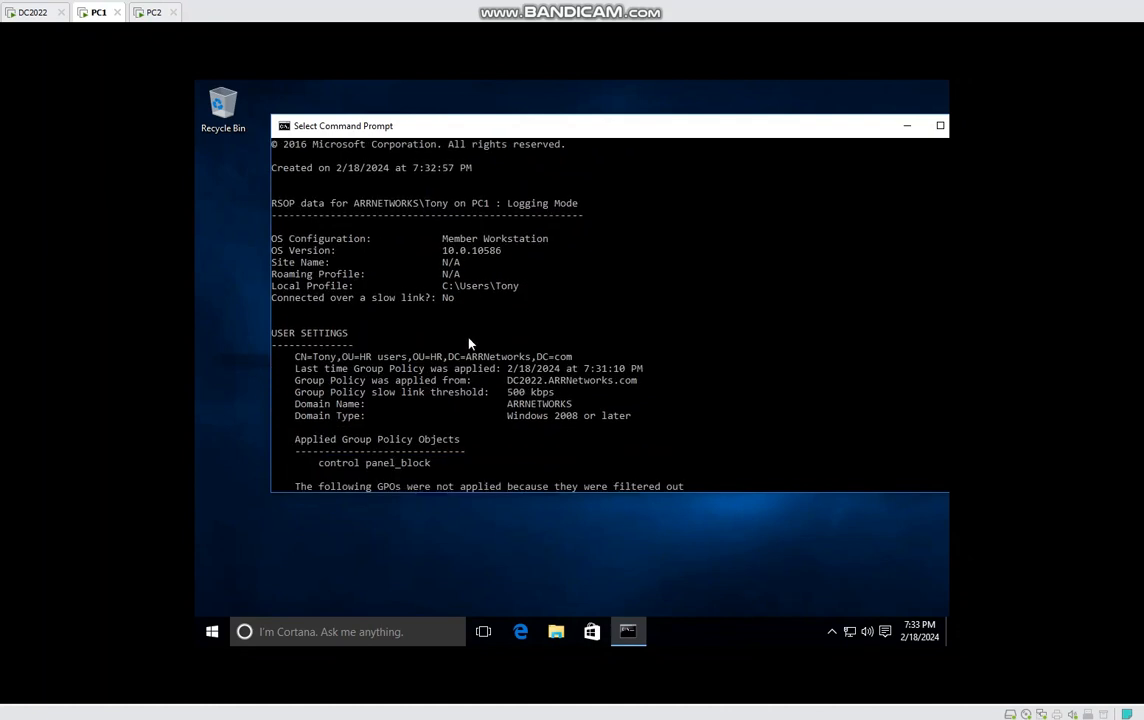
{"action": "scroll", "coordinate": [466, 340], "scroll_direction": "down", "scroll_amount": 7}
{"action": "scroll", "coordinate": [470, 366], "scroll_direction": "up", "scroll_amount": 10}
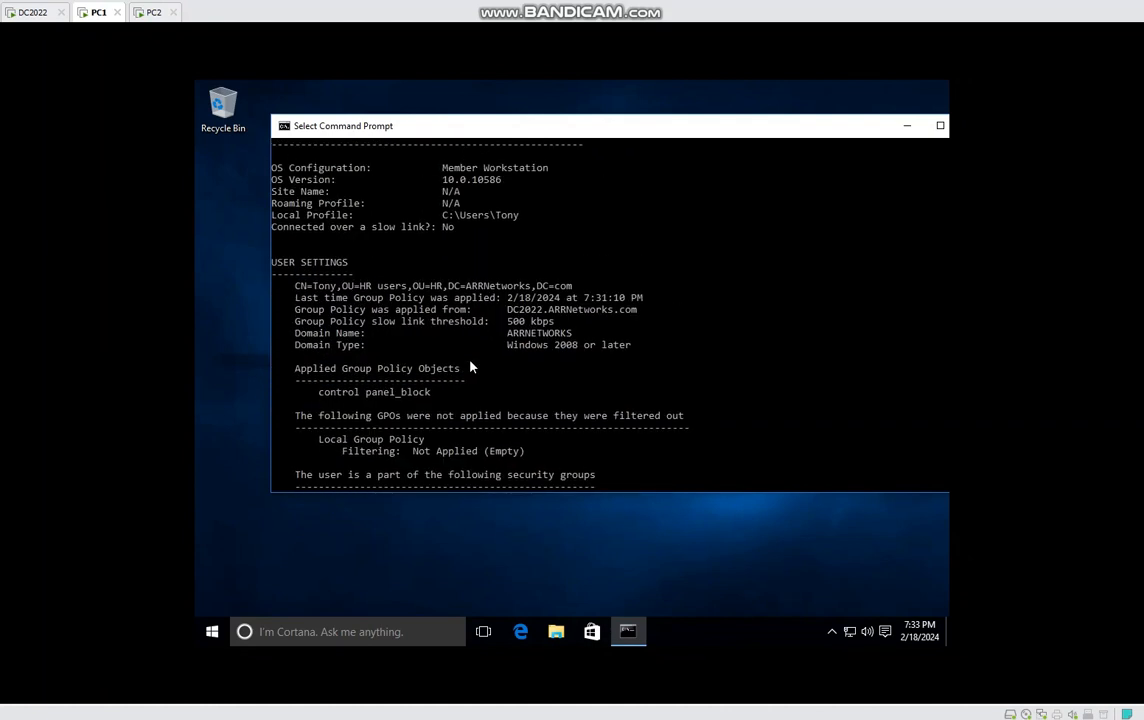
Switch to PC2, dismiss the VMware Tools message, and try opening Control Panel to test the HR user's access.
{"action": "left_click", "coordinate": [153, 12]}
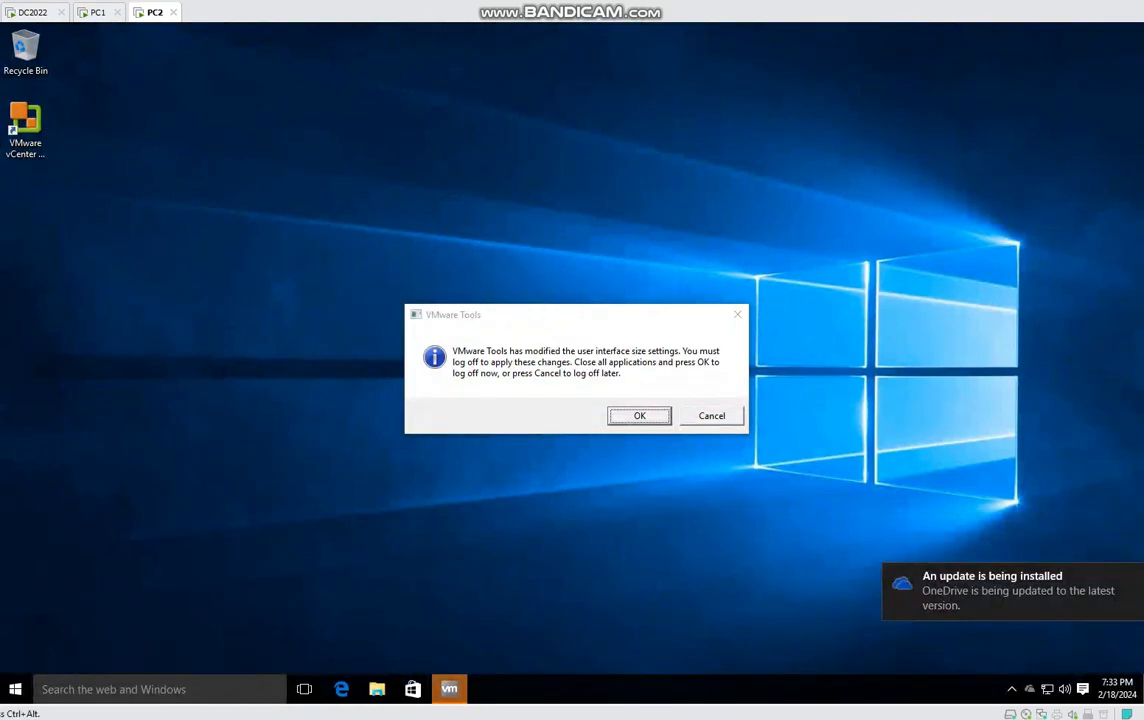
{"action": "left_click", "coordinate": [640, 416]}
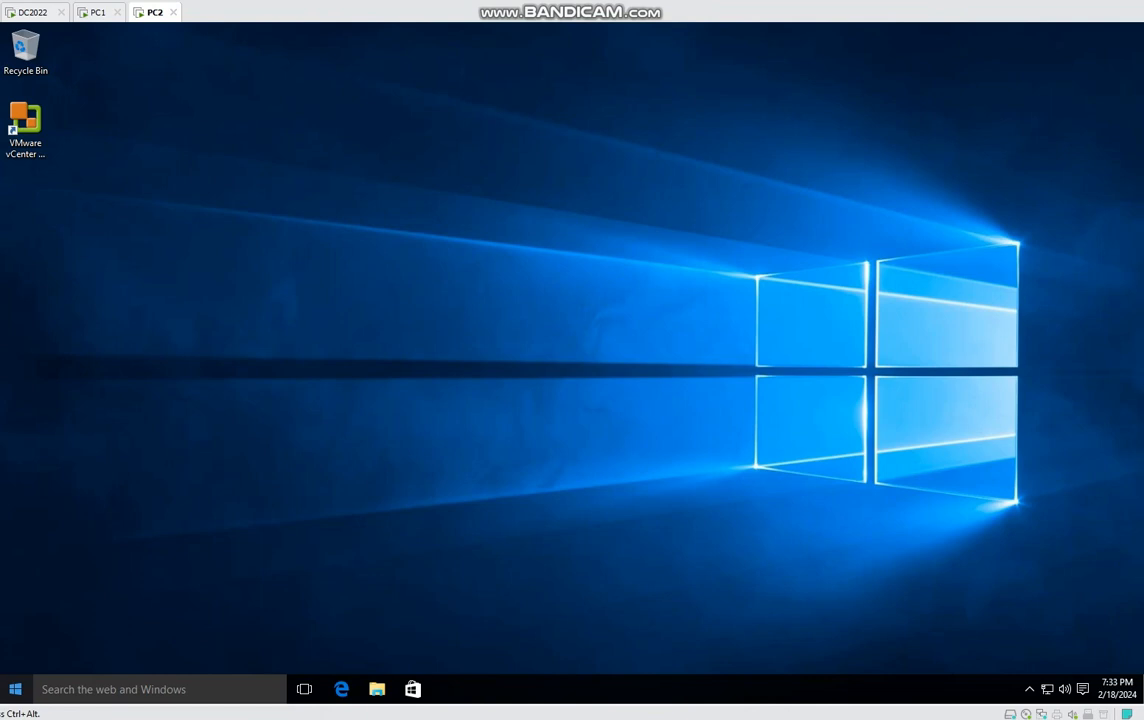
{"action": "left_click", "coordinate": [15, 689]}
{"action": "type", "text": "contr"}
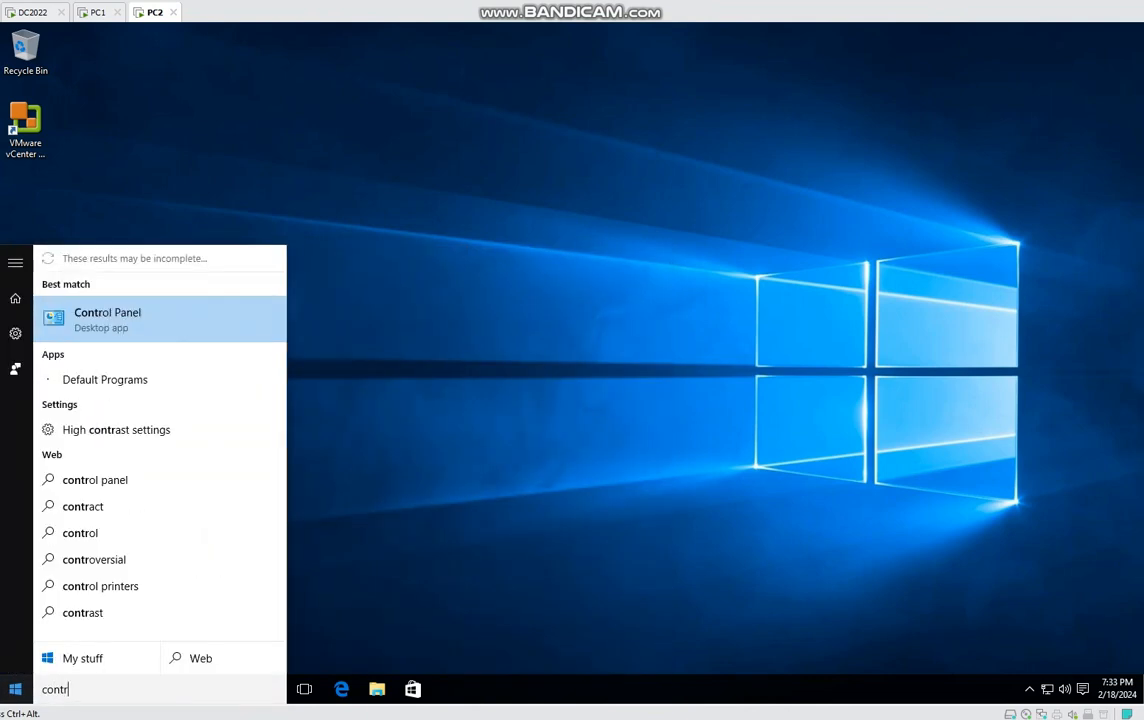
{"action": "key", "text": "Return"}
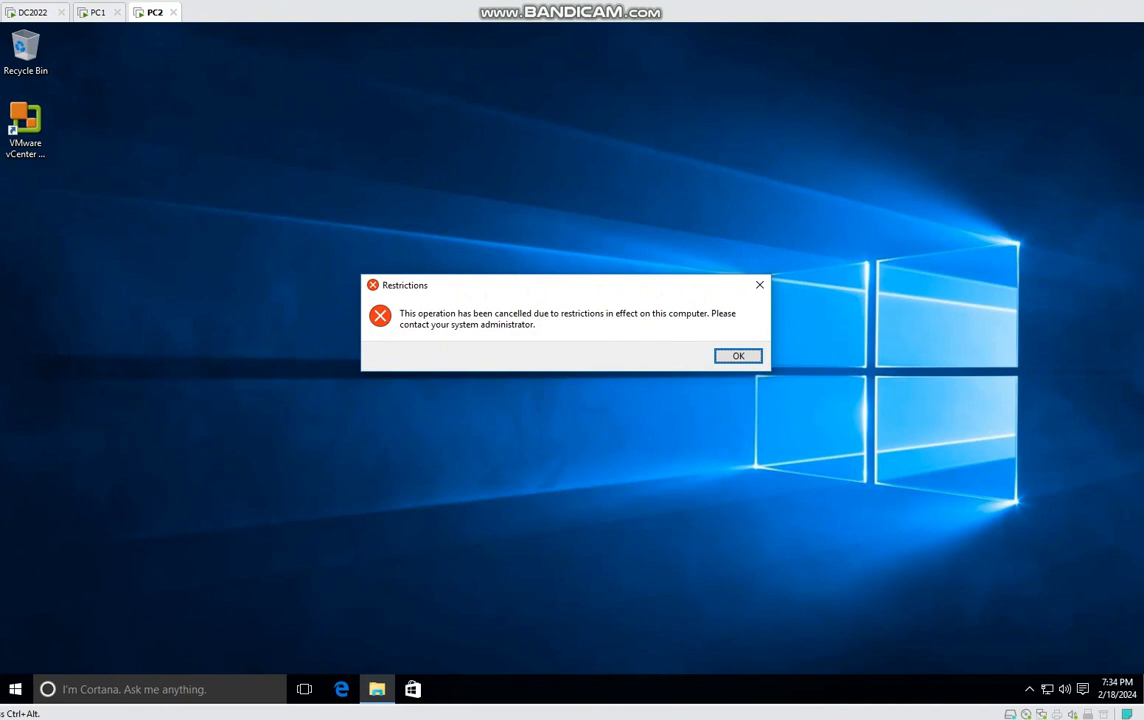
{"action": "key", "text": "Return"}
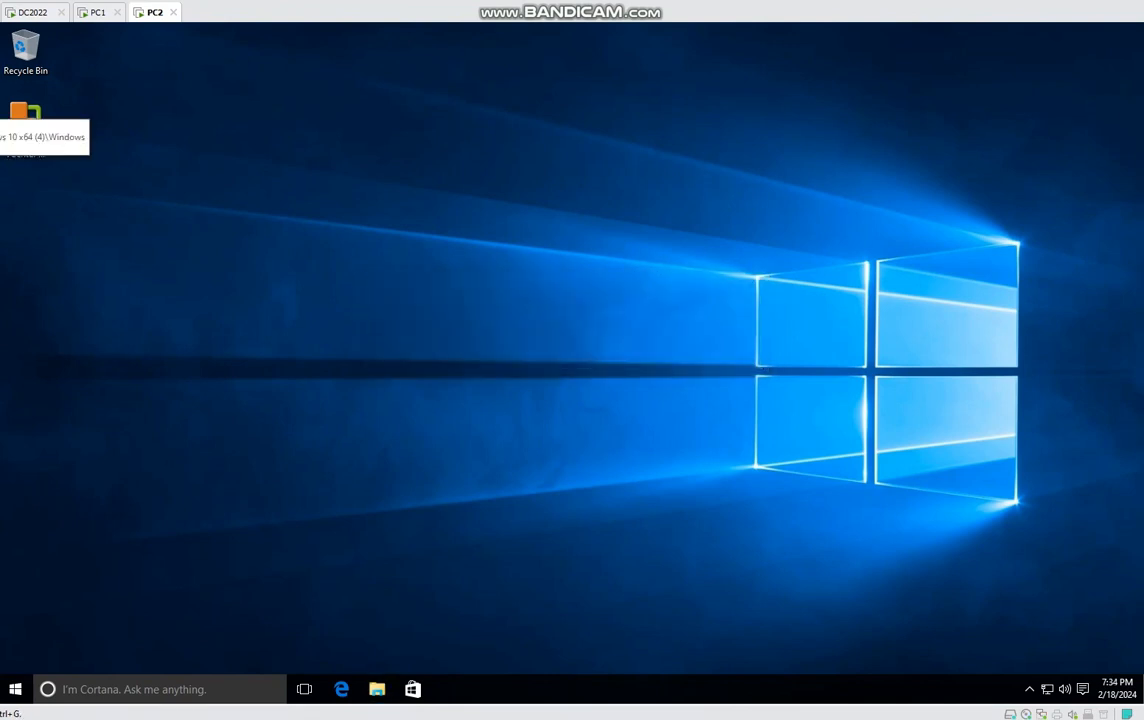
Switch to DC2022 and bring the Group Policy Management window in front of Active Directory Users and Computers.
{"action": "left_click", "coordinate": [33, 13]}
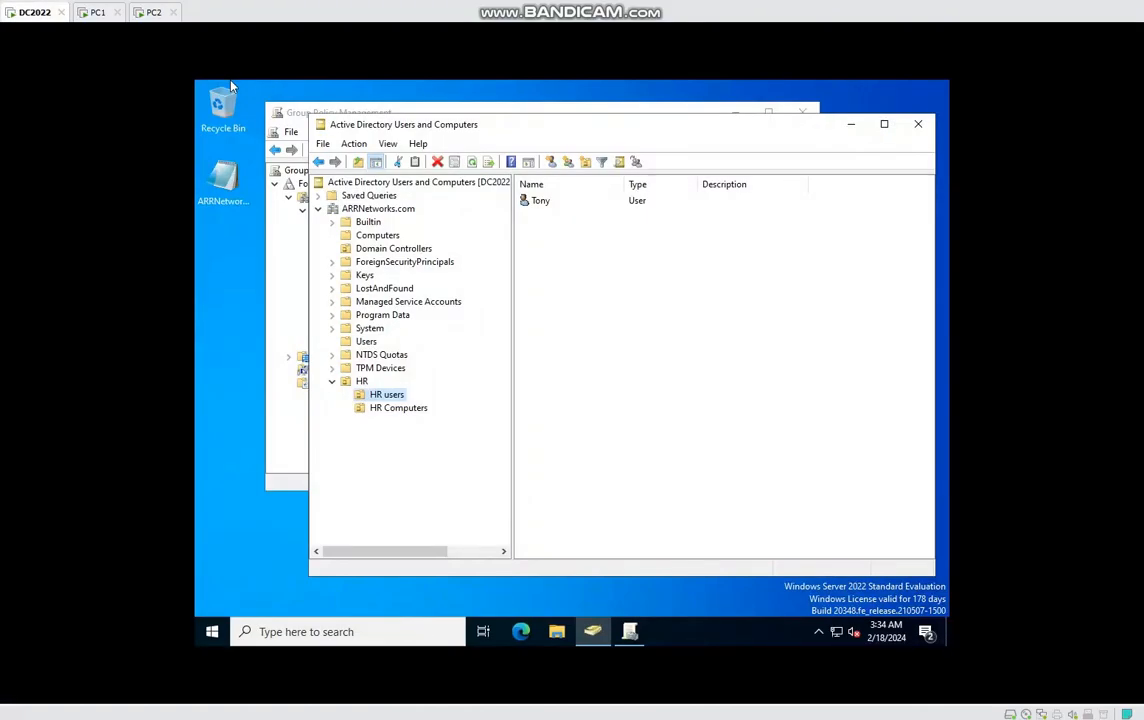
{"action": "left_click_drag", "start_coordinate": [580, 125], "coordinate": [549, 389]}
{"action": "left_click", "coordinate": [414, 347]}
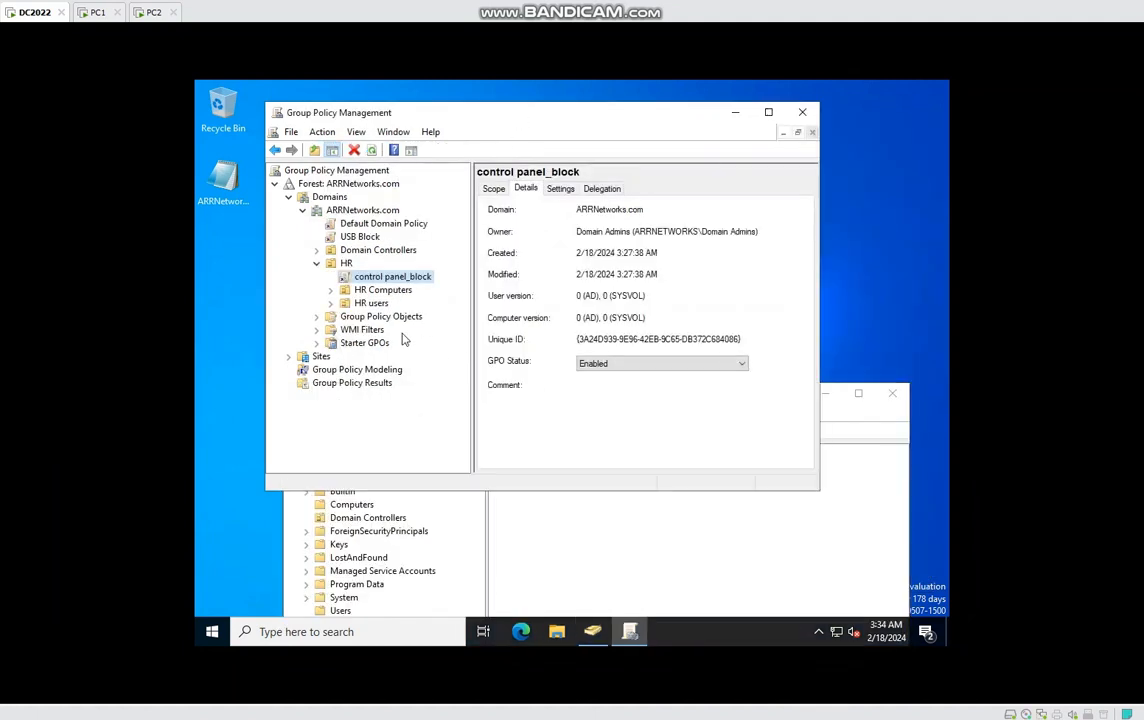
Create a Group Policy object named "Usb block_HR" linked to the HR organizational unit.
{"action": "right_click", "coordinate": [342, 264]}
{"action": "left_click", "coordinate": [404, 269]}
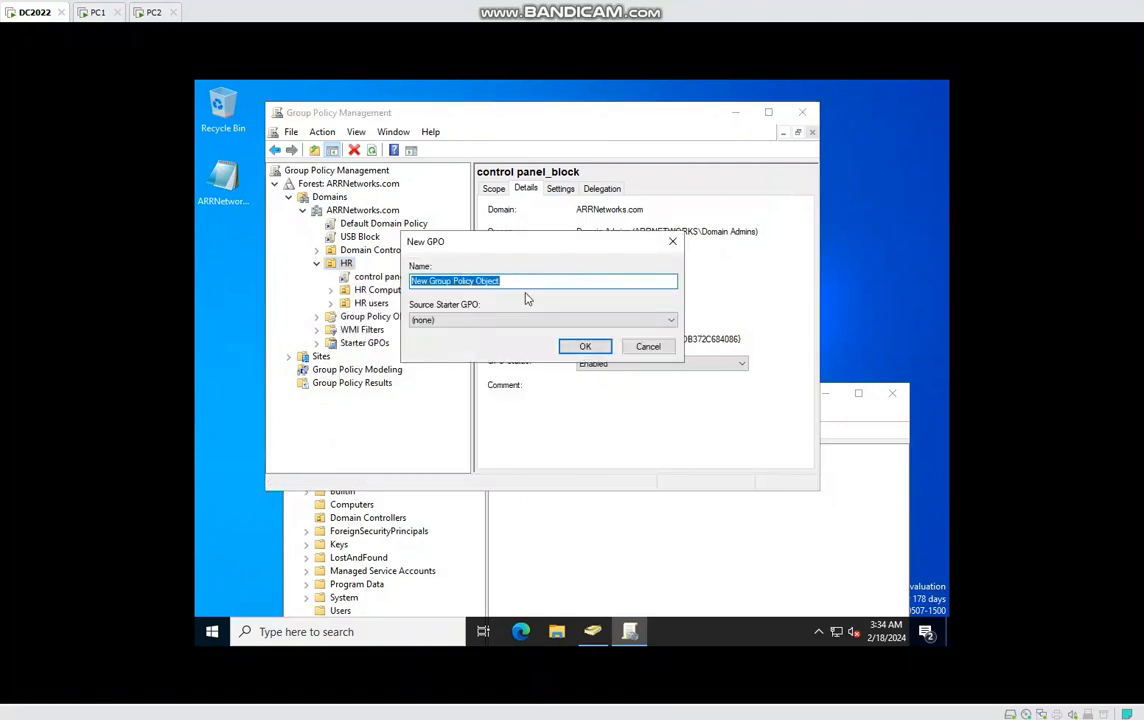
{"action": "type", "text": "Us"}
{"action": "type", "text": "ab"}
{"action": "key", "text": "BackSpace"}
{"action": "key", "text": "BackSpace"}
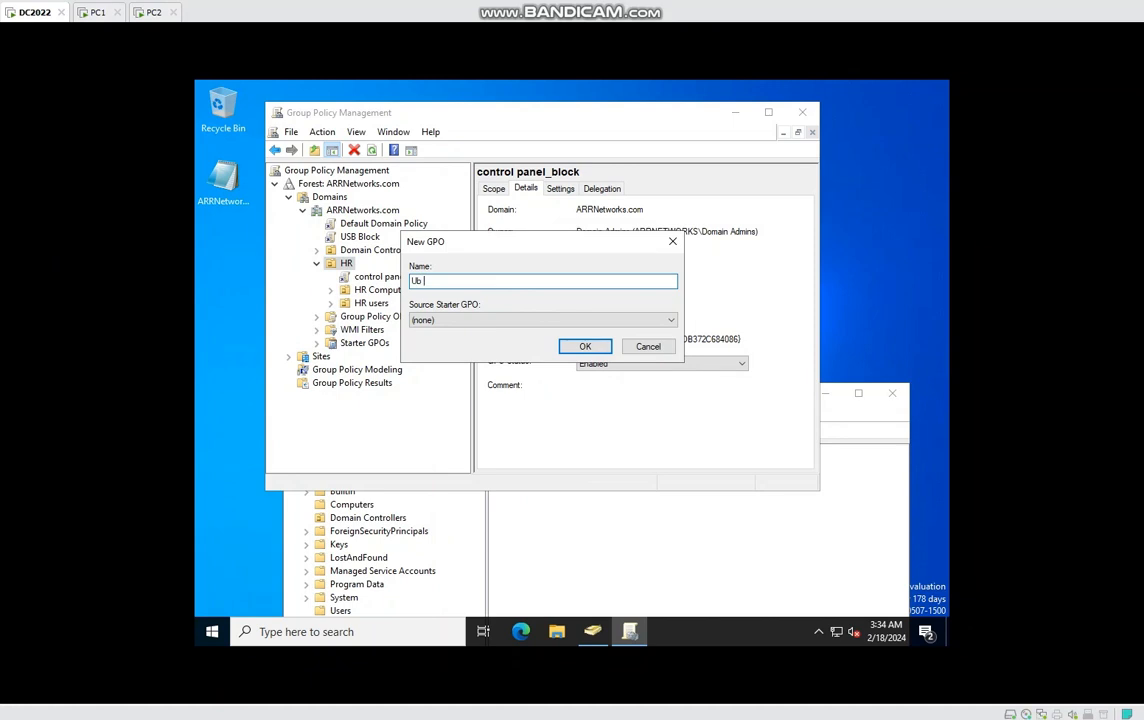
{"action": "type", "text": "b vlock"}
{"action": "key", "text": "BackSpace"}
{"action": "key", "text": "BackSpace"}
{"action": "key", "text": "BackSpace"}
{"action": "key", "text": "BackSpace"}
{"action": "type", "text": "block_HR"}
{"action": "left_click", "coordinate": [584, 346]}
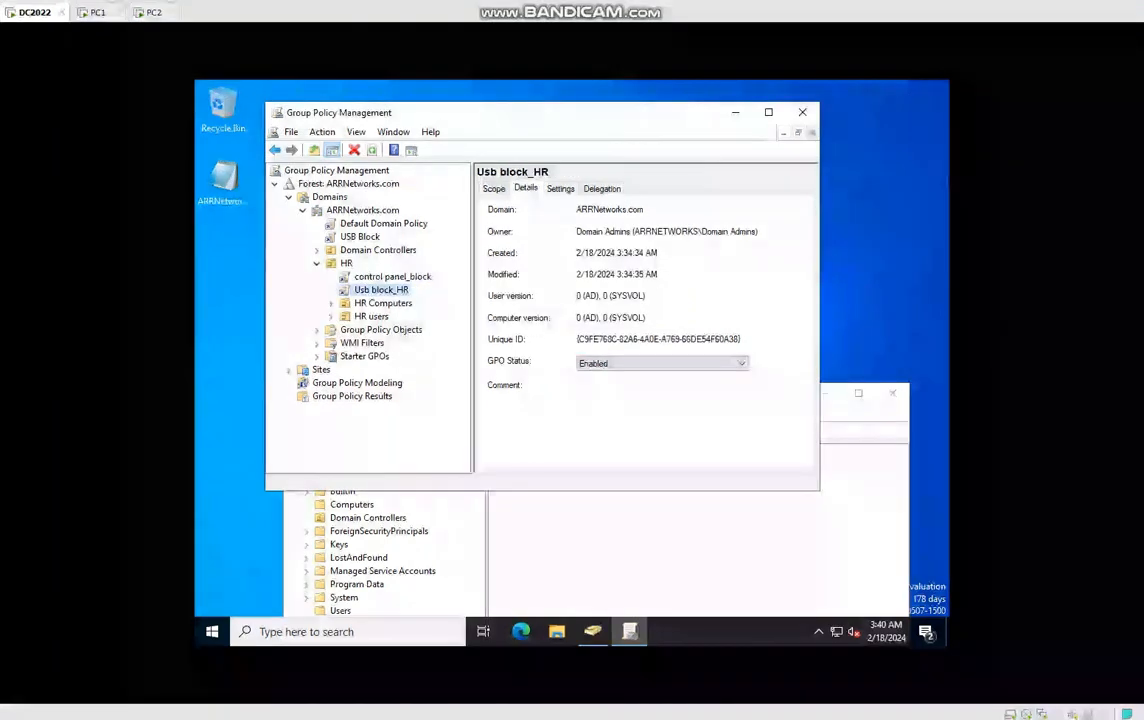
Open Usb block_HR for editing and expand Administrative Templates > System under the Computer Configuration policies.
{"action": "right_click", "coordinate": [381, 294]}
{"action": "left_click", "coordinate": [410, 300]}
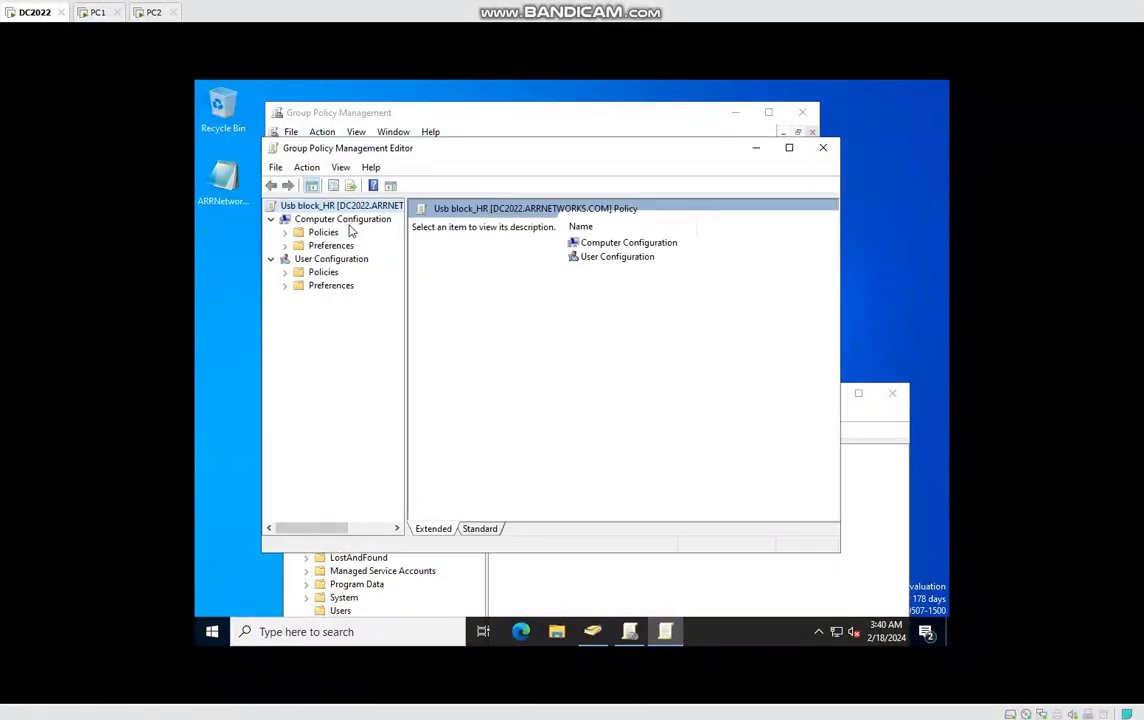
{"action": "left_click", "coordinate": [284, 232]}
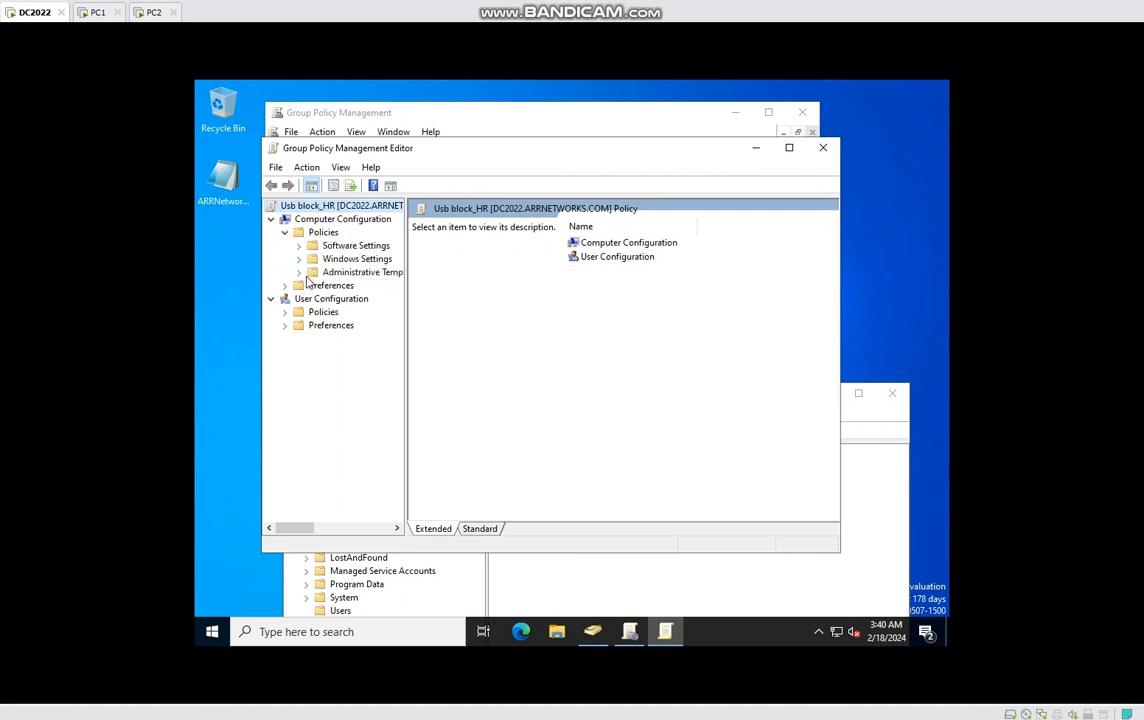
{"action": "left_click", "coordinate": [298, 273]}
{"action": "left_click_drag", "start_coordinate": [405, 292], "coordinate": [467, 295]}
{"action": "left_click", "coordinate": [312, 351]}
Look through the System policy folders, including Filesystem, for settings that control removable storage.
{"action": "scroll", "coordinate": [386, 408], "scroll_direction": "down", "scroll_amount": 4}
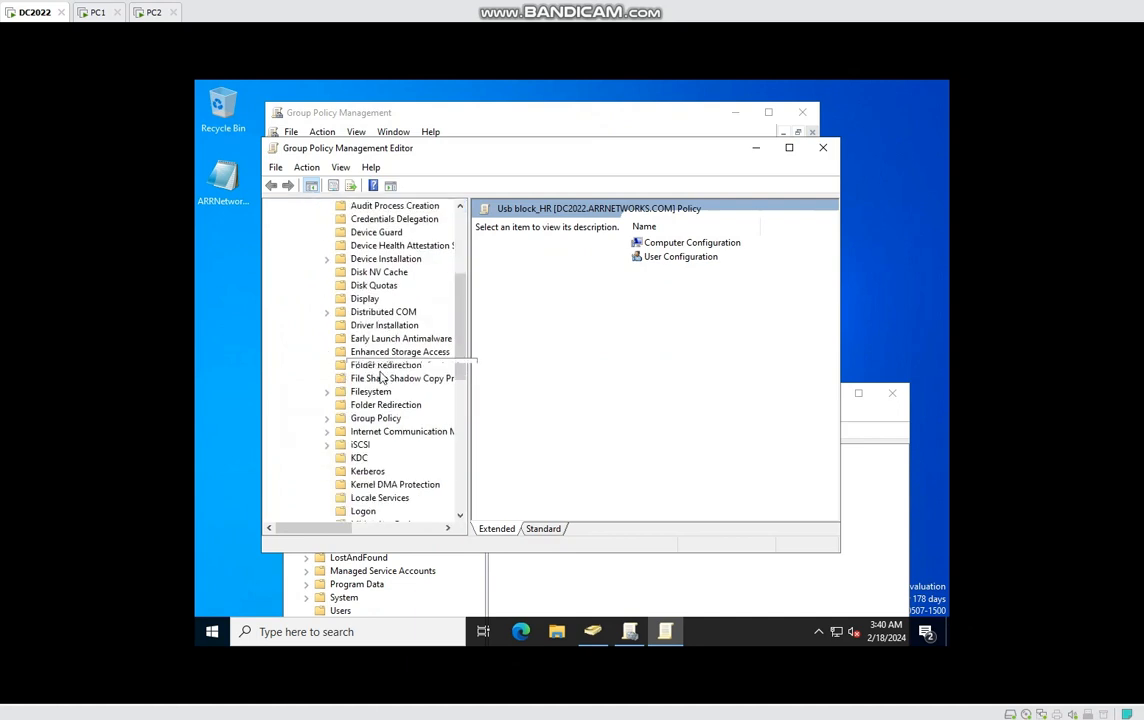
{"action": "scroll", "coordinate": [386, 408], "scroll_direction": "down", "scroll_amount": 6}
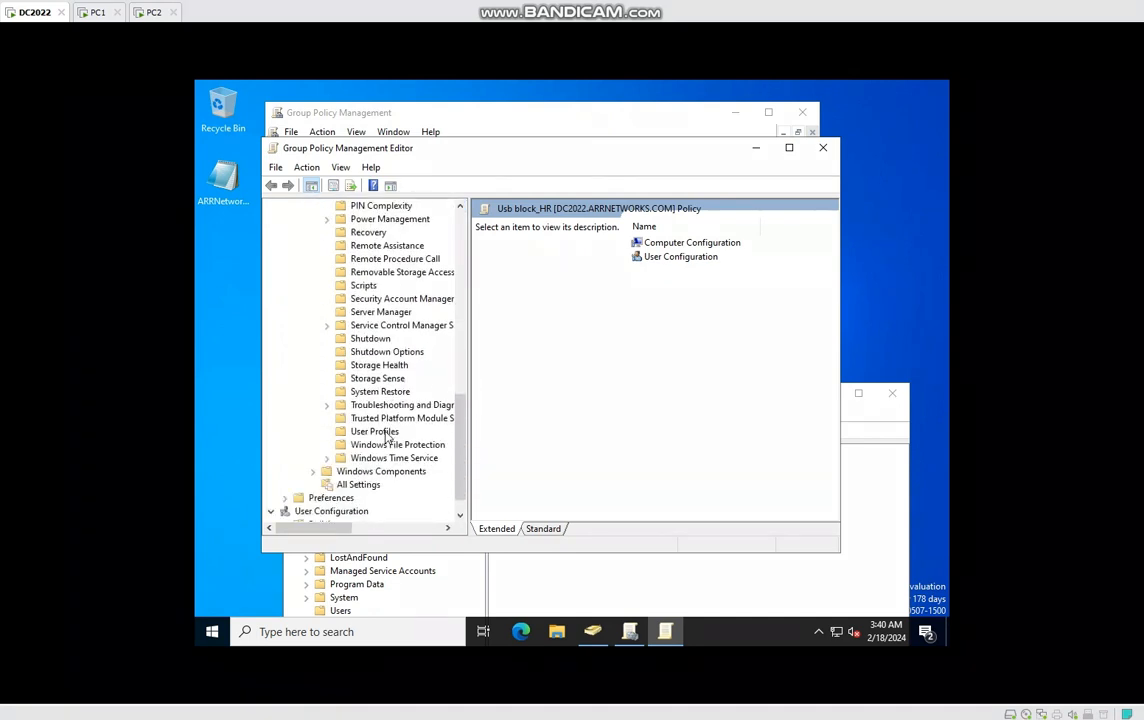
{"action": "scroll", "coordinate": [385, 428], "scroll_direction": "up", "scroll_amount": 5}
{"action": "scroll", "coordinate": [385, 428], "scroll_direction": "up", "scroll_amount": 2}
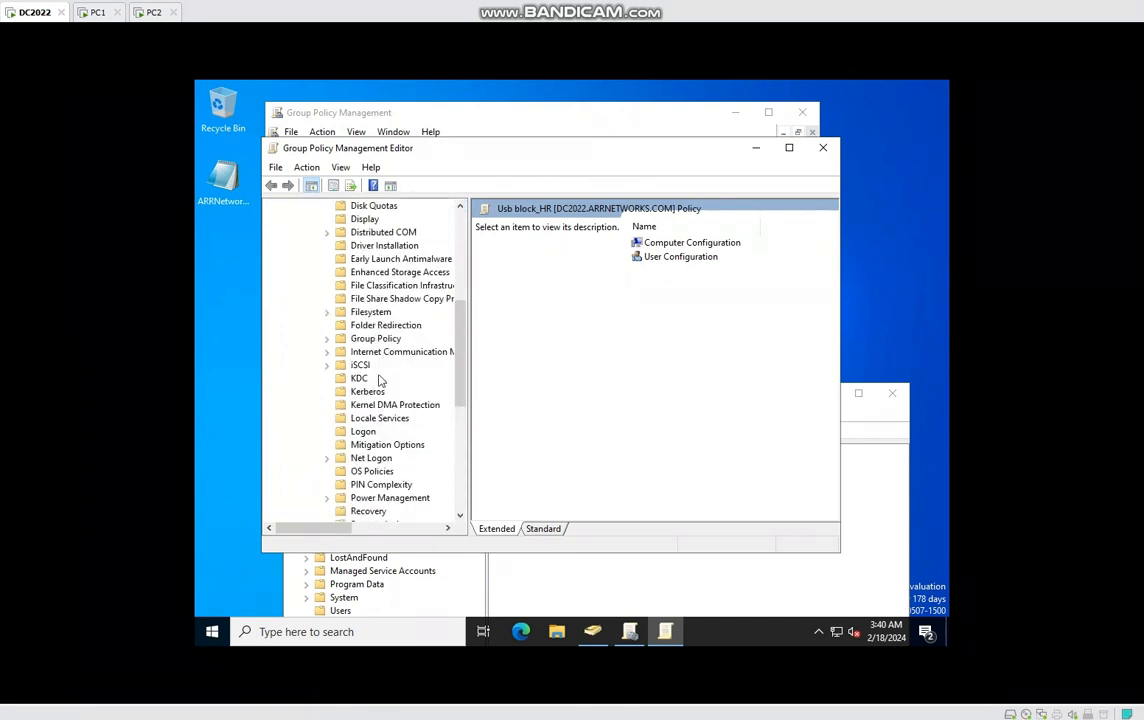
{"action": "left_click", "coordinate": [376, 313]}
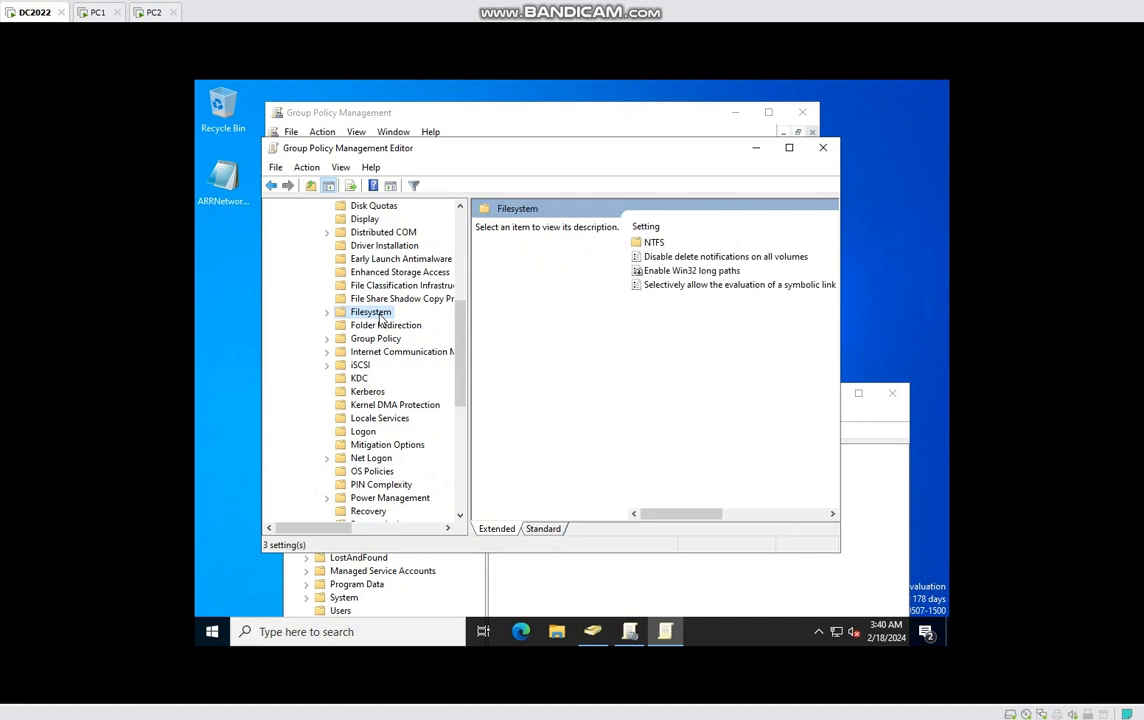
{"action": "left_click", "coordinate": [327, 313]}
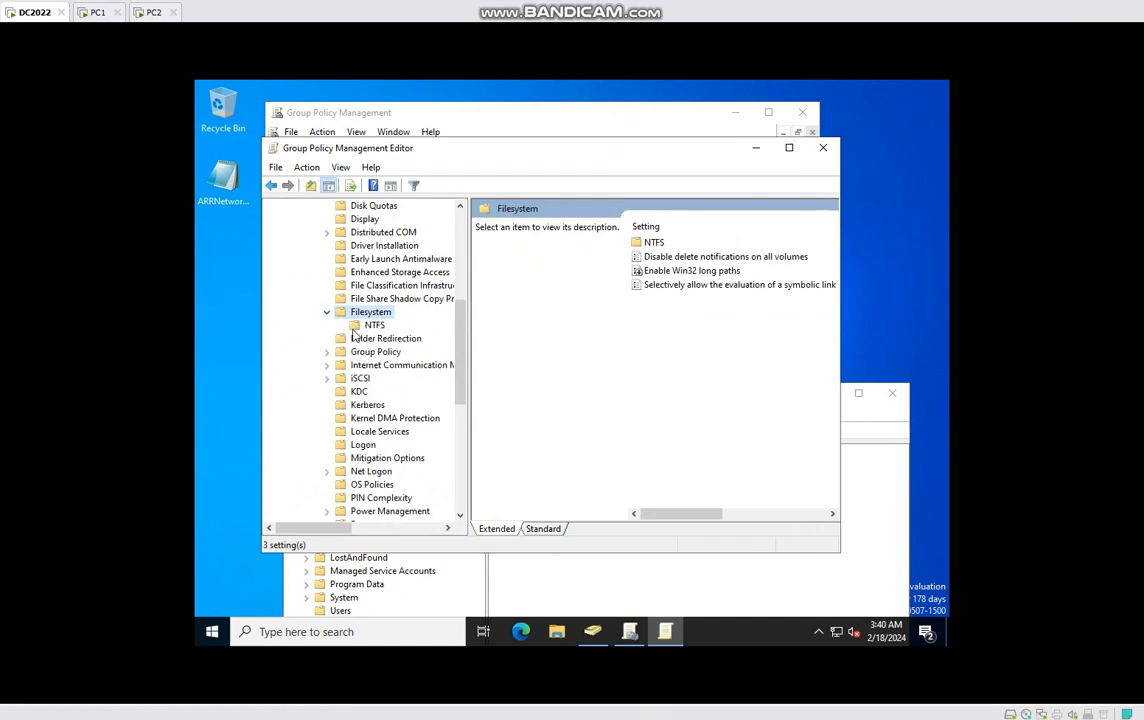
{"action": "scroll", "coordinate": [359, 385], "scroll_direction": "down", "scroll_amount": 1}
{"action": "scroll", "coordinate": [359, 385], "scroll_direction": "up", "scroll_amount": 2}
{"action": "scroll", "coordinate": [386, 348], "scroll_direction": "up", "scroll_amount": 2}
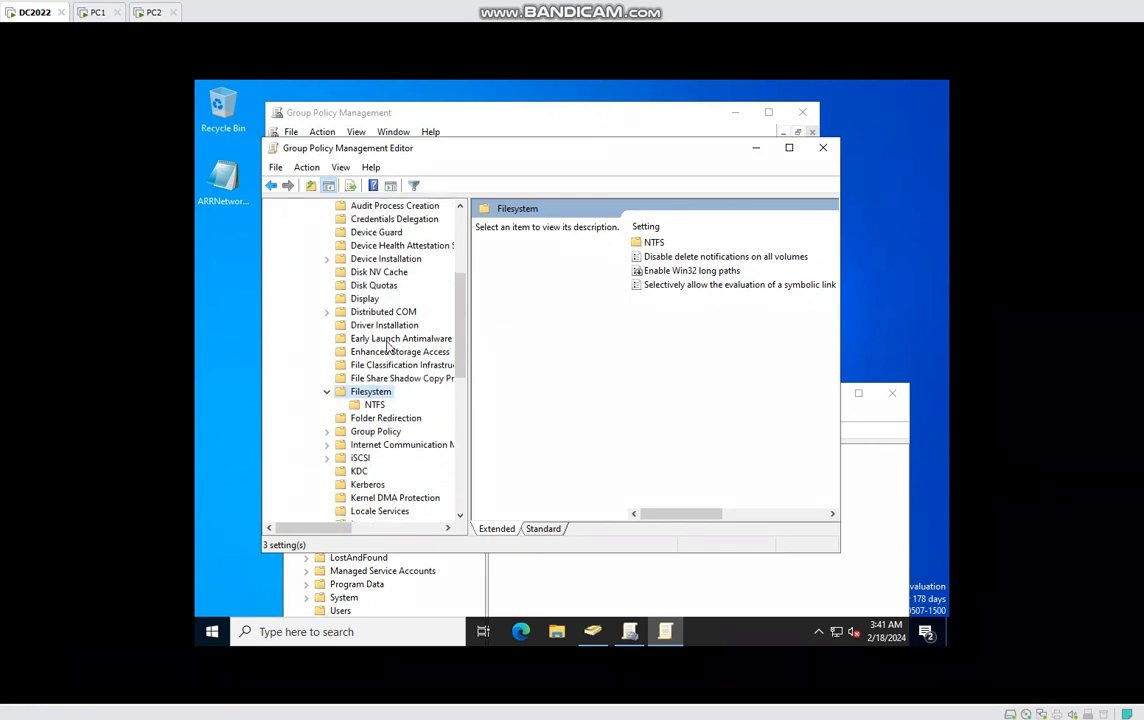
Open the Removable Storage Access settings in the System folder and maximize the editor window.
{"action": "scroll", "coordinate": [387, 350], "scroll_direction": "down", "scroll_amount": 6}
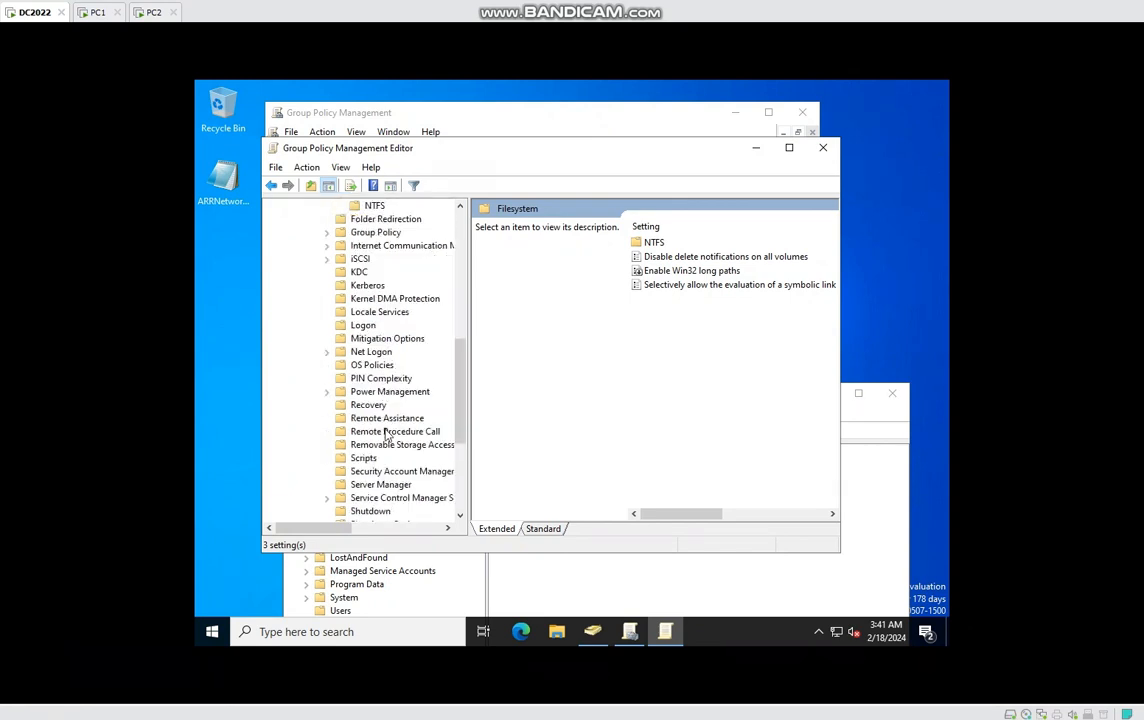
{"action": "scroll", "coordinate": [386, 440], "scroll_direction": "down", "scroll_amount": 1}
{"action": "scroll", "coordinate": [386, 449], "scroll_direction": "down", "scroll_amount": 3}
{"action": "scroll", "coordinate": [386, 420], "scroll_direction": "up", "scroll_amount": 1}
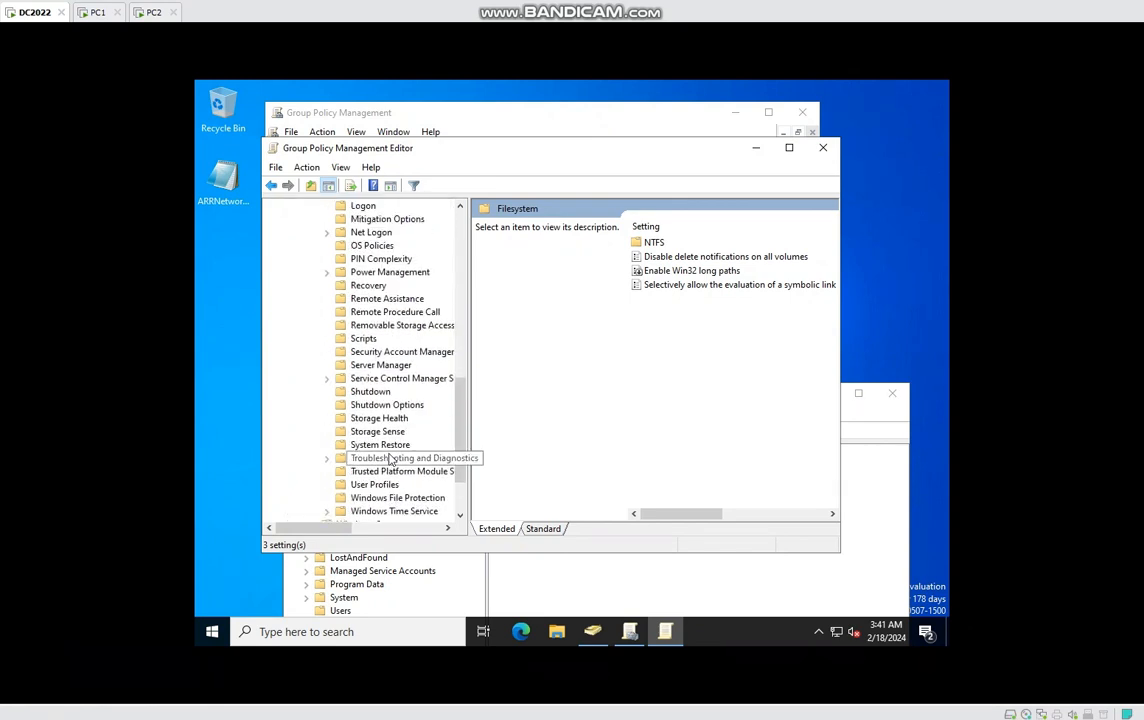
{"action": "left_click", "coordinate": [390, 329]}
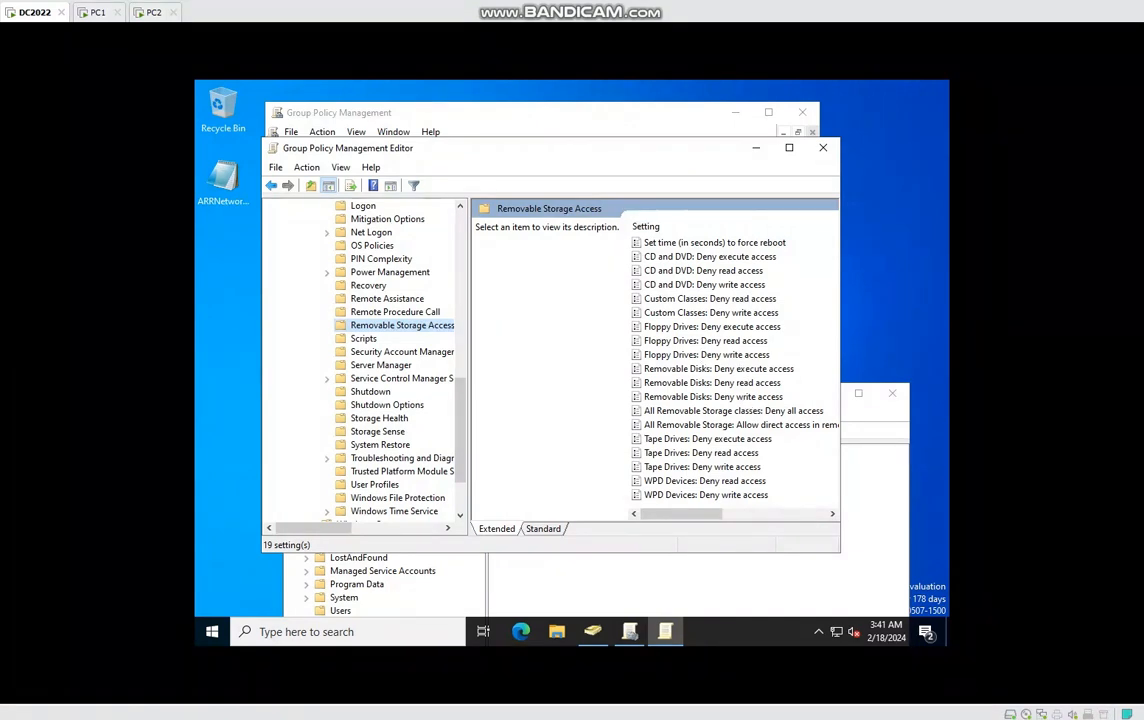
{"action": "left_click", "coordinate": [789, 147]}
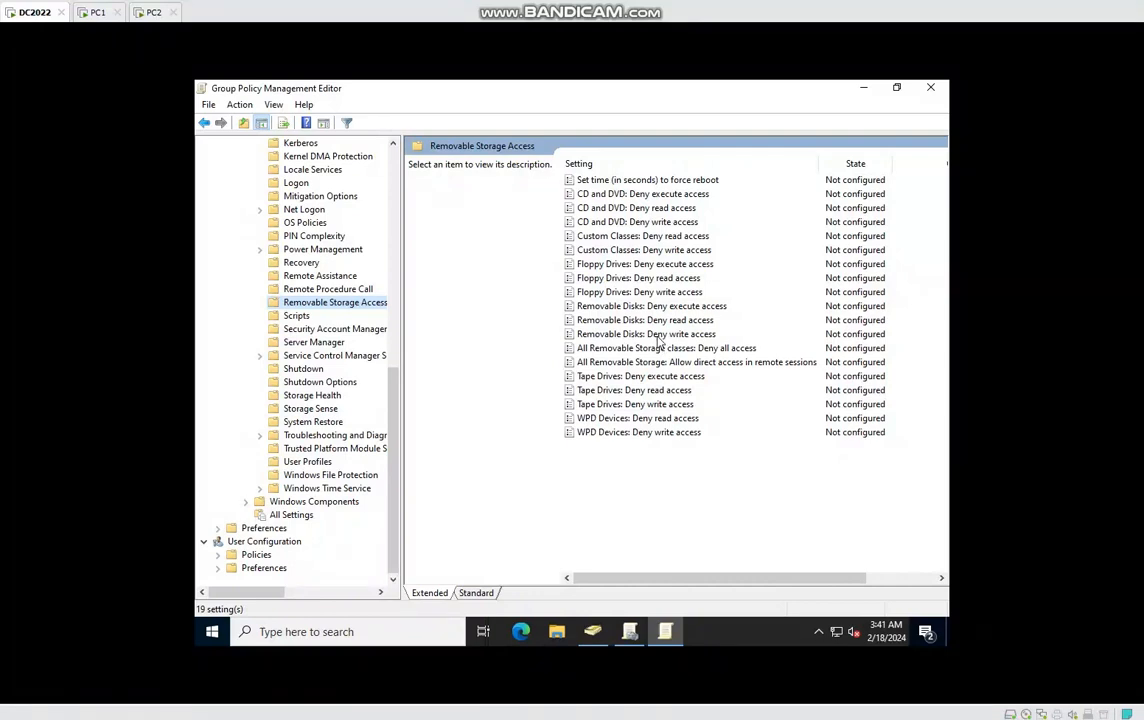
Set the "Removable Disks: Deny write access" policy to Enabled, apply it, and close the policy editor.
{"action": "left_click", "coordinate": [658, 336]}
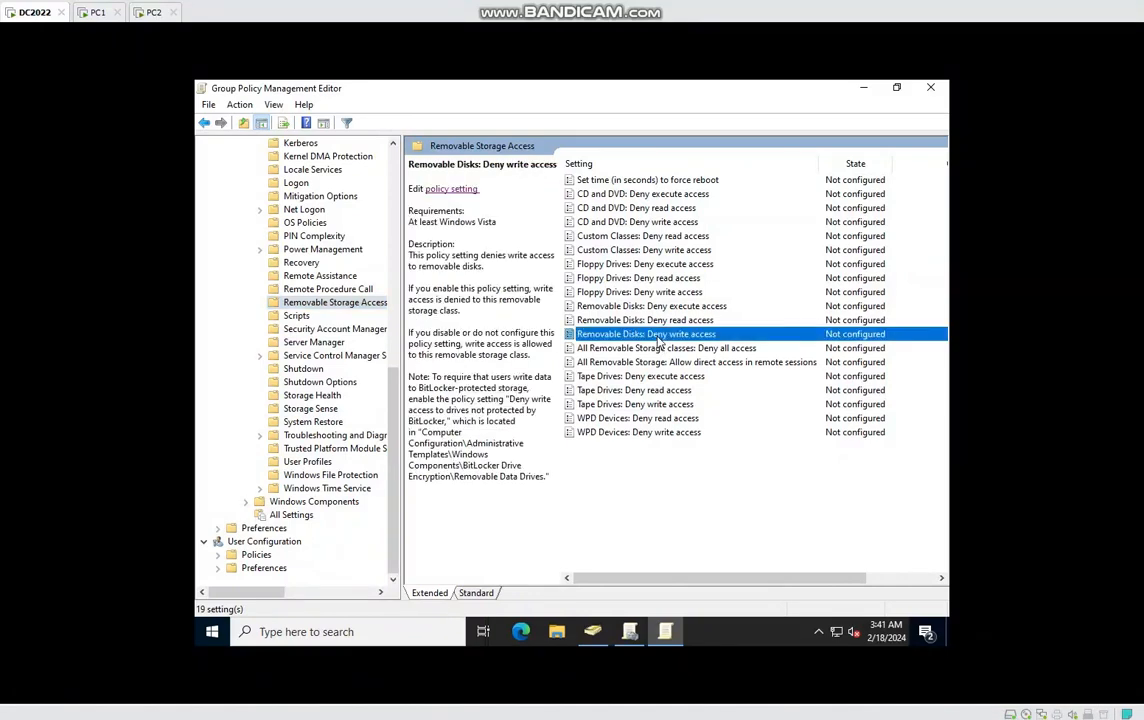
{"action": "left_click", "coordinate": [449, 189]}
{"action": "left_click", "coordinate": [266, 212]}
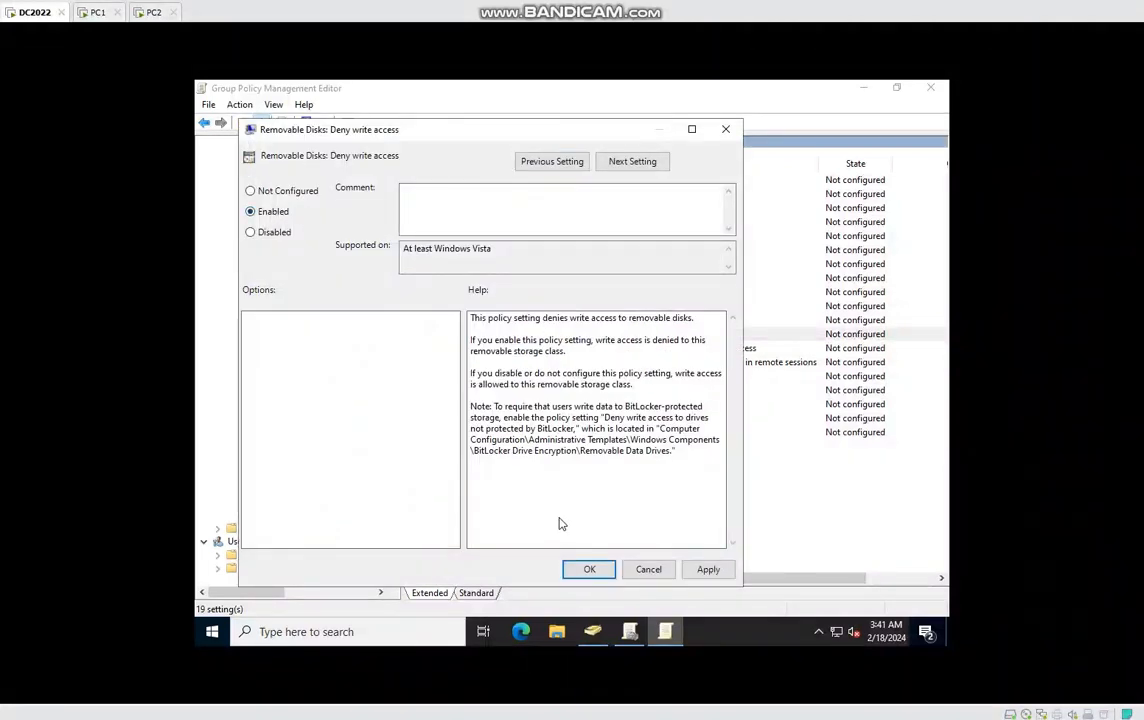
{"action": "left_click", "coordinate": [708, 569]}
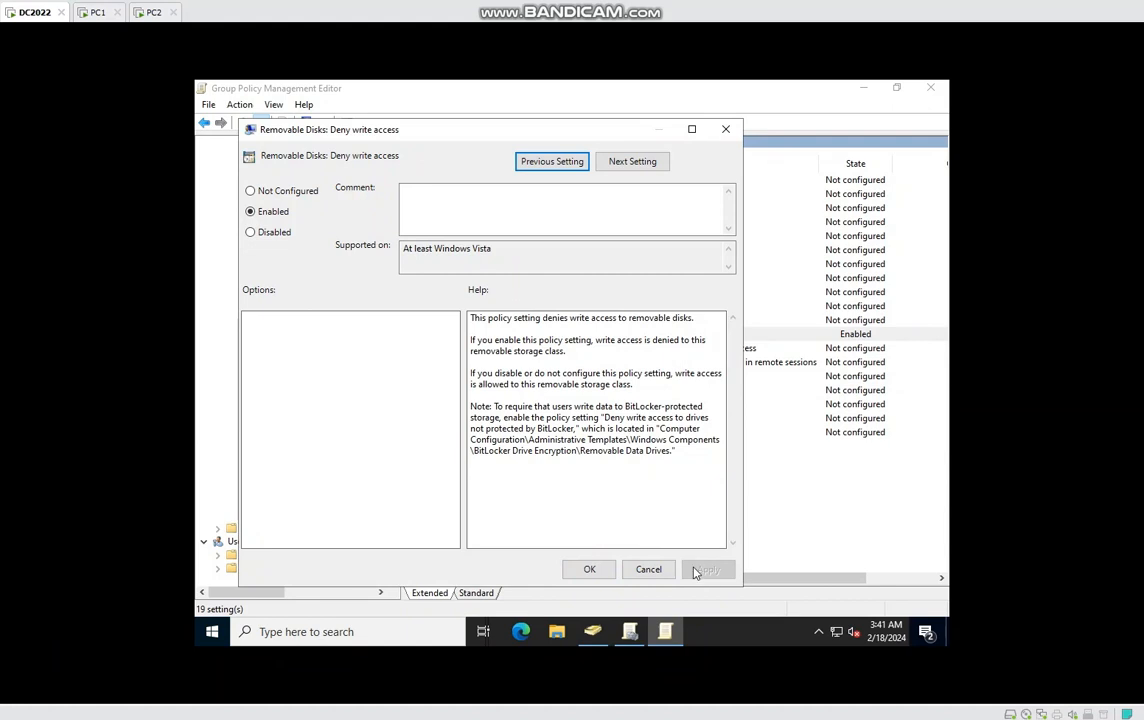
{"action": "left_click", "coordinate": [600, 572]}
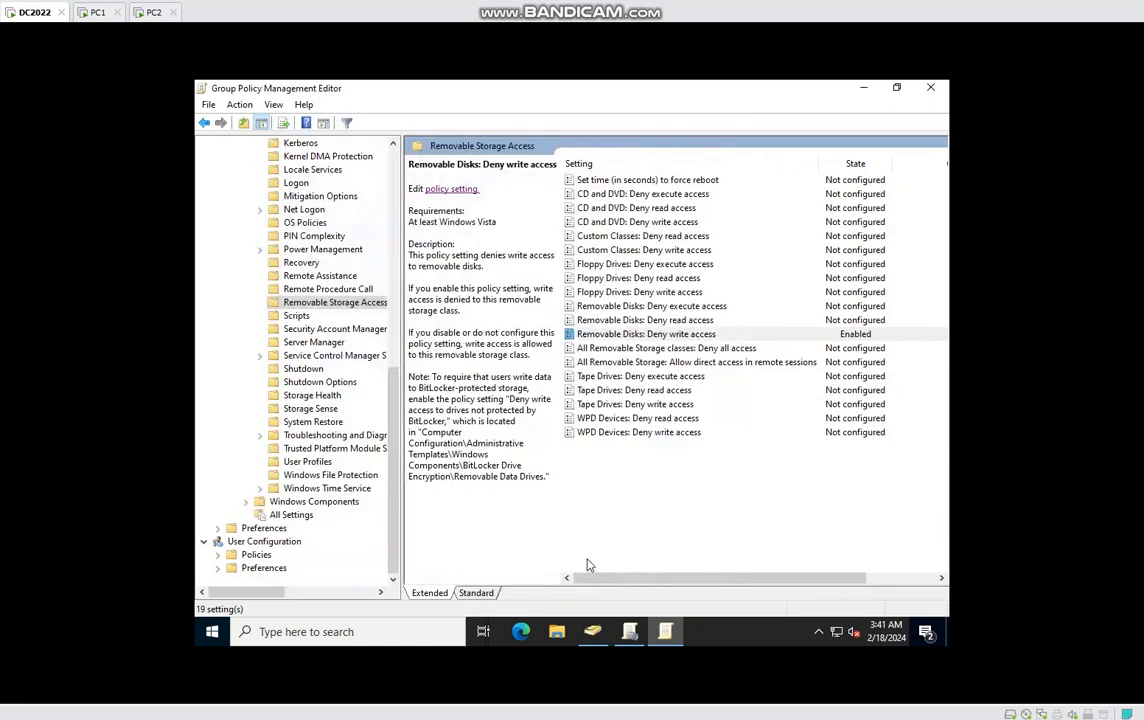
{"action": "left_click", "coordinate": [930, 87]}
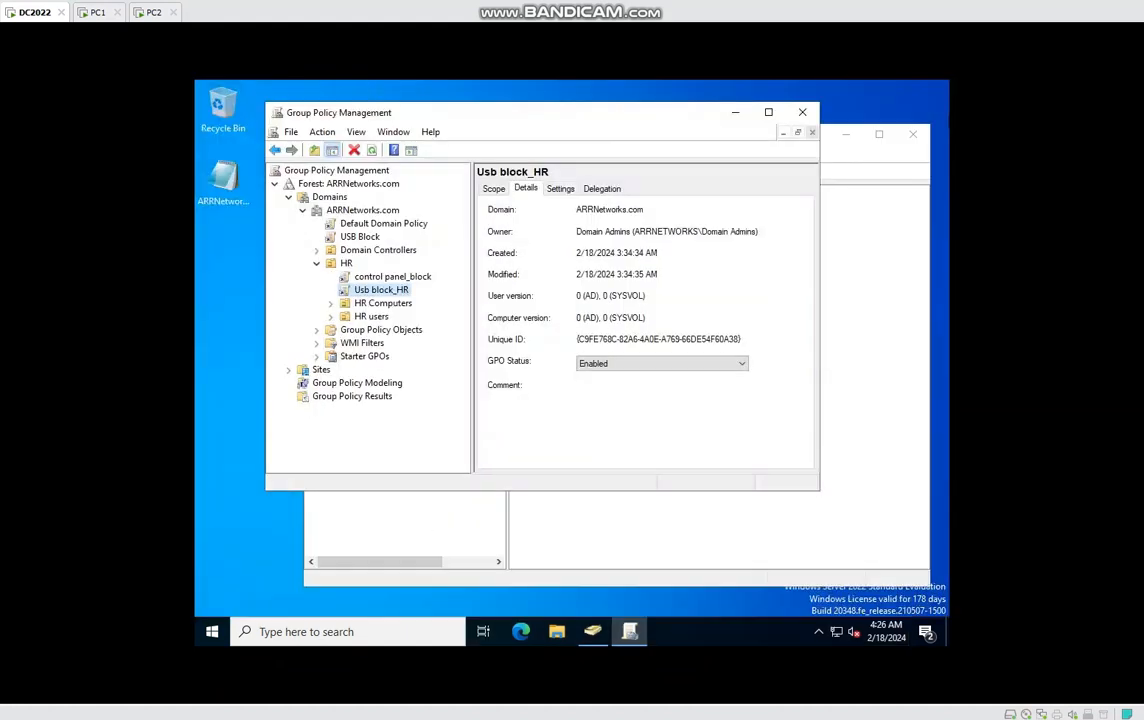